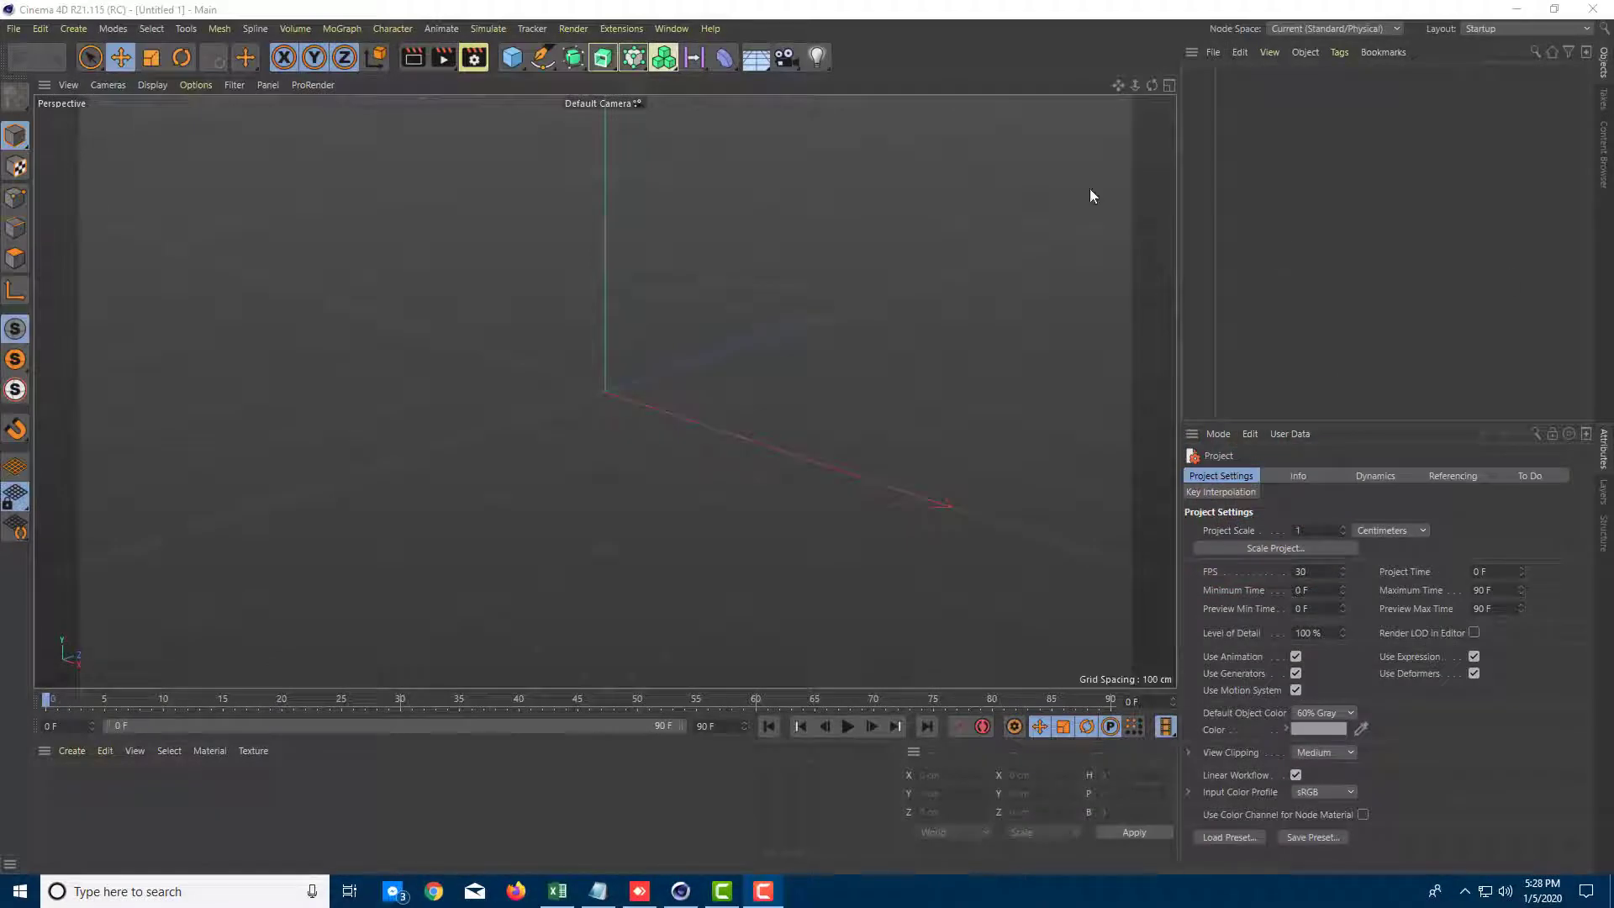
# Step: Add a cube and a pyramid, placing the pyramid to the right of the cube
pyautogui.keyDown('alt'); pyautogui.moveTo(514, 315); pyautogui.dragTo(536, 305); pyautogui.keyUp('alt')
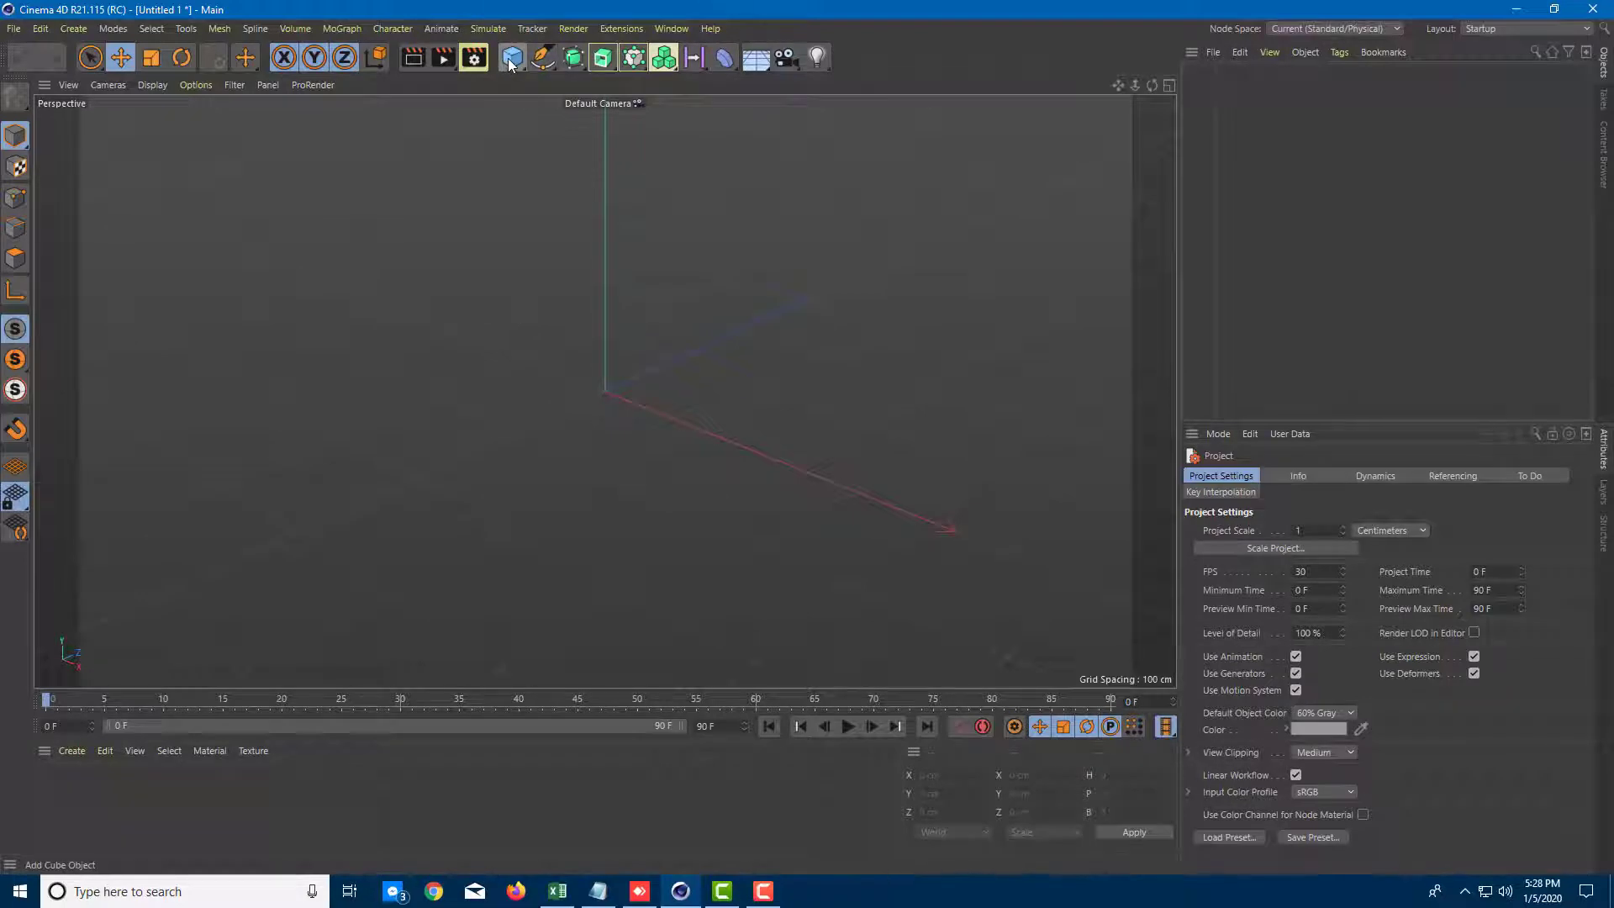
pyautogui.moveTo(511, 63); pyautogui.dragTo(671, 79)
pyautogui.moveTo(678, 420); pyautogui.dragTo(451, 336)
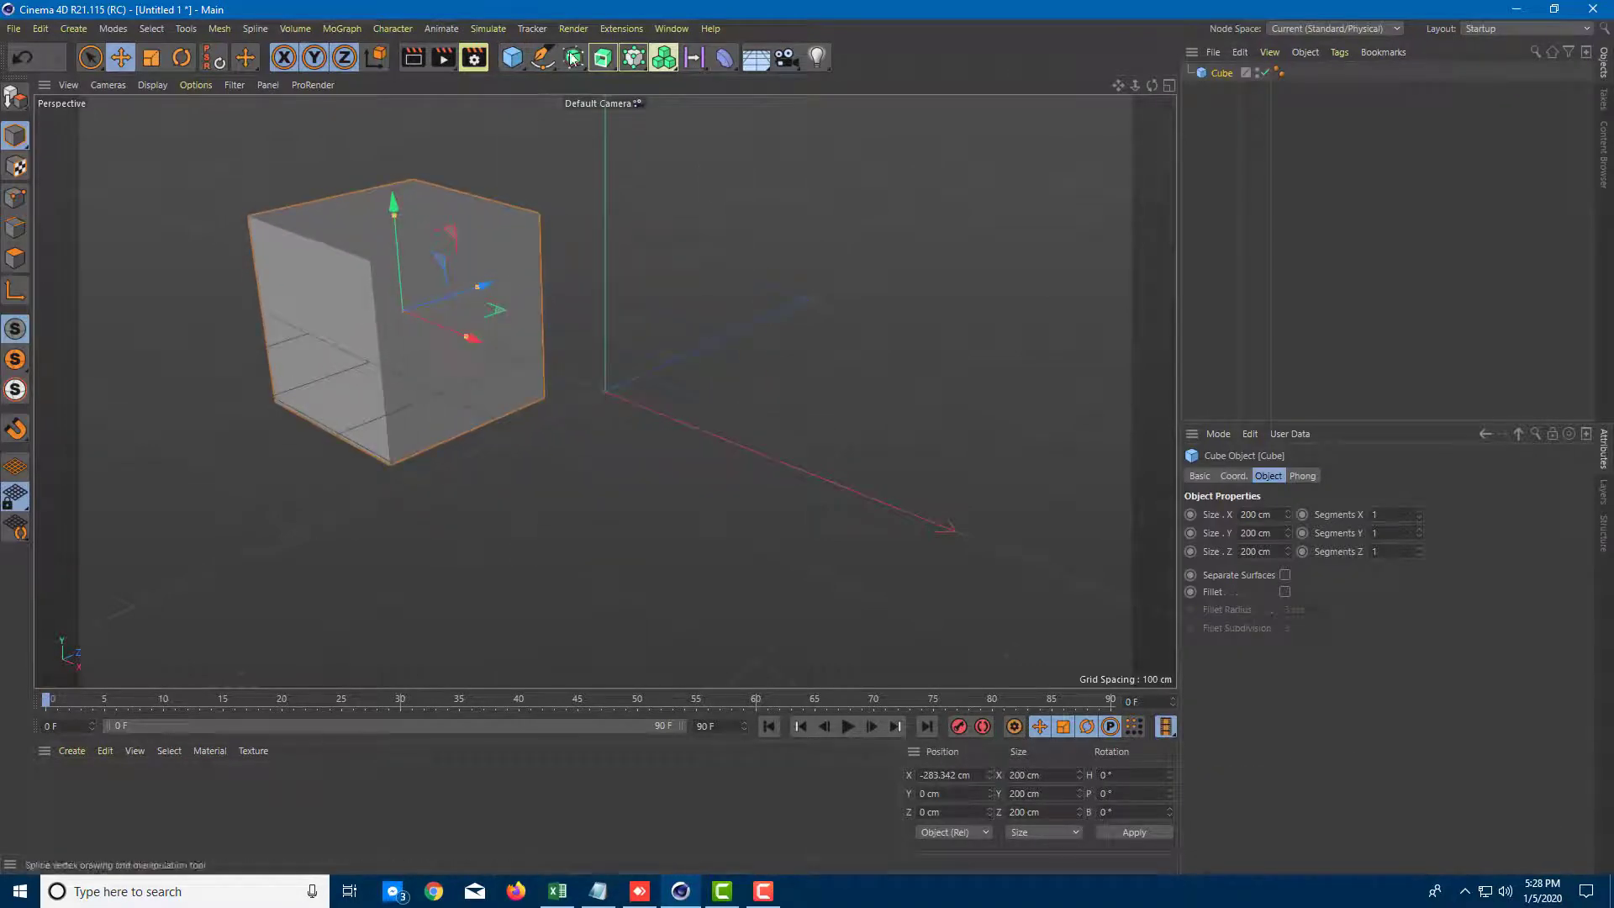
pyautogui.moveTo(517, 63); pyautogui.dragTo(602, 167)
pyautogui.moveTo(678, 422); pyautogui.dragTo(733, 447)
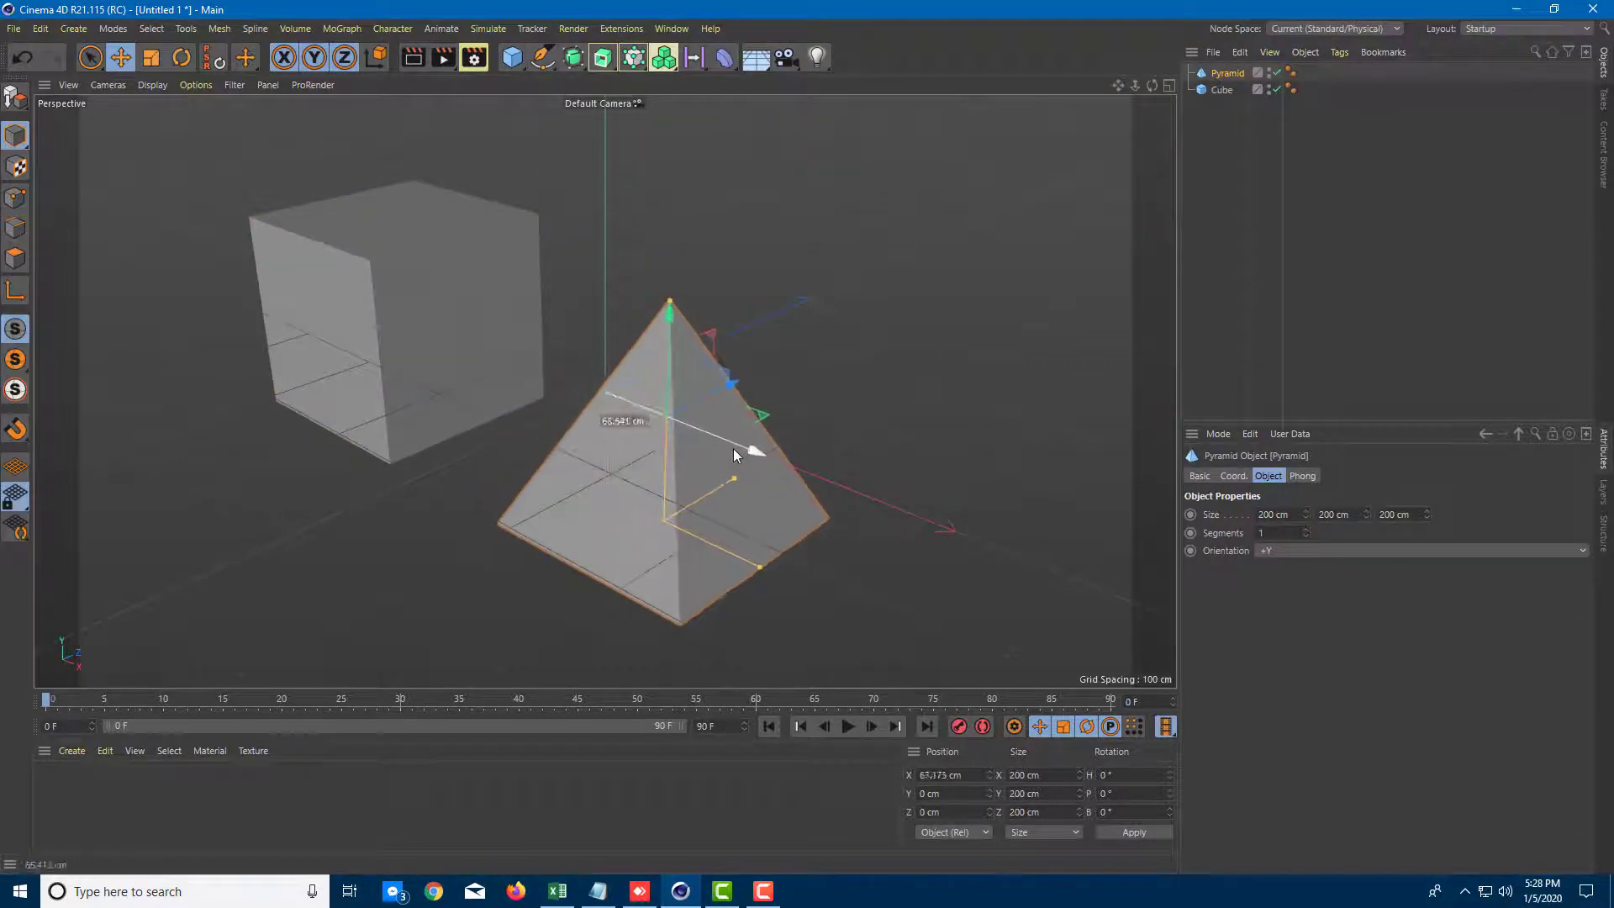
# Step: Select both the cube and the pyramid and move them right together
pyautogui.keyDown('alt'); pyautogui.moveTo(627, 407); pyautogui.dragTo(669, 444); pyautogui.keyUp('alt')
pyautogui.keyDown('shift'); pyautogui.click(520, 435); pyautogui.keyUp('shift')
pyautogui.moveTo(807, 479); pyautogui.dragTo(866, 512)
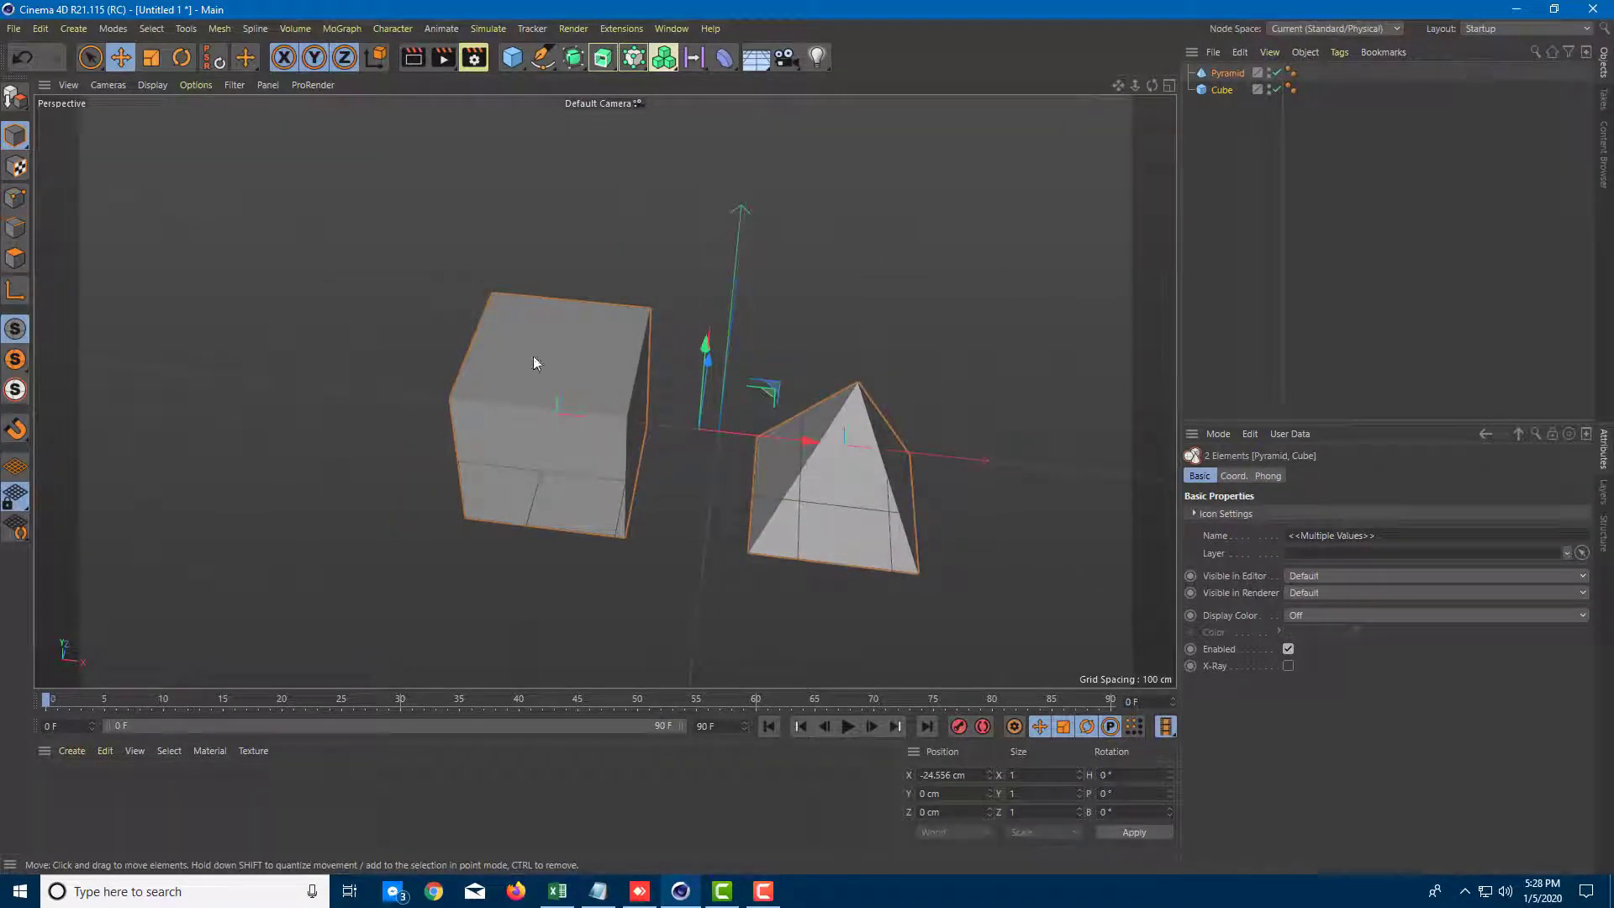
# Step: Set the cube's Position X to 200 cm and apply it
pyautogui.click(551, 407)
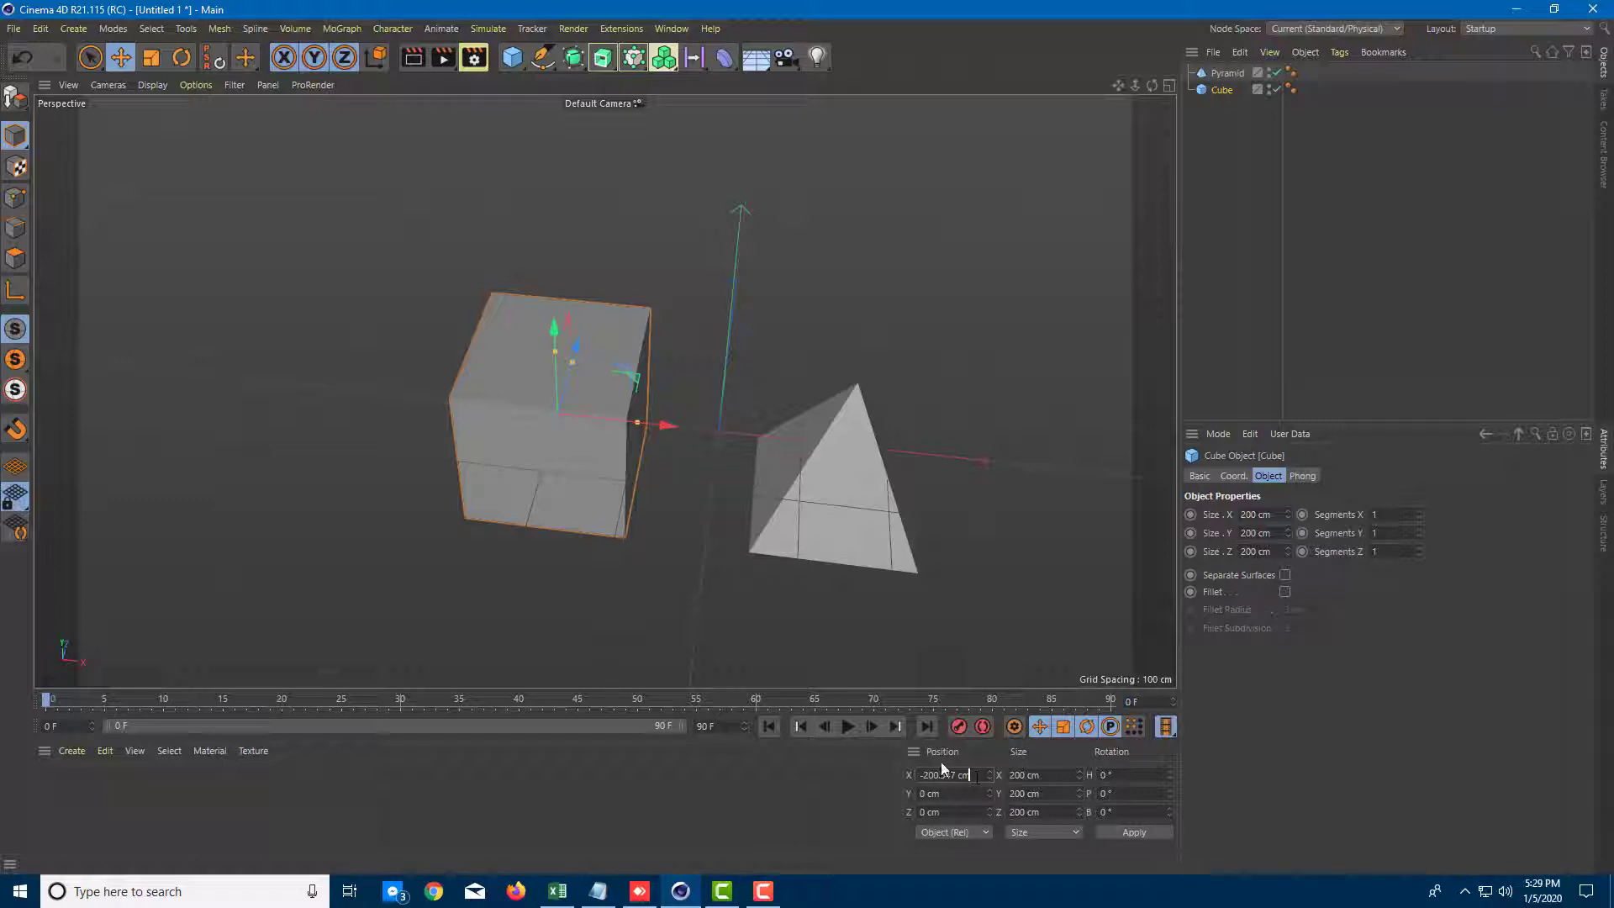
pyautogui.moveTo(657, 428)
pyautogui.mouseDown()
pyautogui.moveTo(704, 429)
pyautogui.moveTo(672, 440)
pyautogui.mouseUp()
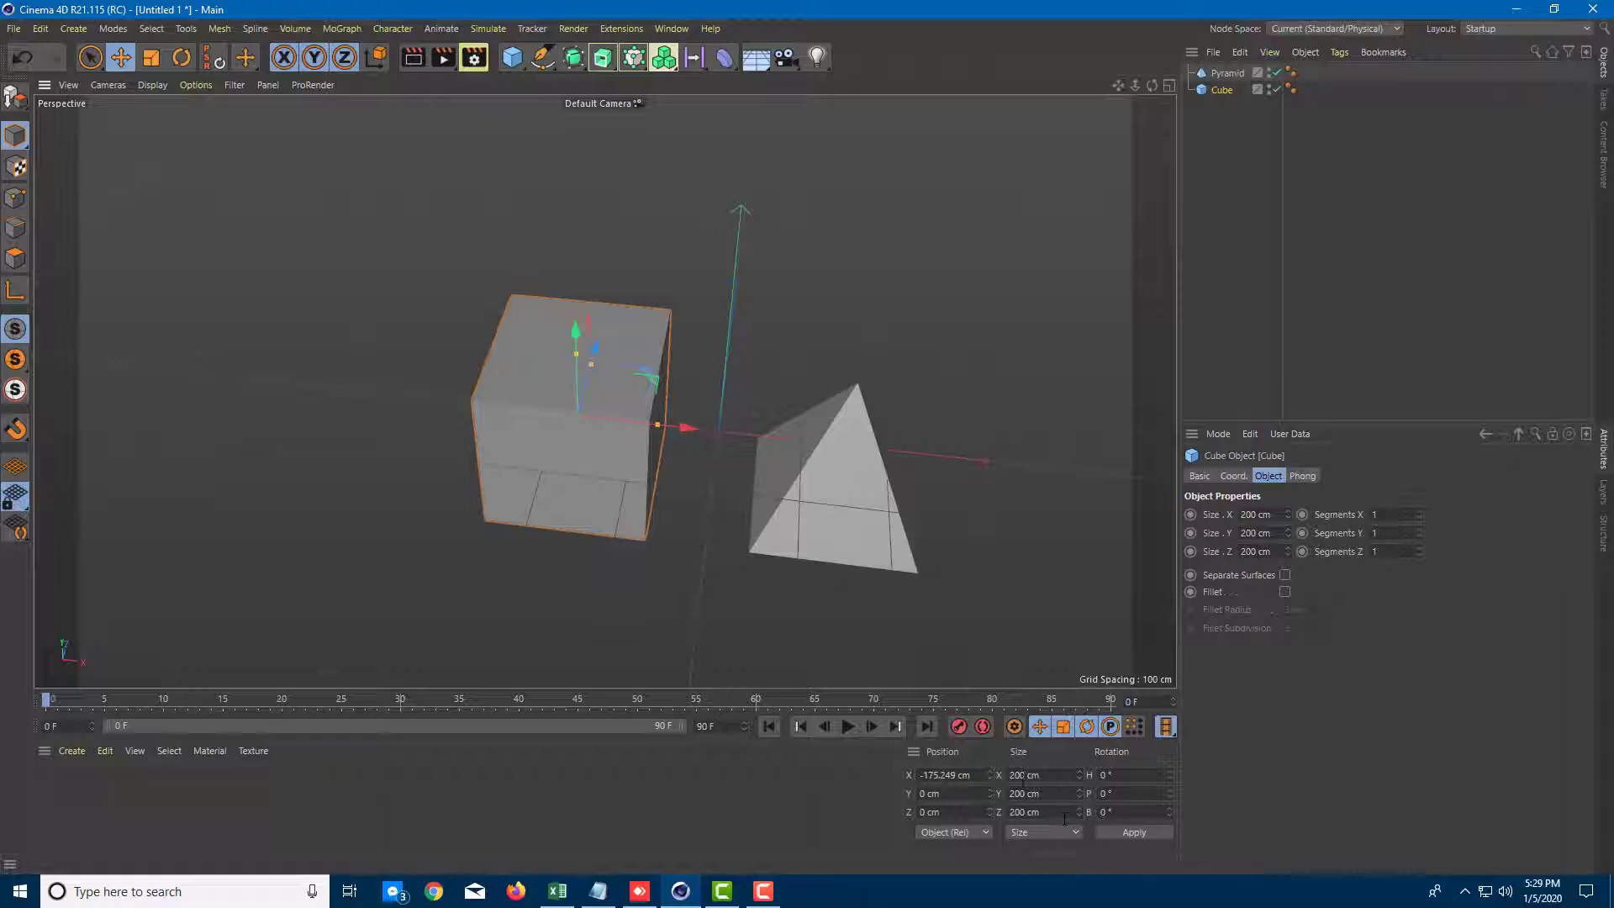
pyautogui.click(946, 774)
pyautogui.write('200 cm')
pyautogui.click(1138, 835)
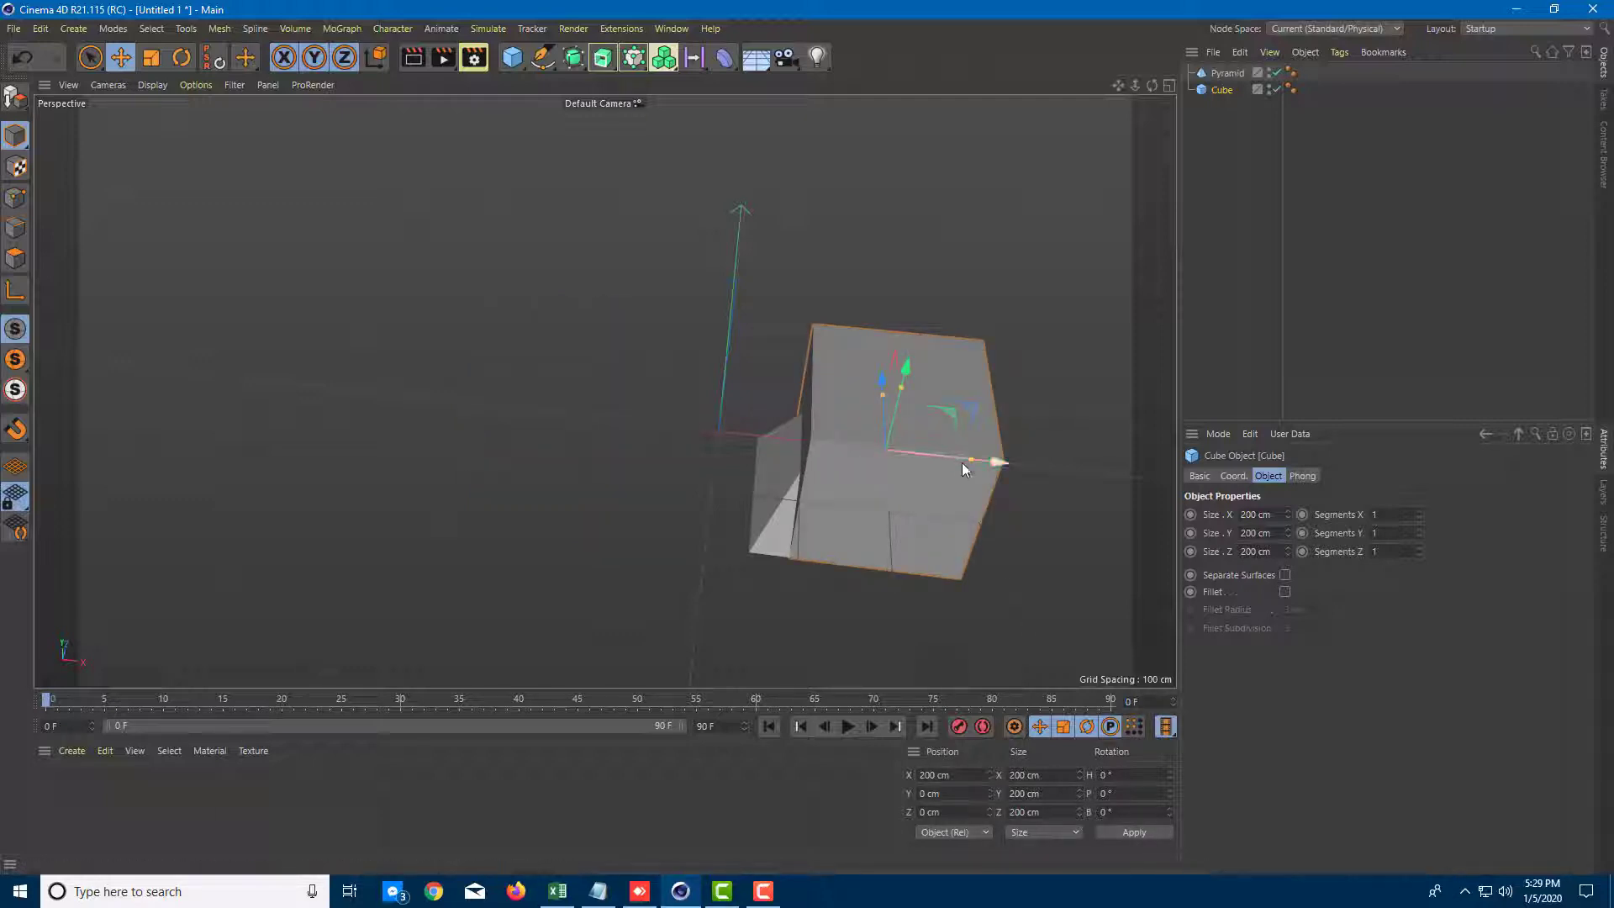
# Step: Drag the cube back to X -159.043 cm, left of the pyramid, and reframe the view
pyautogui.moveTo(985, 461); pyautogui.dragTo(683, 450)
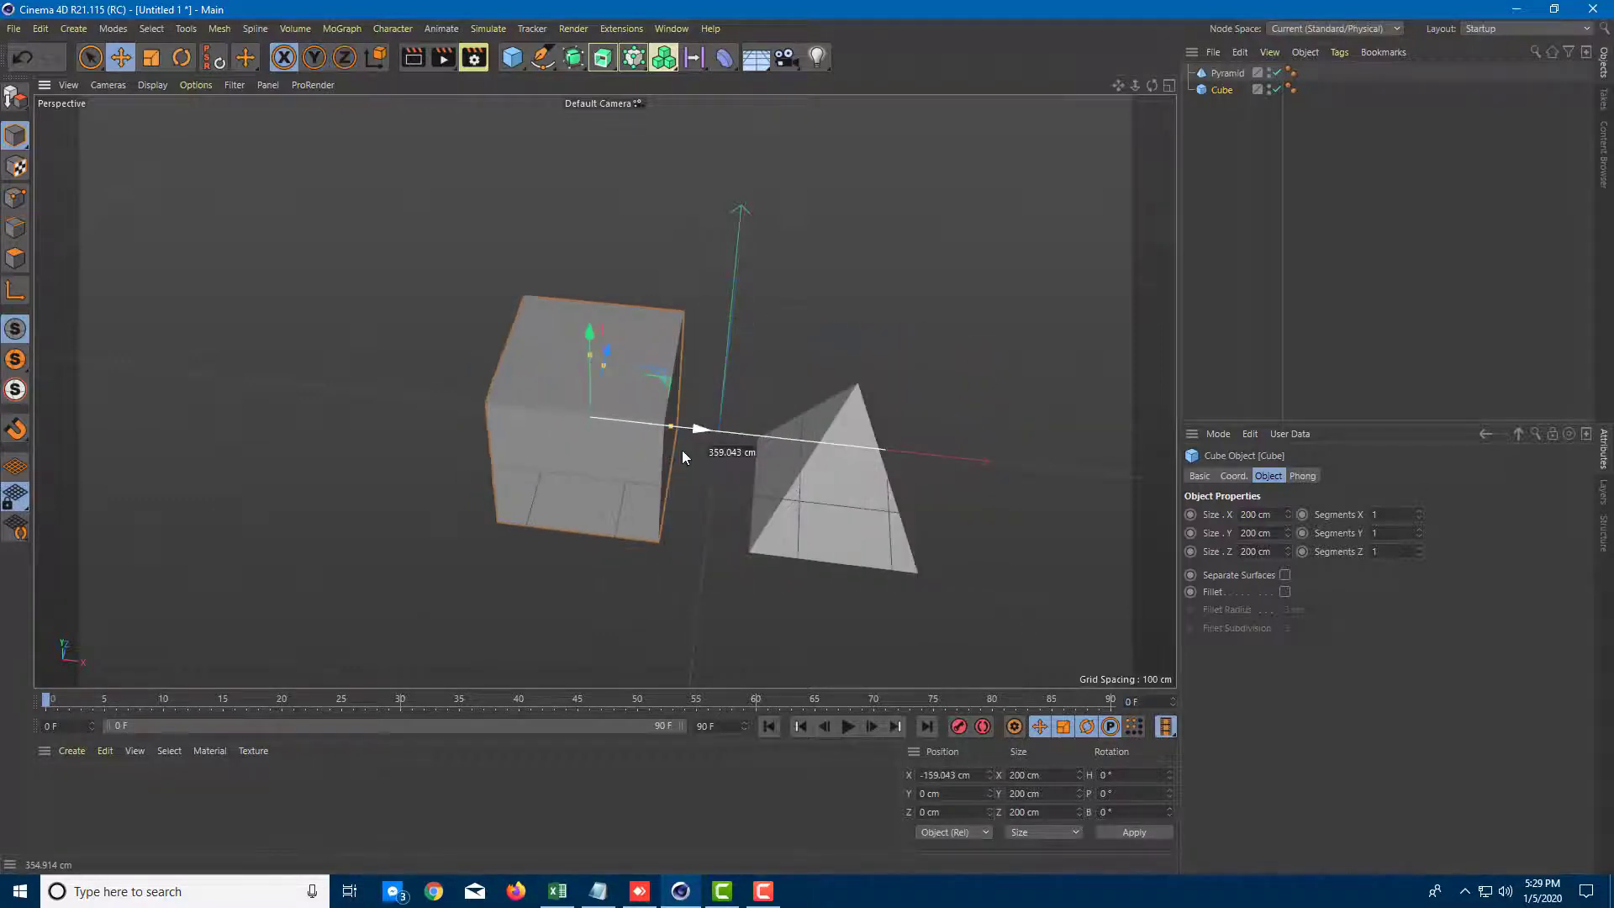
pyautogui.click(939, 498)
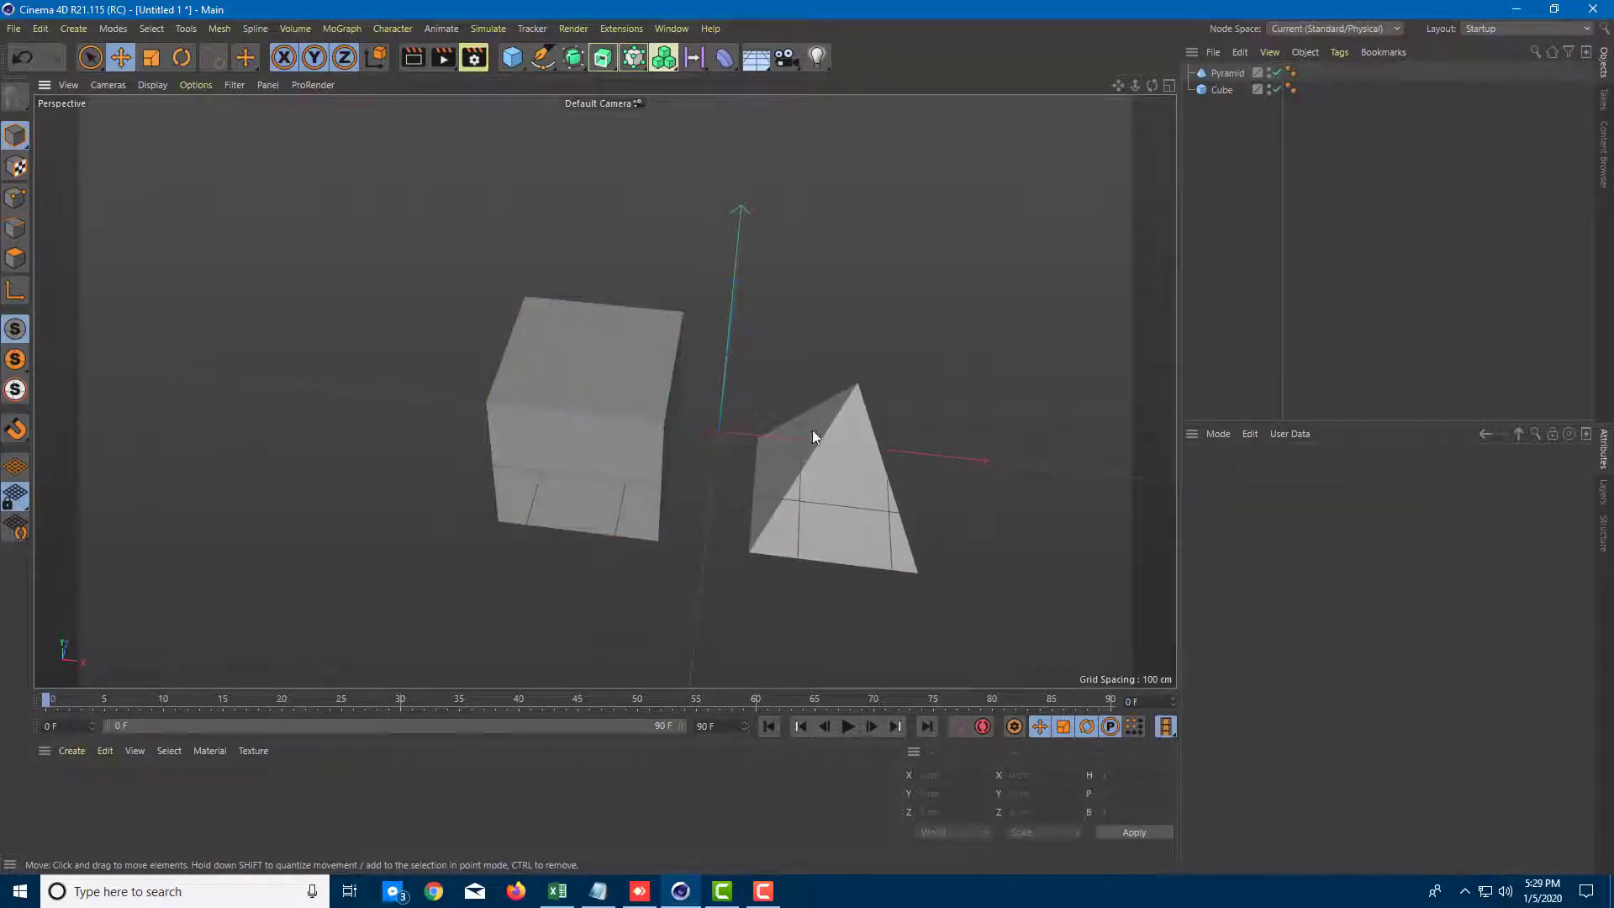
pyautogui.click(611, 406)
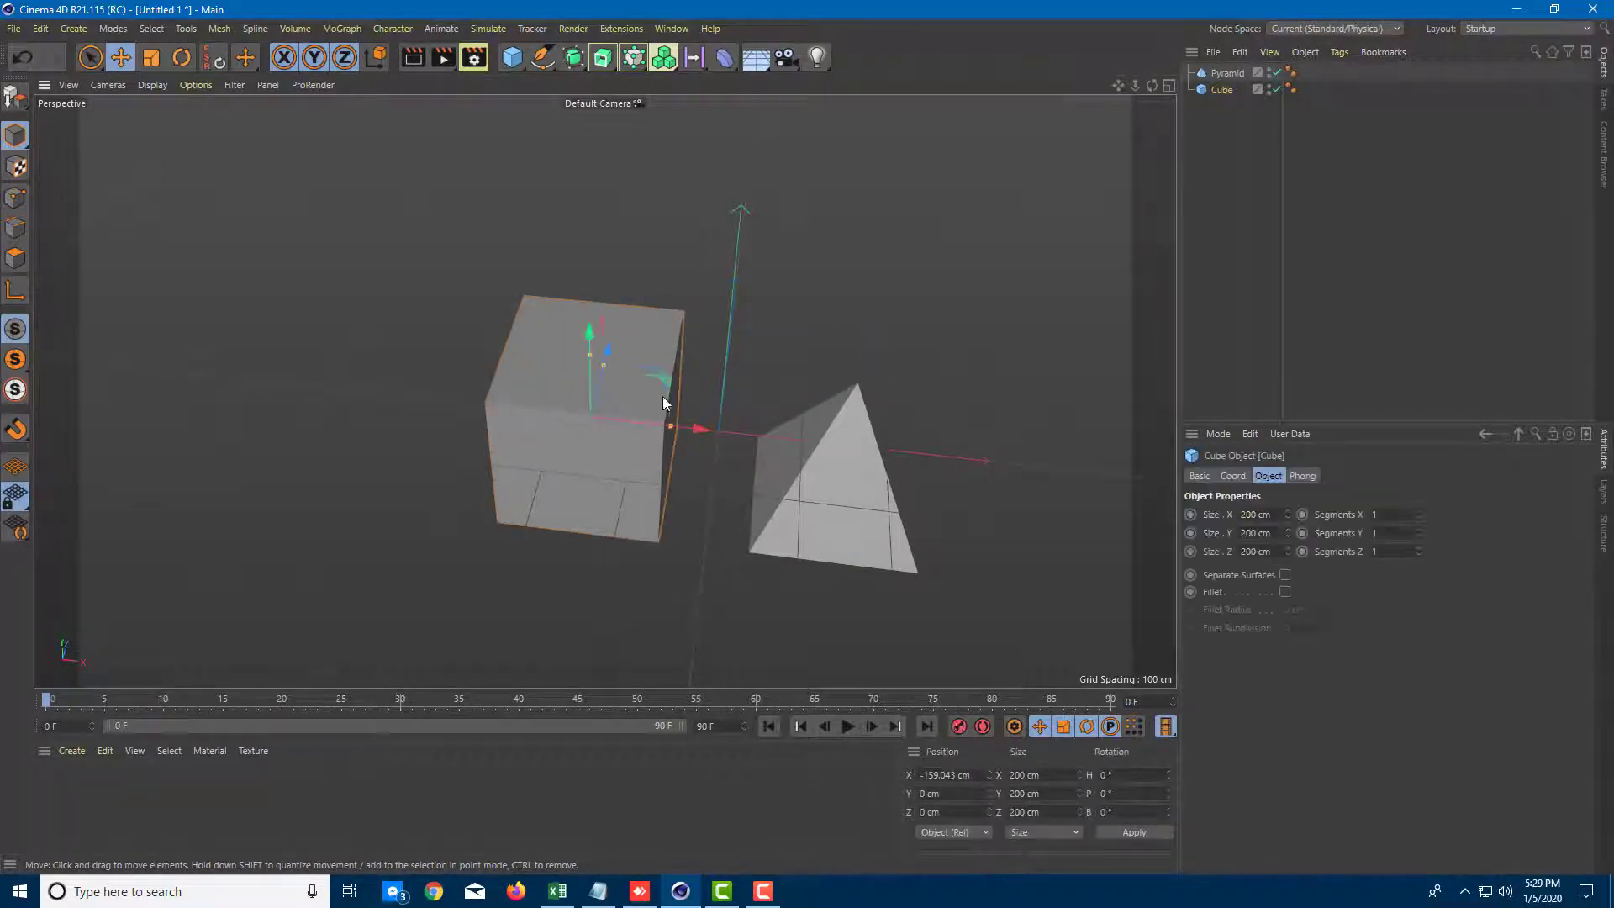
pyautogui.keyDown('alt'); pyautogui.moveTo(672, 397); pyautogui.dragTo(646, 349); pyautogui.keyUp('alt')
pyautogui.keyDown('alt'); pyautogui.moveTo(645, 350); pyautogui.dragTo(712, 381, button='right'); pyautogui.keyUp('alt')
pyautogui.keyDown('alt'); pyautogui.moveTo(713, 388); pyautogui.dragTo(824, 352); pyautogui.keyUp('alt')
pyautogui.click(1230, 103)
pyautogui.click(1225, 90)
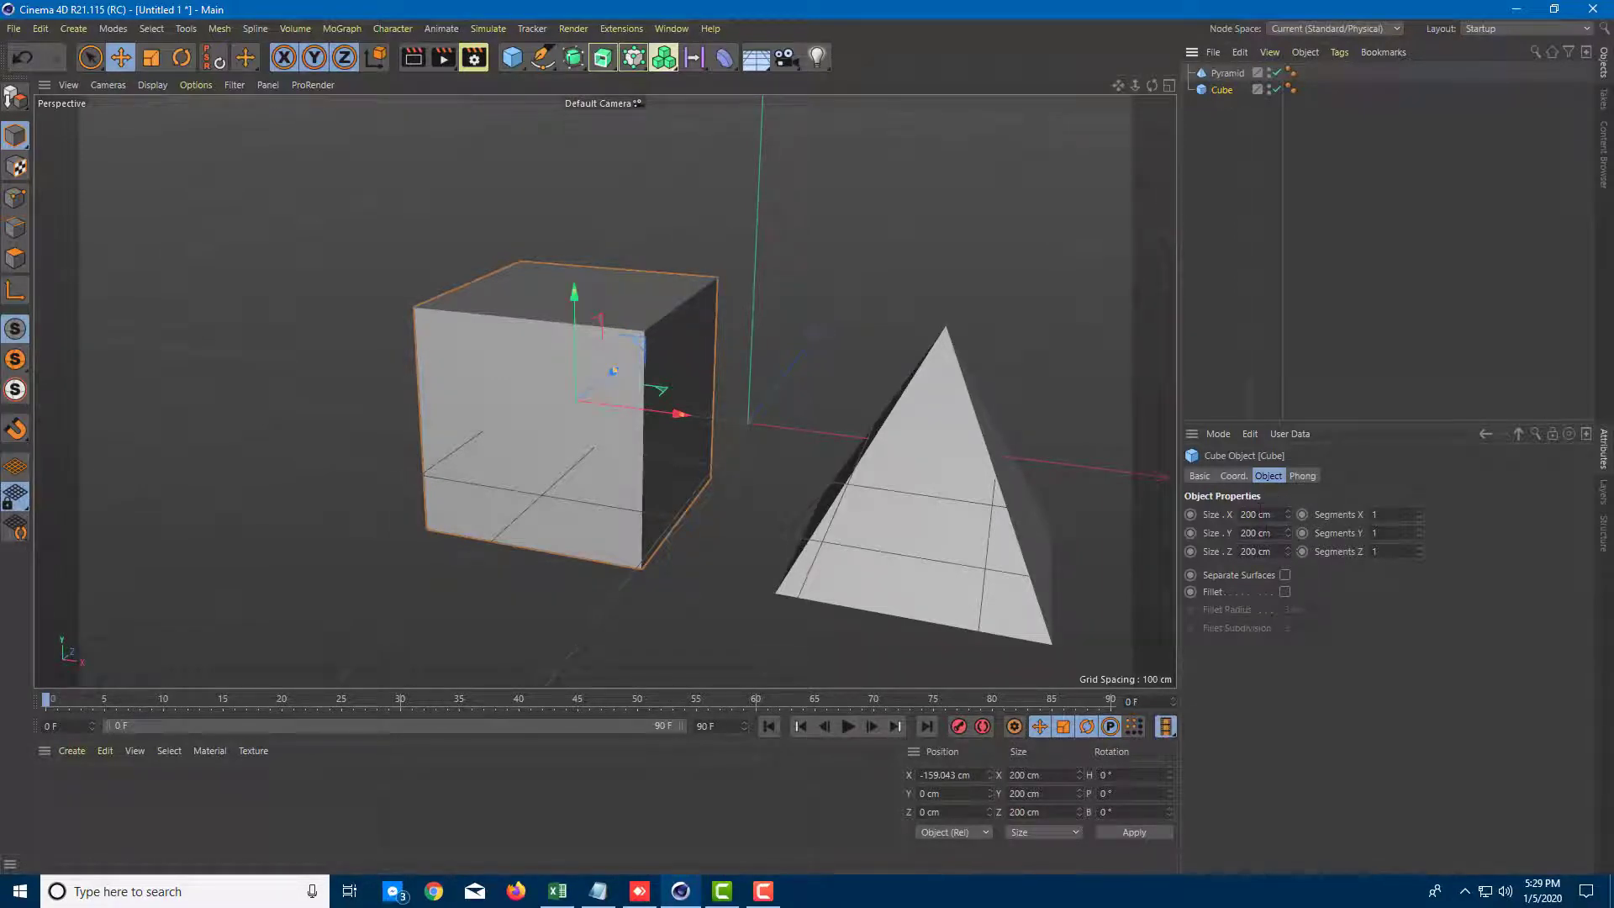
pyautogui.click(1305, 476)
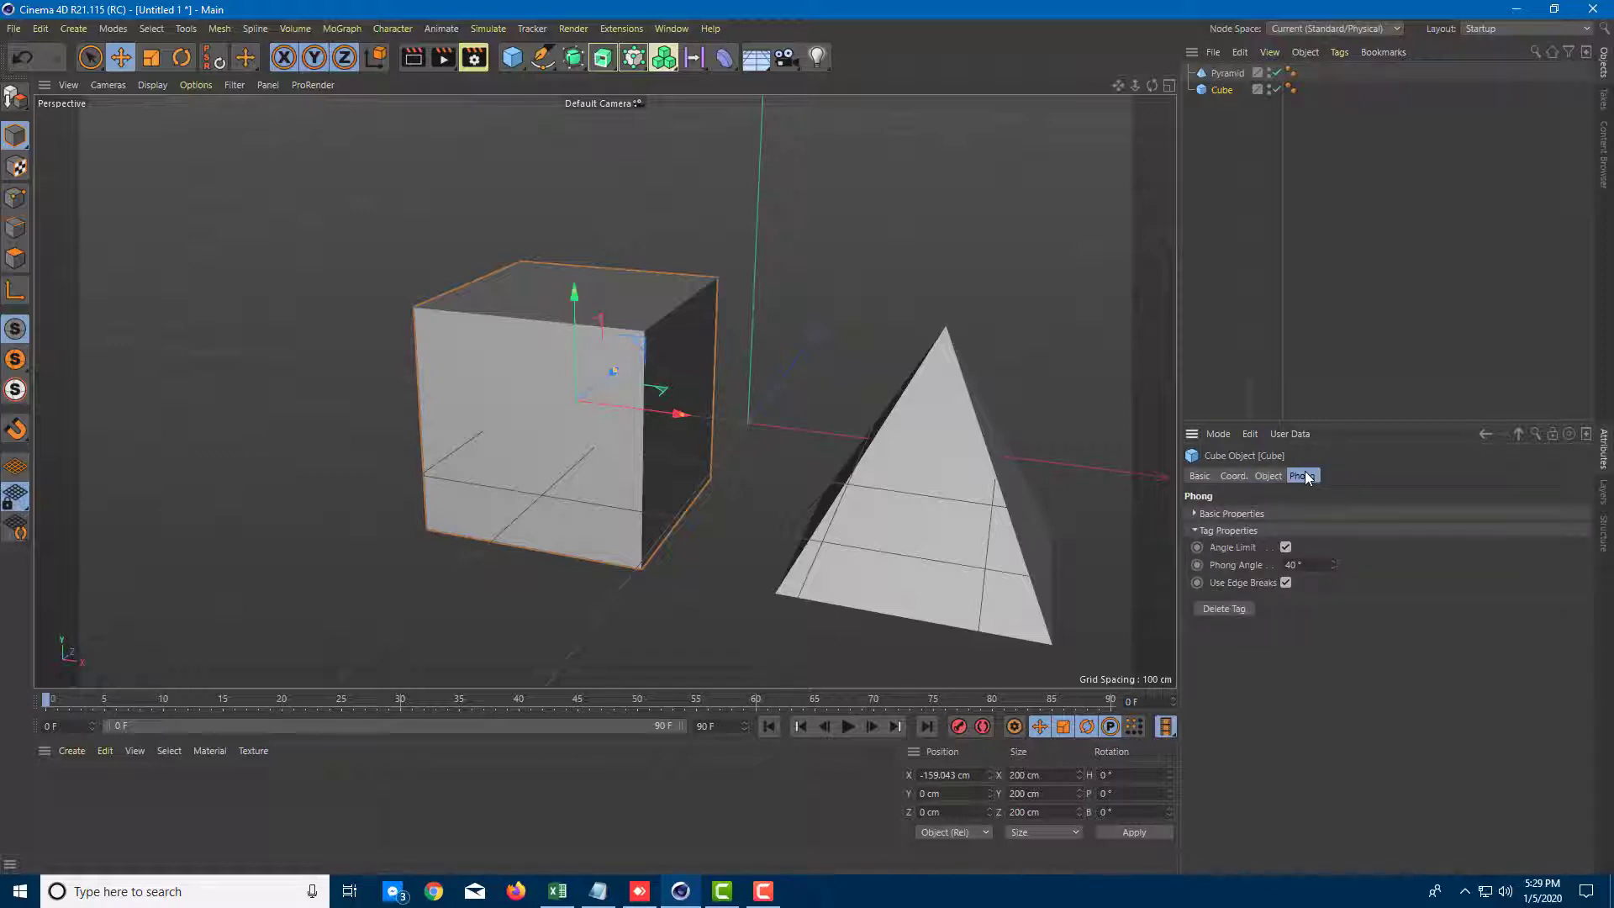
pyautogui.click(1268, 476)
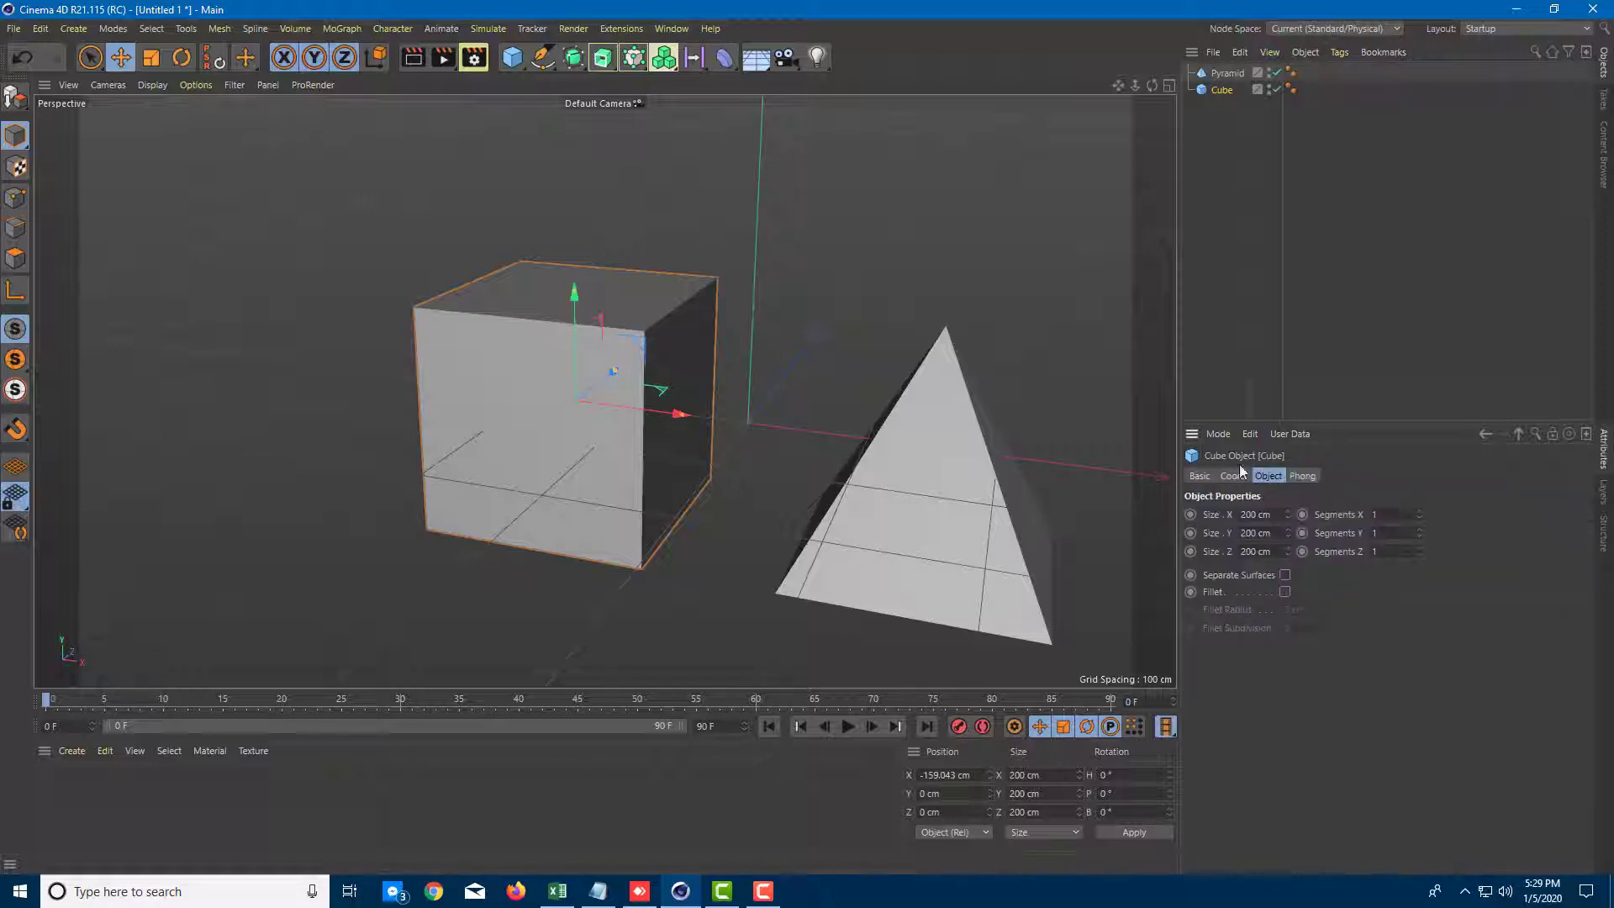
pyautogui.click(1201, 477)
pyautogui.click(1272, 477)
pyautogui.click(761, 288)
pyautogui.rightClick(690, 314)
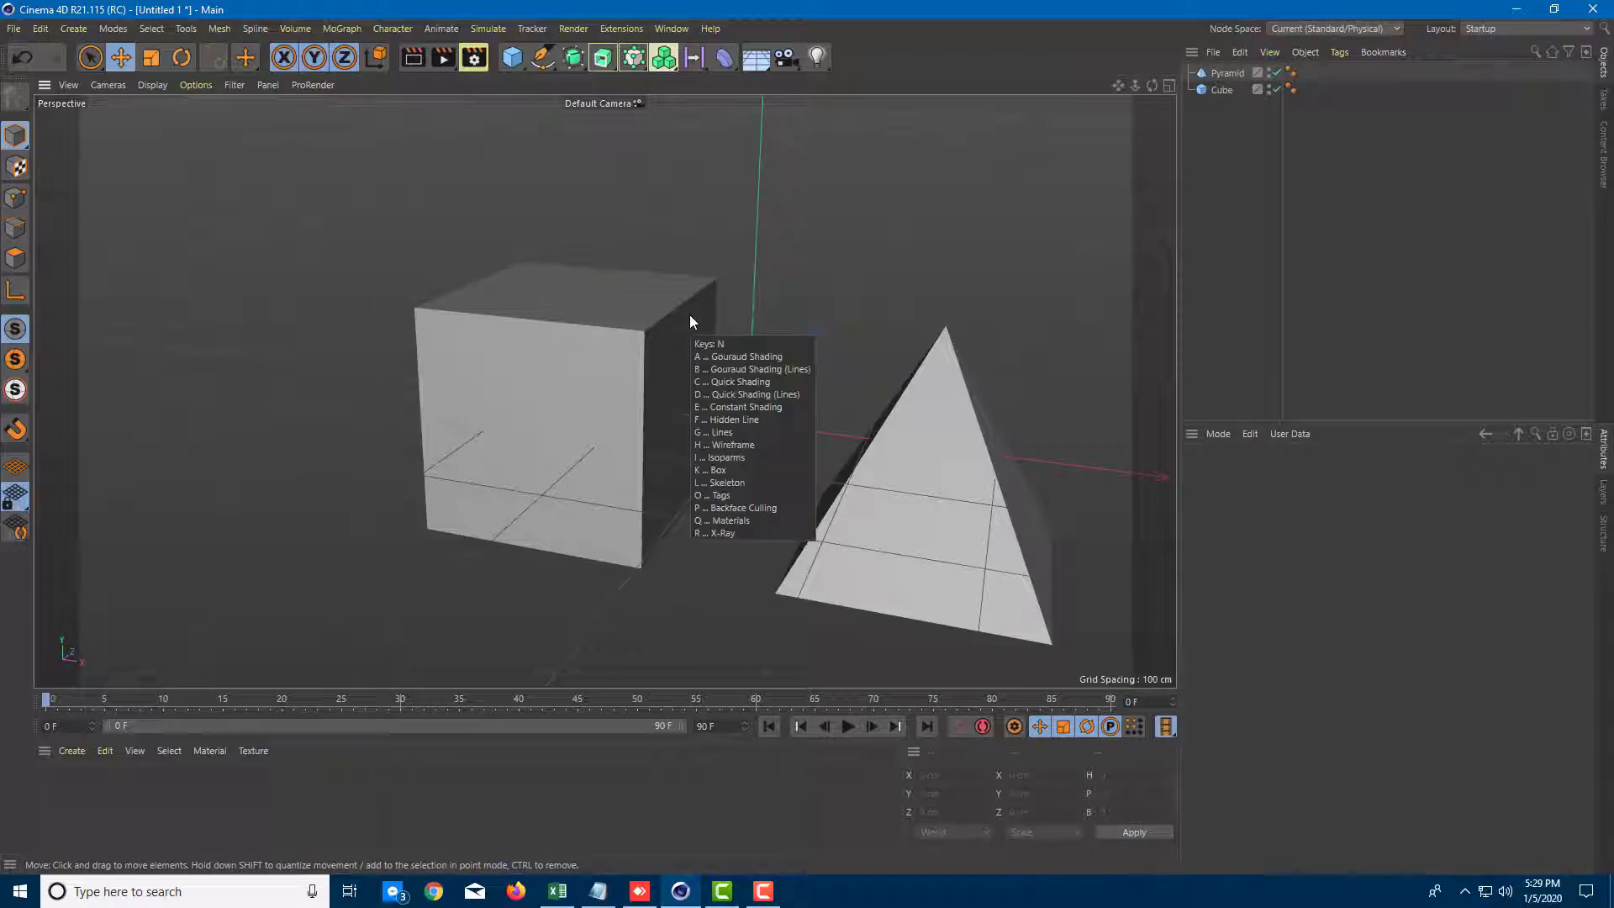
pyautogui.press('Escape')
pyautogui.scroll(3, 689, 320)
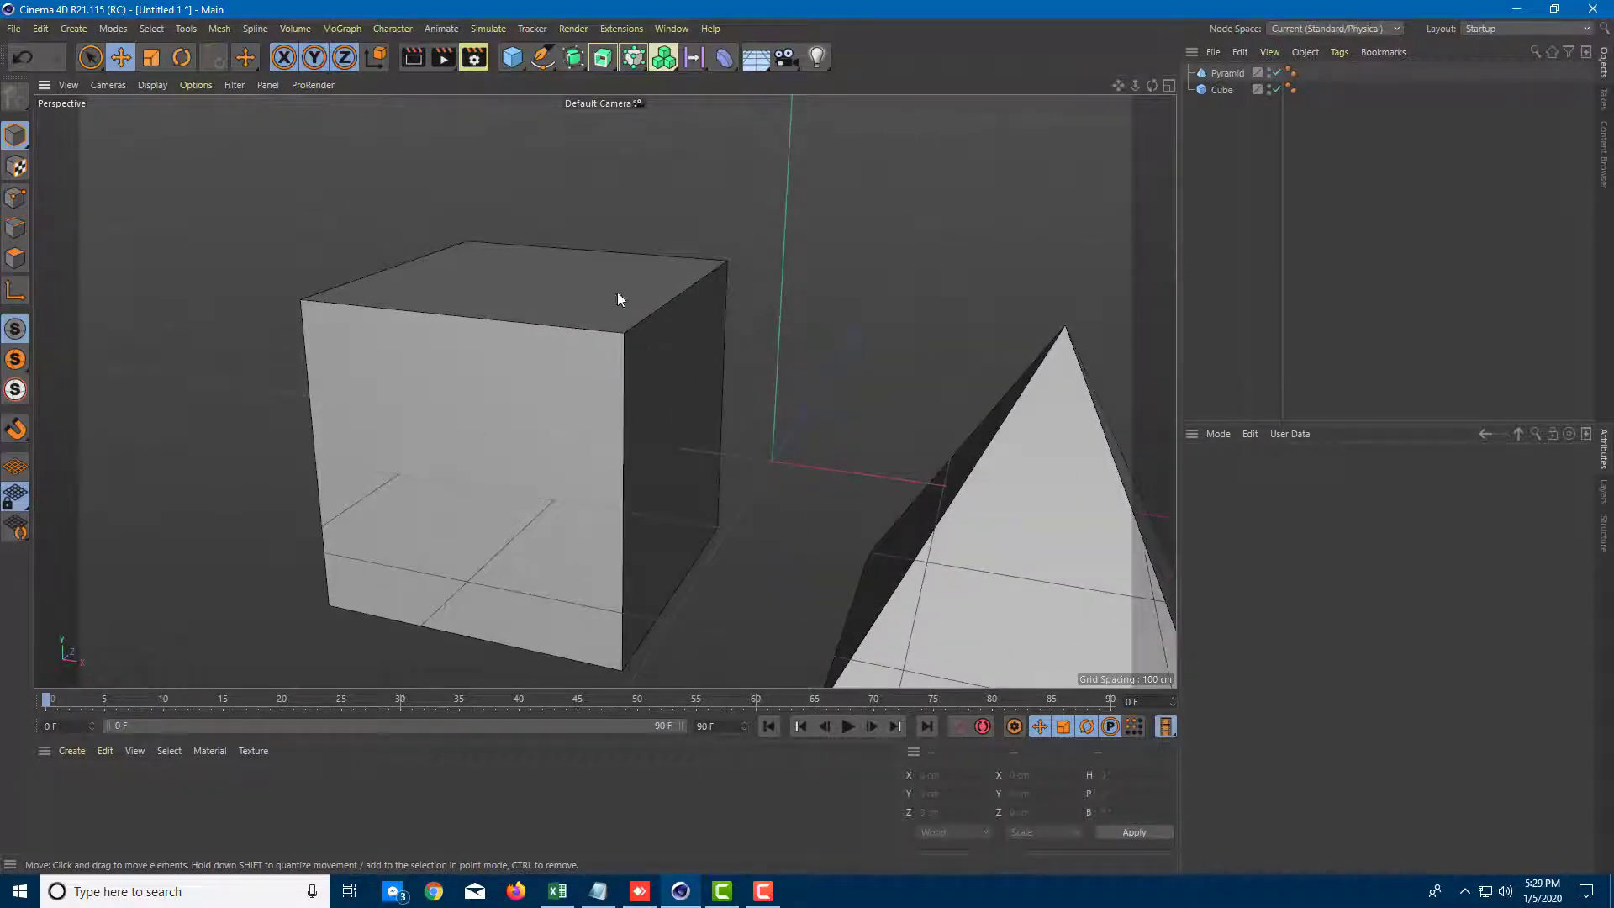
pyautogui.scroll(-3, 805, 460)
pyautogui.click(654, 388)
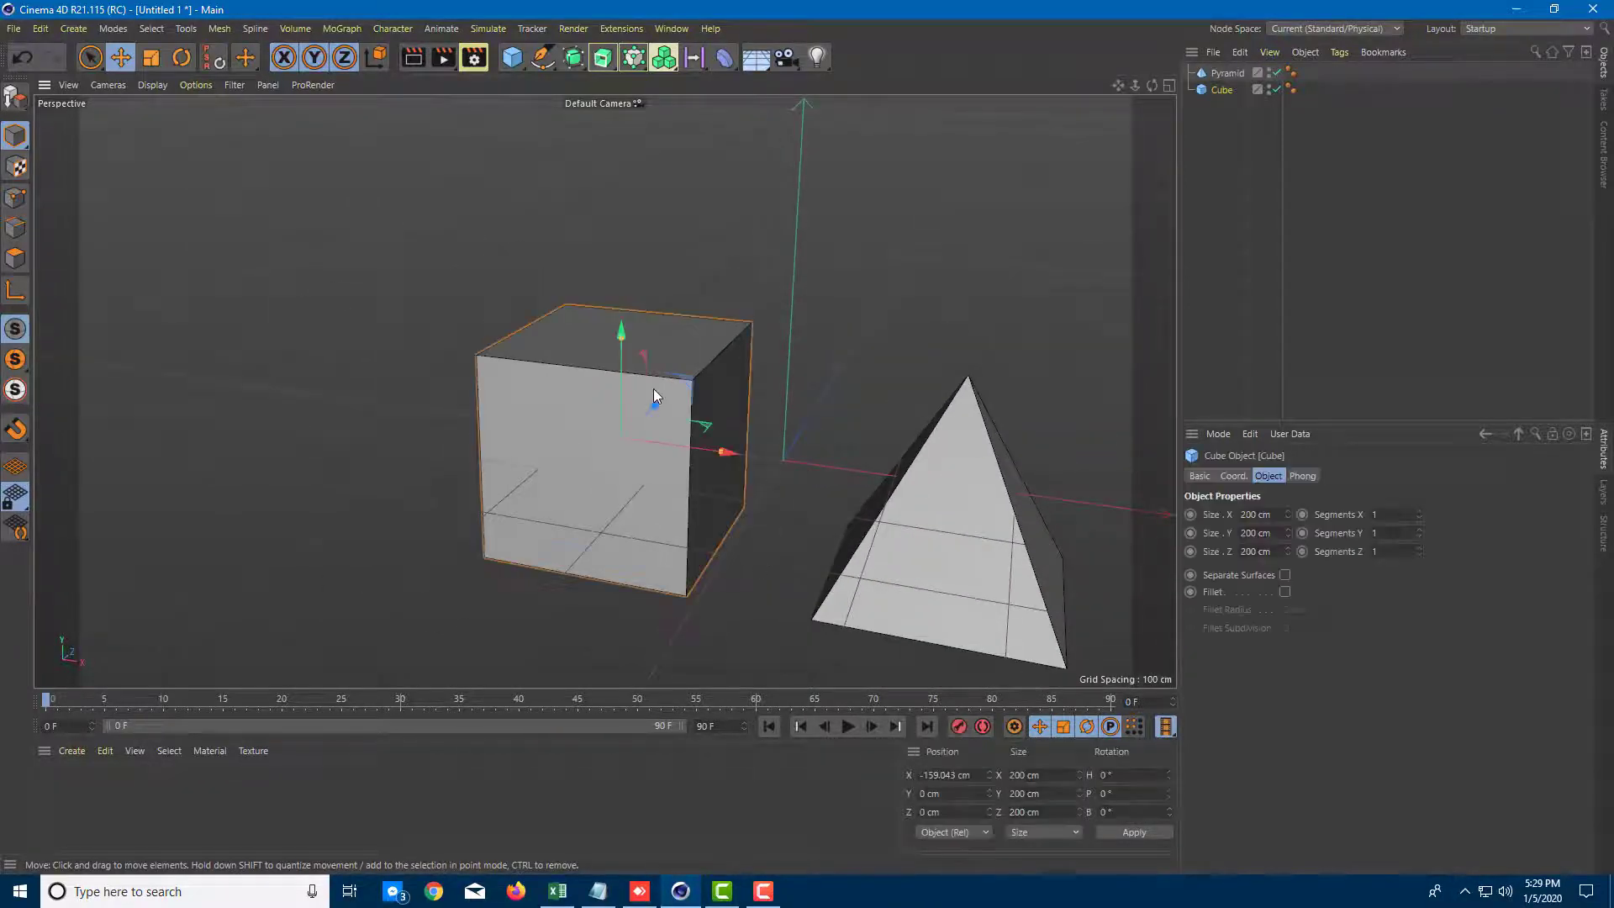
# Step: Enable Fillet on the cube with a 22 cm radius and render a preview
pyautogui.click(1284, 592)
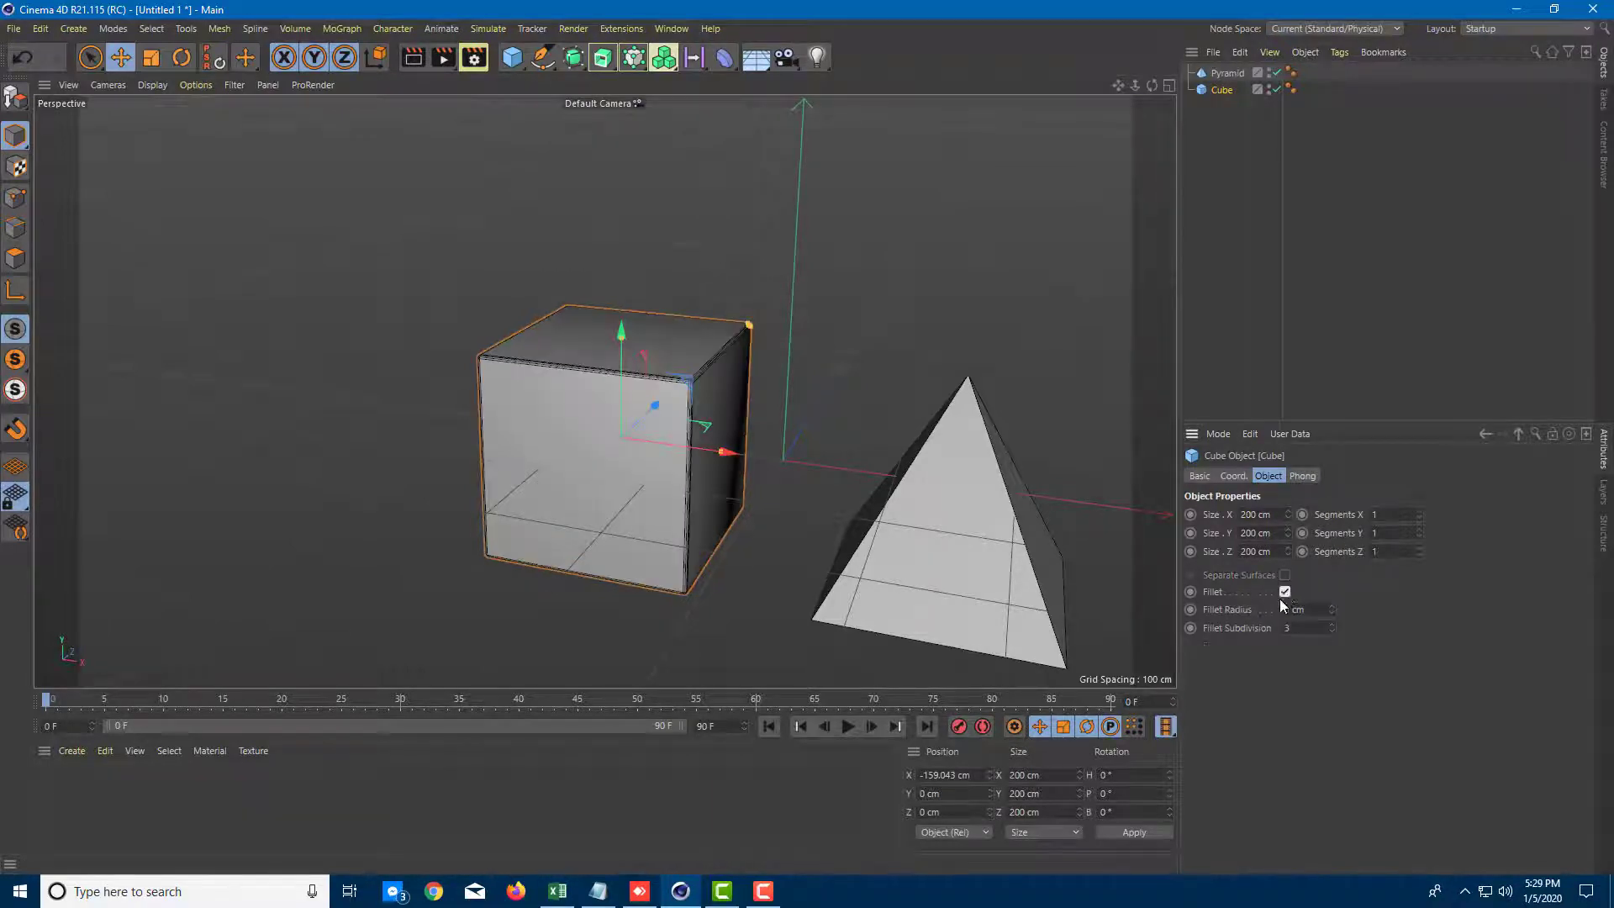
pyautogui.scroll(18, 1319, 607)
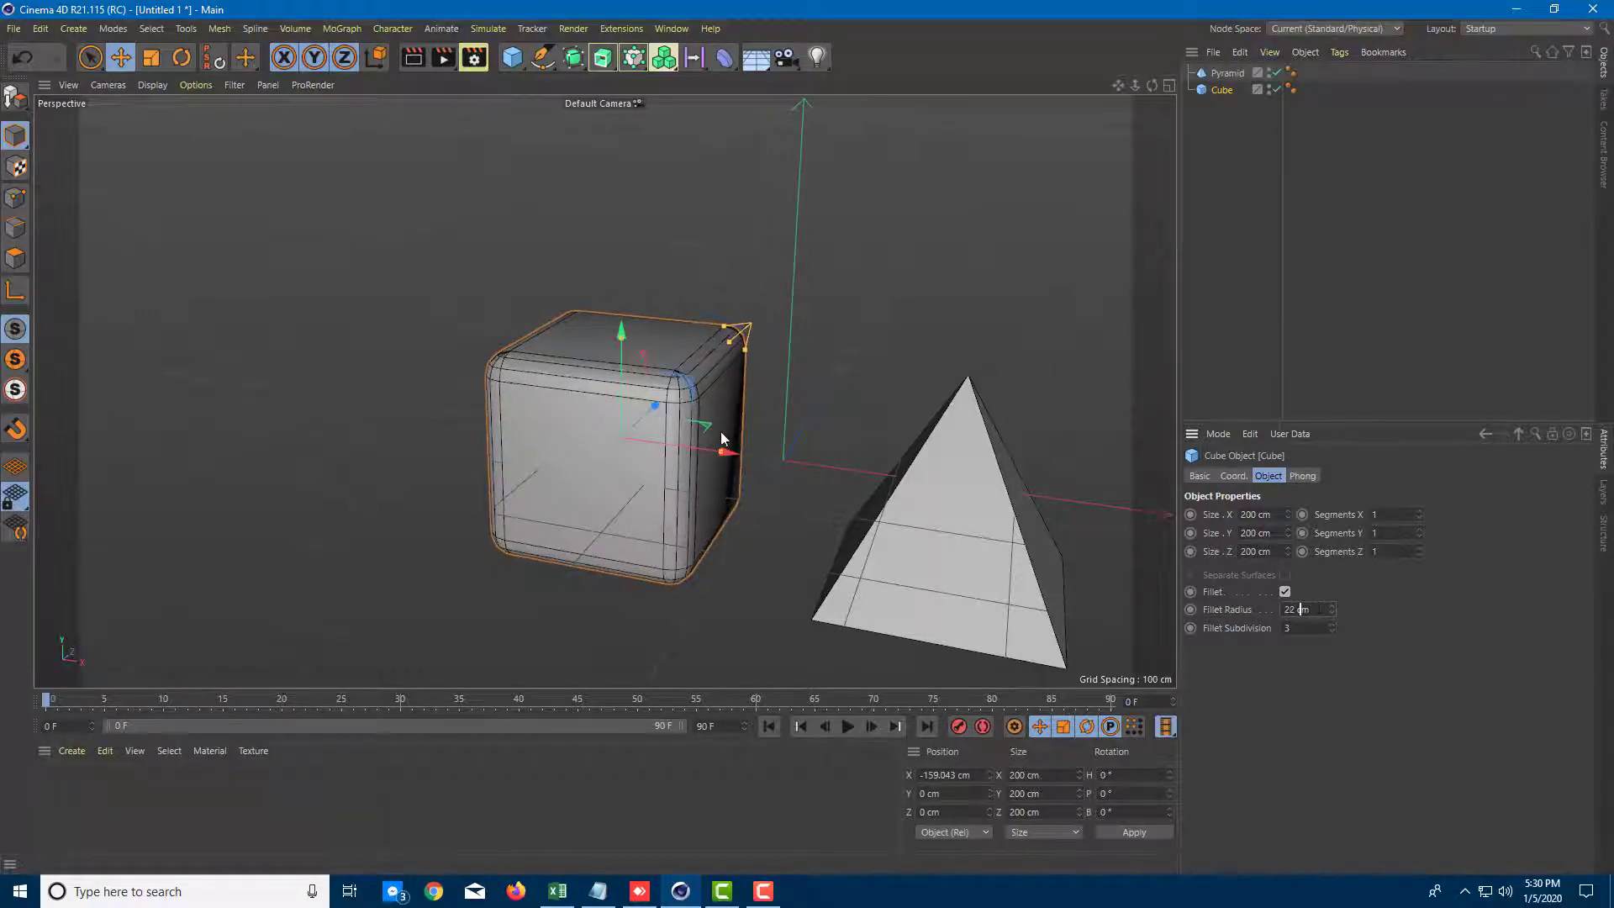
pyautogui.click(790, 315)
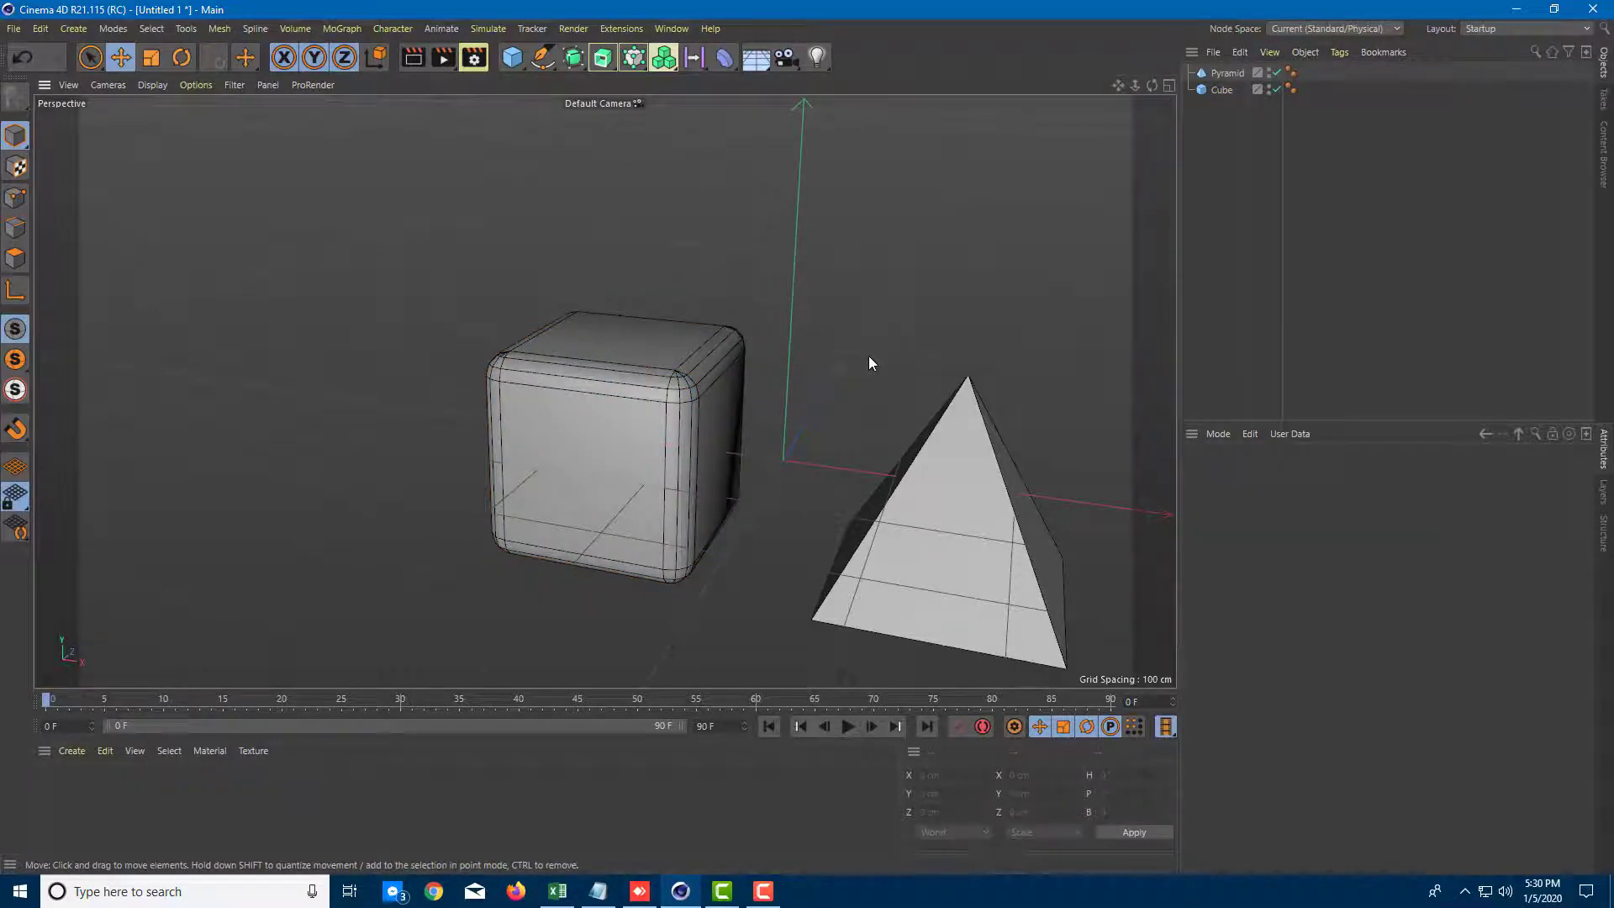
pyautogui.keyDown('alt'); pyautogui.moveTo(871, 363); pyautogui.dragTo(809, 304, button='middle'); pyautogui.keyUp('alt')
pyautogui.hotkey('ctrl', 'r')
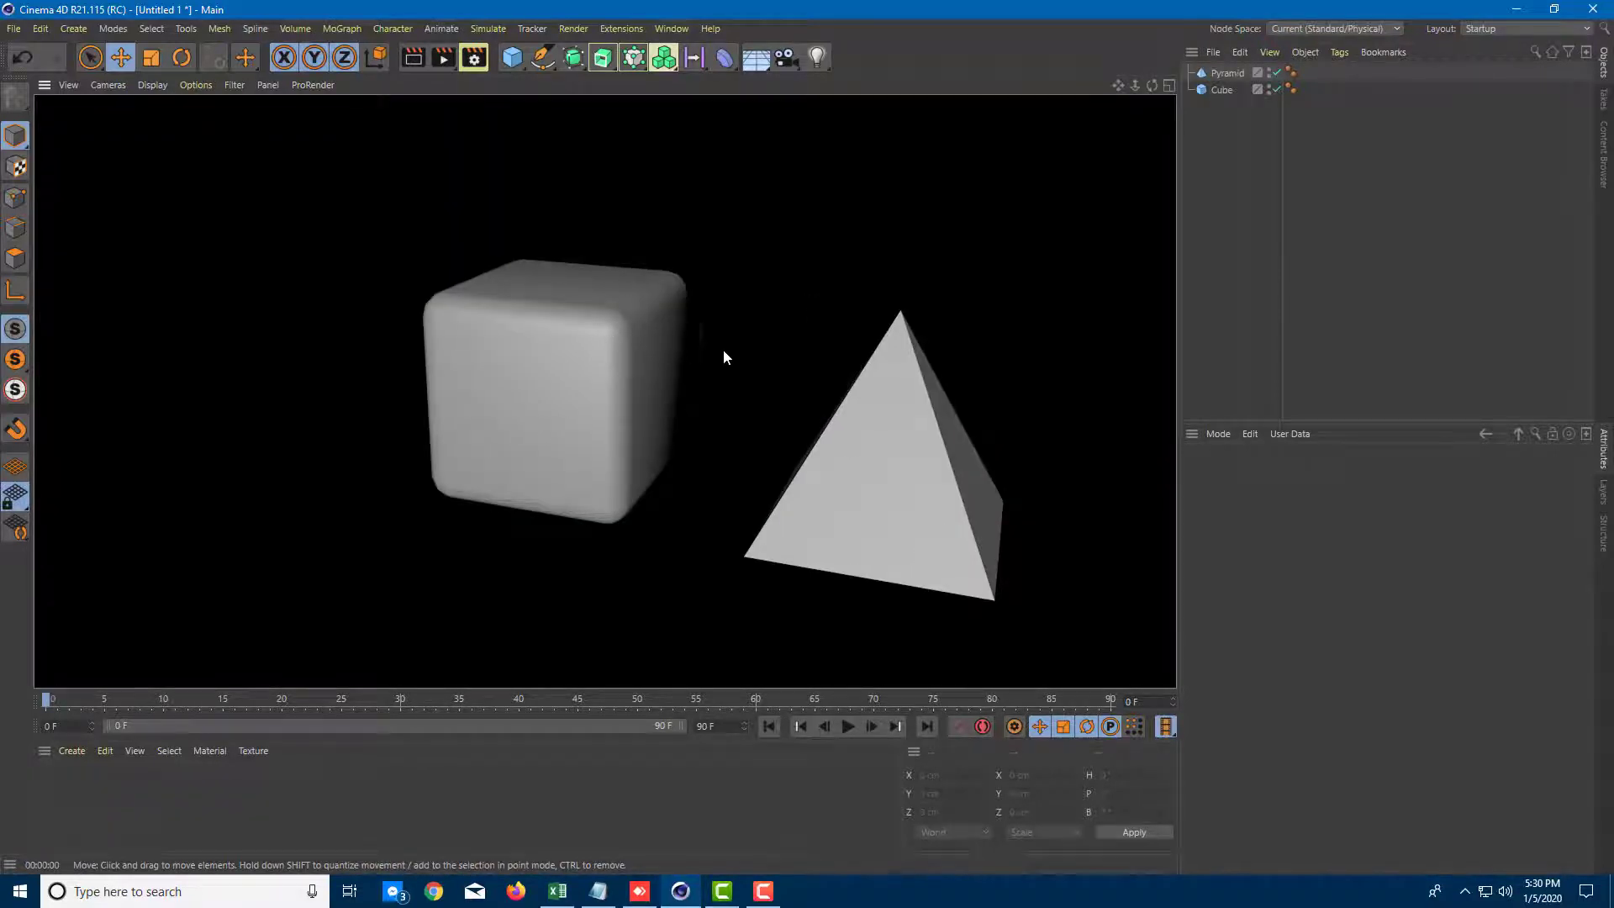
pyautogui.click(749, 358)
# Step: Raise the cube's Fillet Subdivision to 8, then select the pyramid and reframe both shapes
pyautogui.click(557, 345)
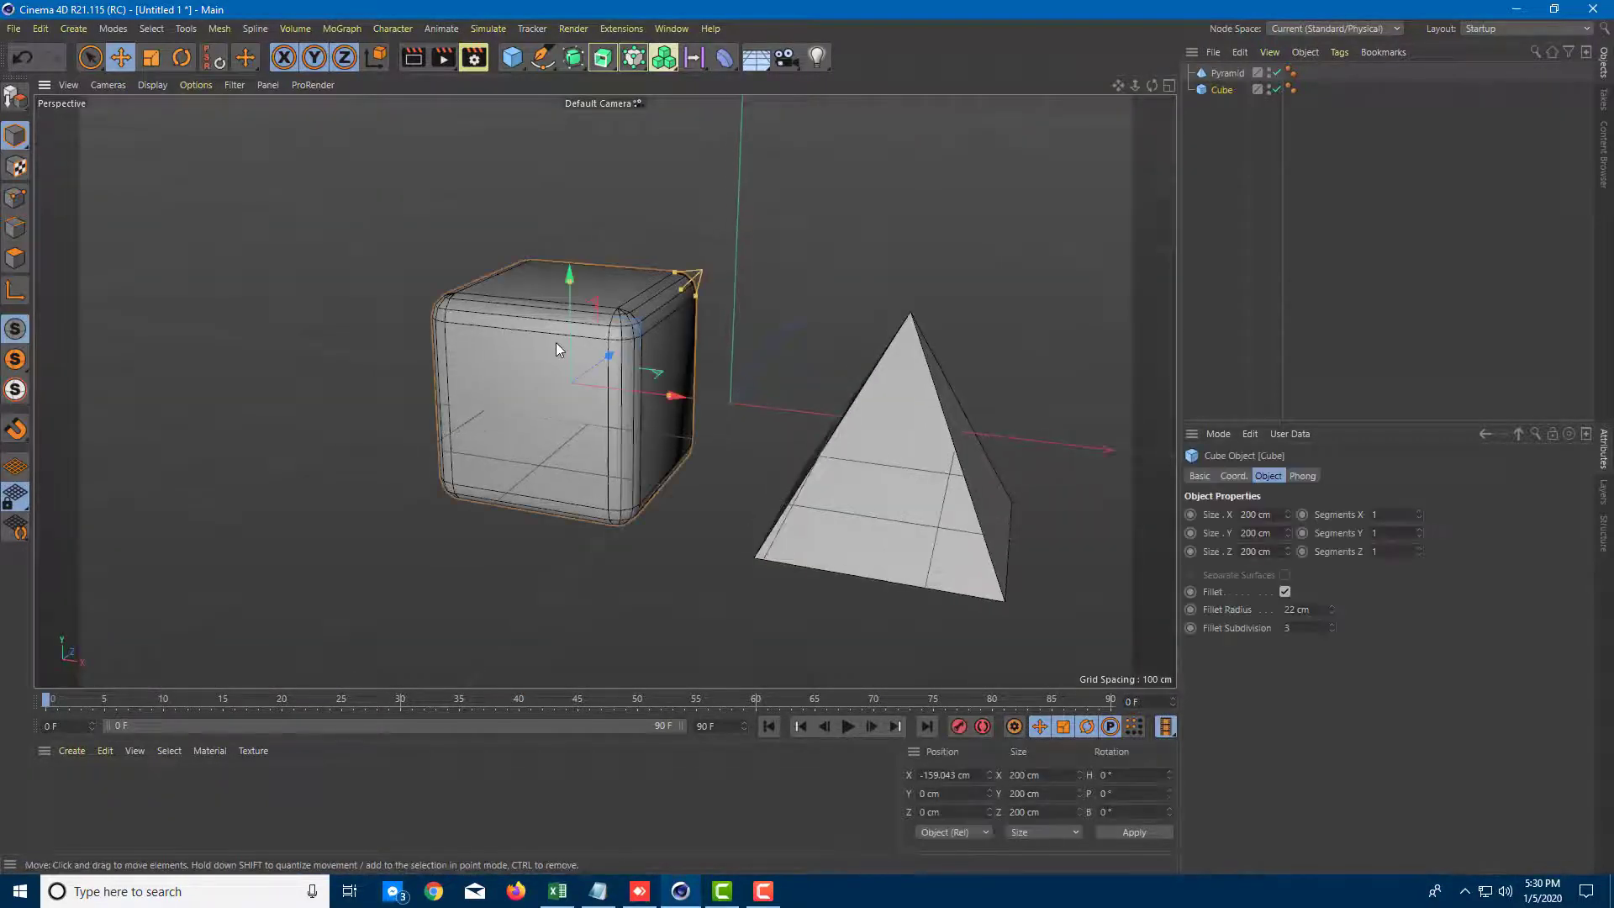
pyautogui.click(1309, 628)
pyautogui.scroll(5, 1309, 628)
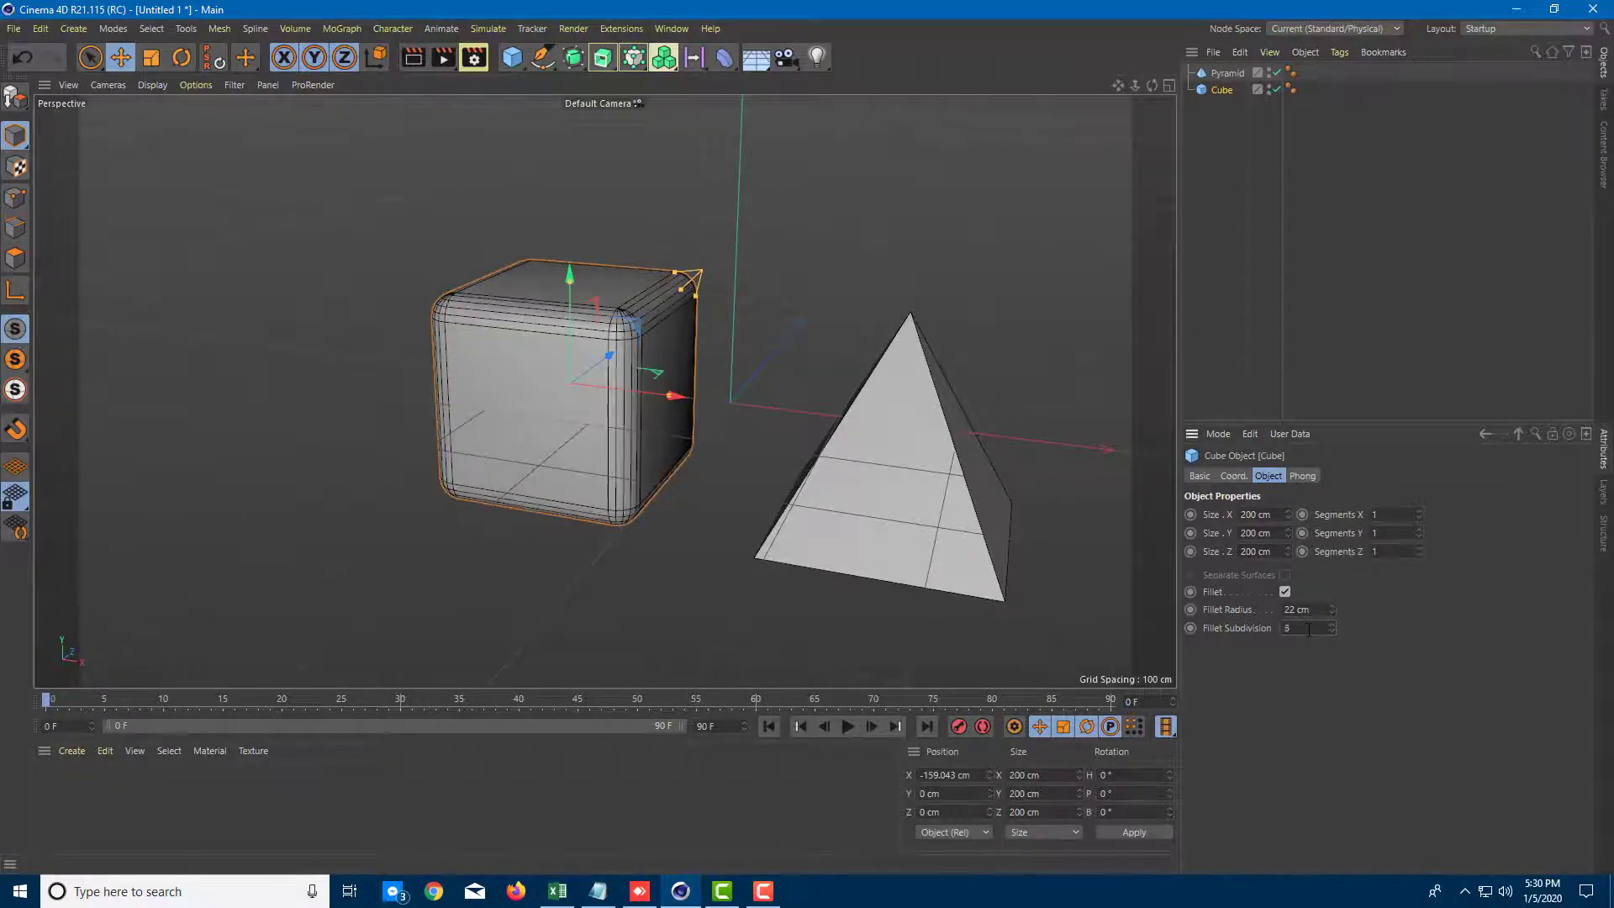
pyautogui.scroll(5, 692, 409)
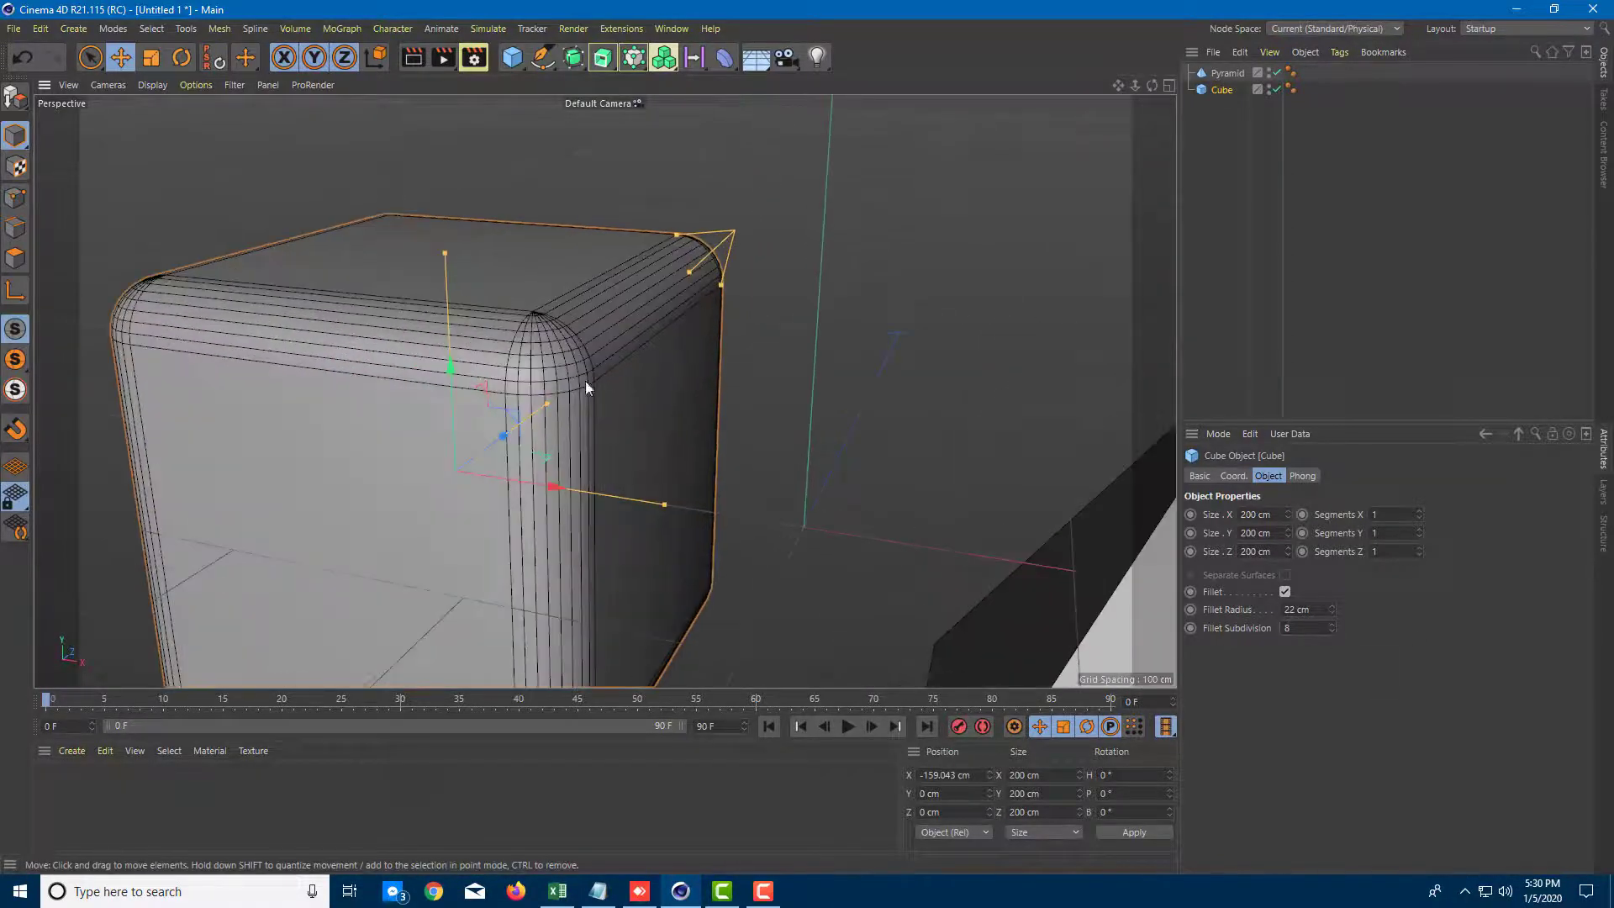
pyautogui.scroll(-4, 573, 385)
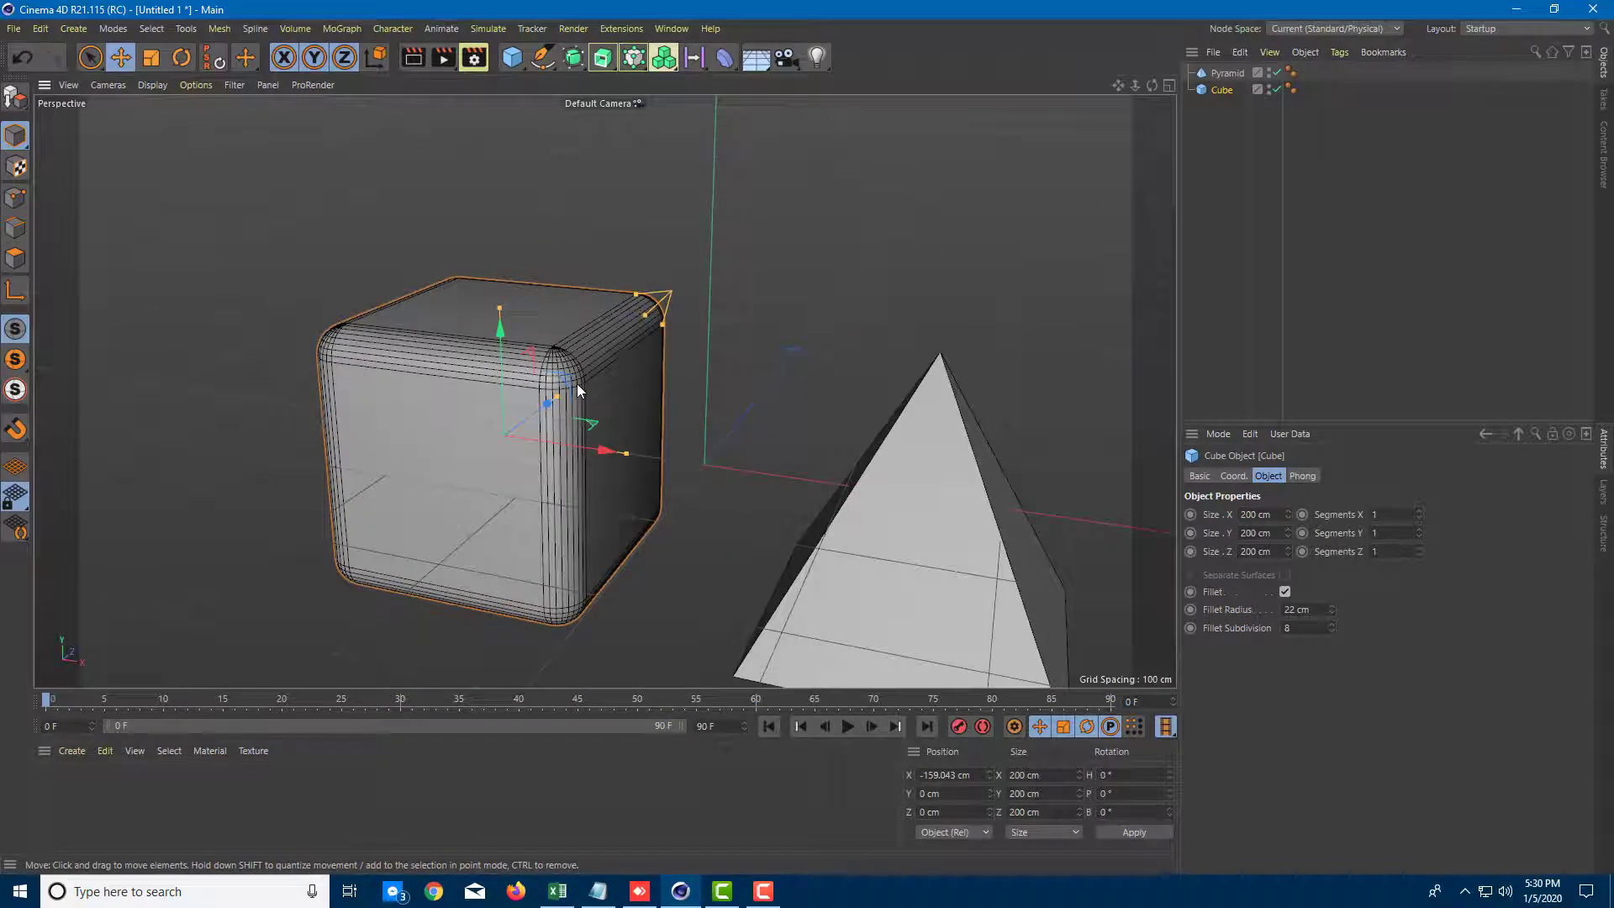
pyautogui.click(930, 538)
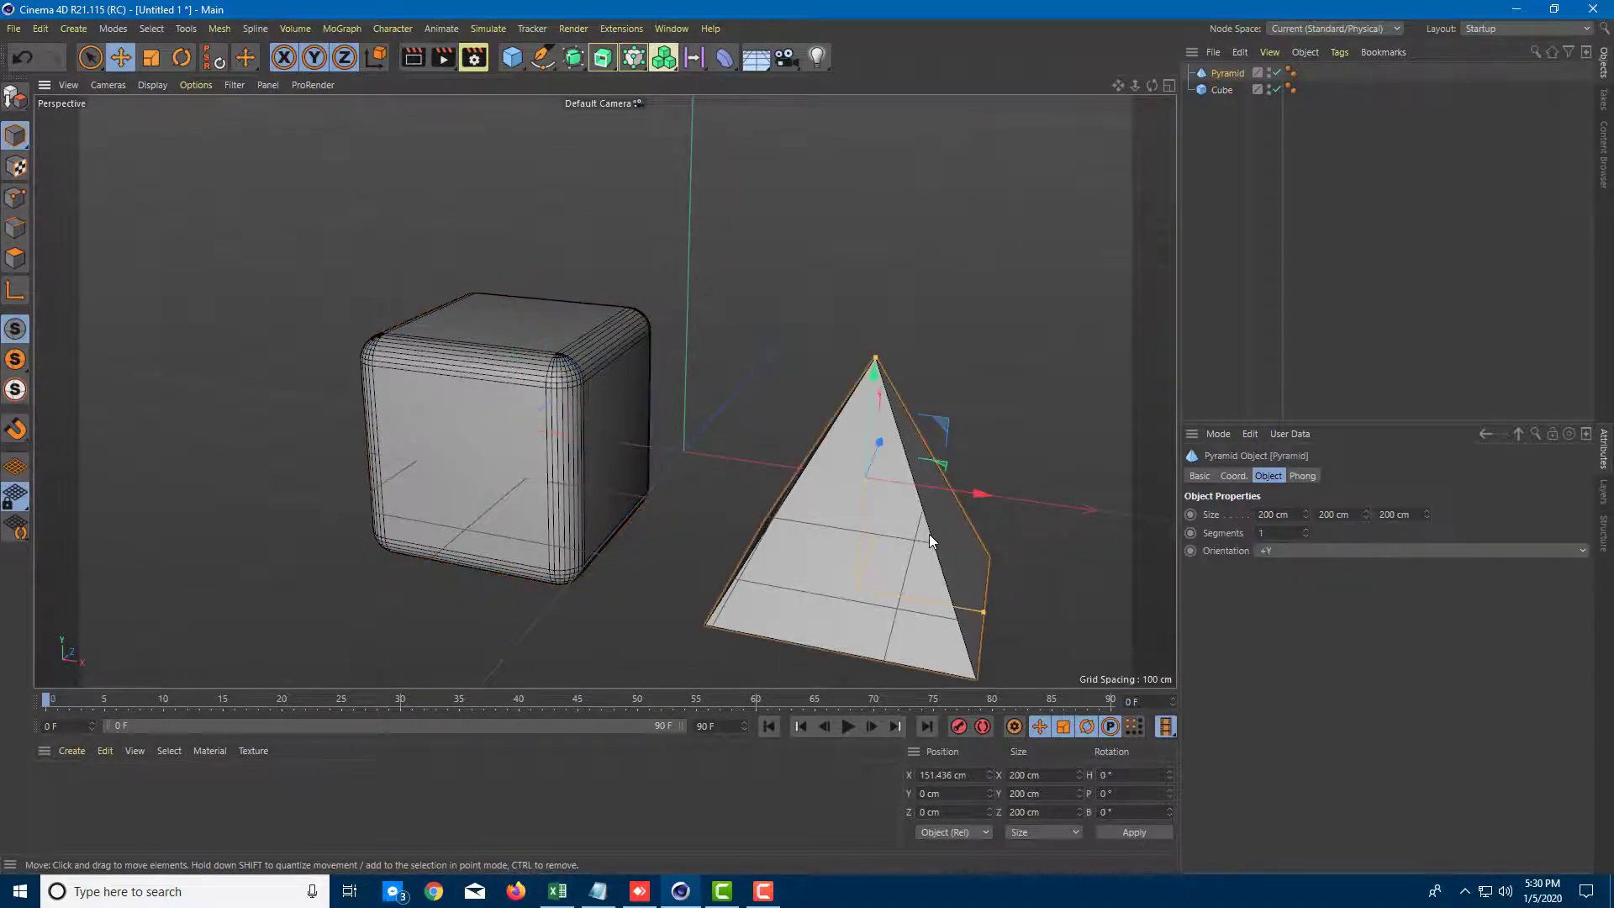
pyautogui.keyDown('alt'); pyautogui.moveTo(992, 409); pyautogui.dragTo(982, 378, button='middle'); pyautogui.keyUp('alt')
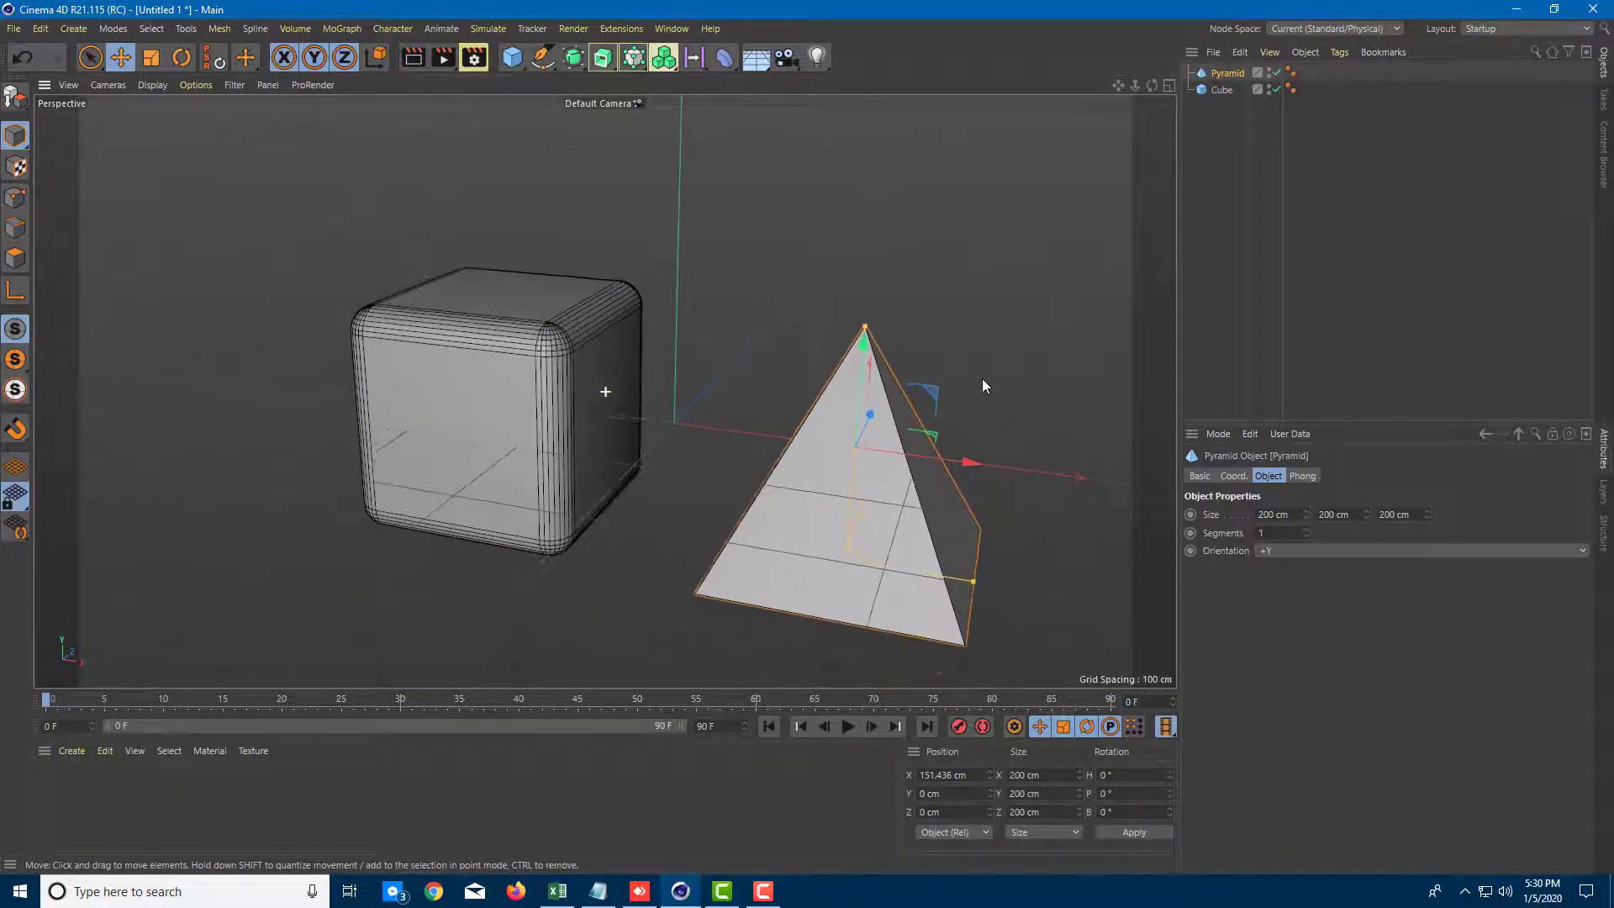
# Step: Set the pyramid's Segments to 6 and orbit to inspect the subdivided shape
pyautogui.doubleClick(1283, 532)
pyautogui.write('2')
pyautogui.scroll(3, 1283, 531)
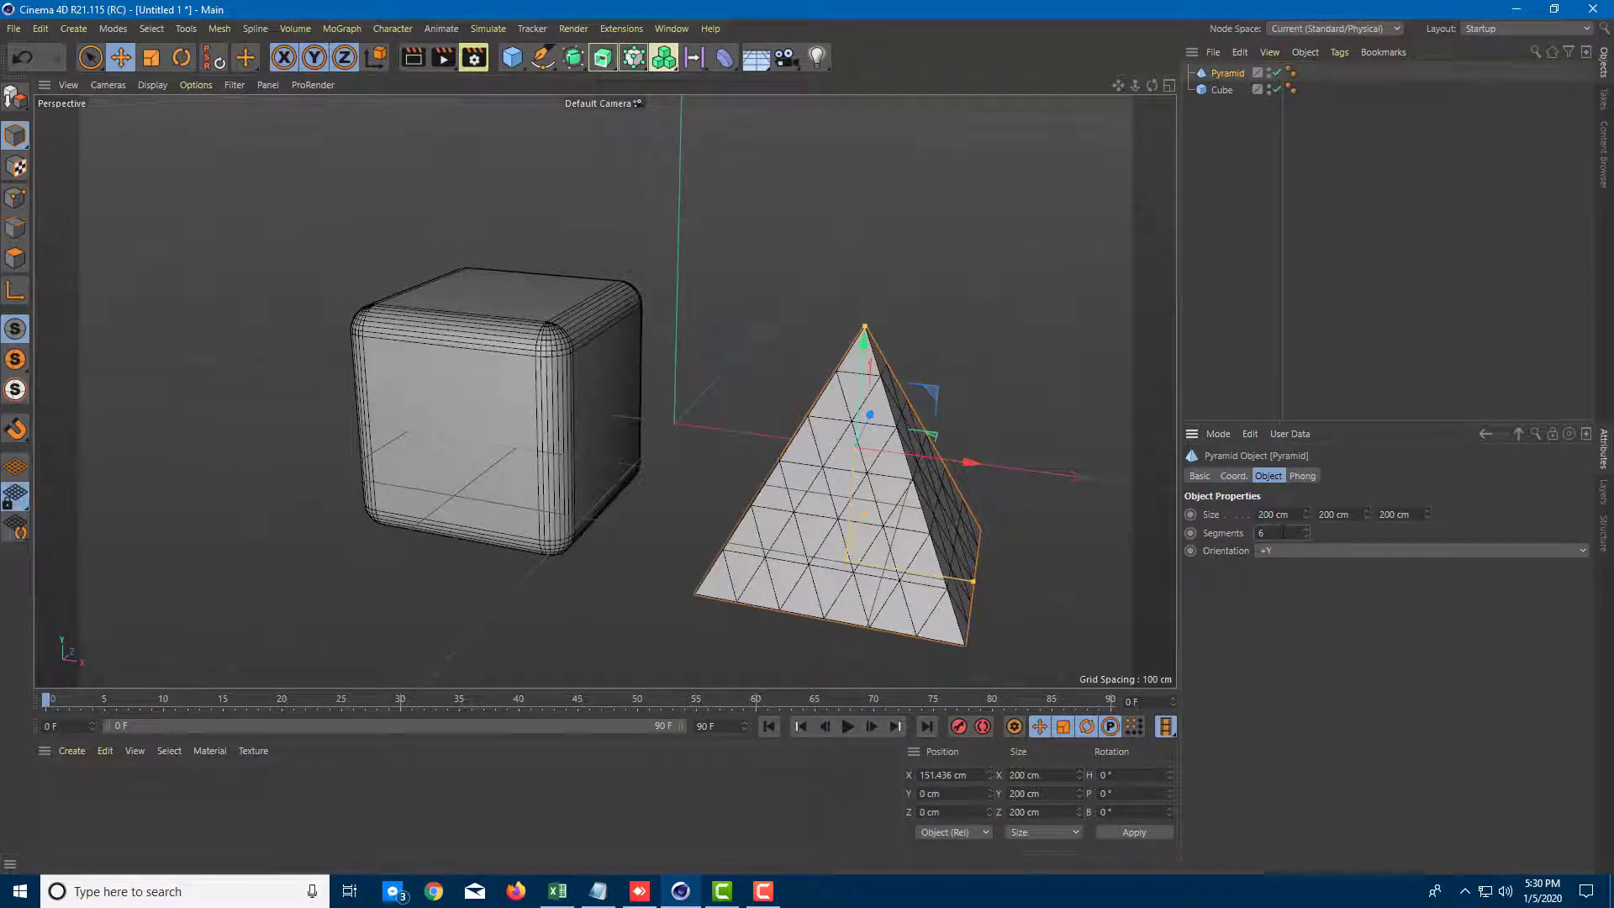
pyautogui.keyDown('alt'); pyautogui.moveTo(1005, 526); pyautogui.dragTo(1066, 513); pyautogui.keyUp('alt')
pyautogui.click(1278, 534)
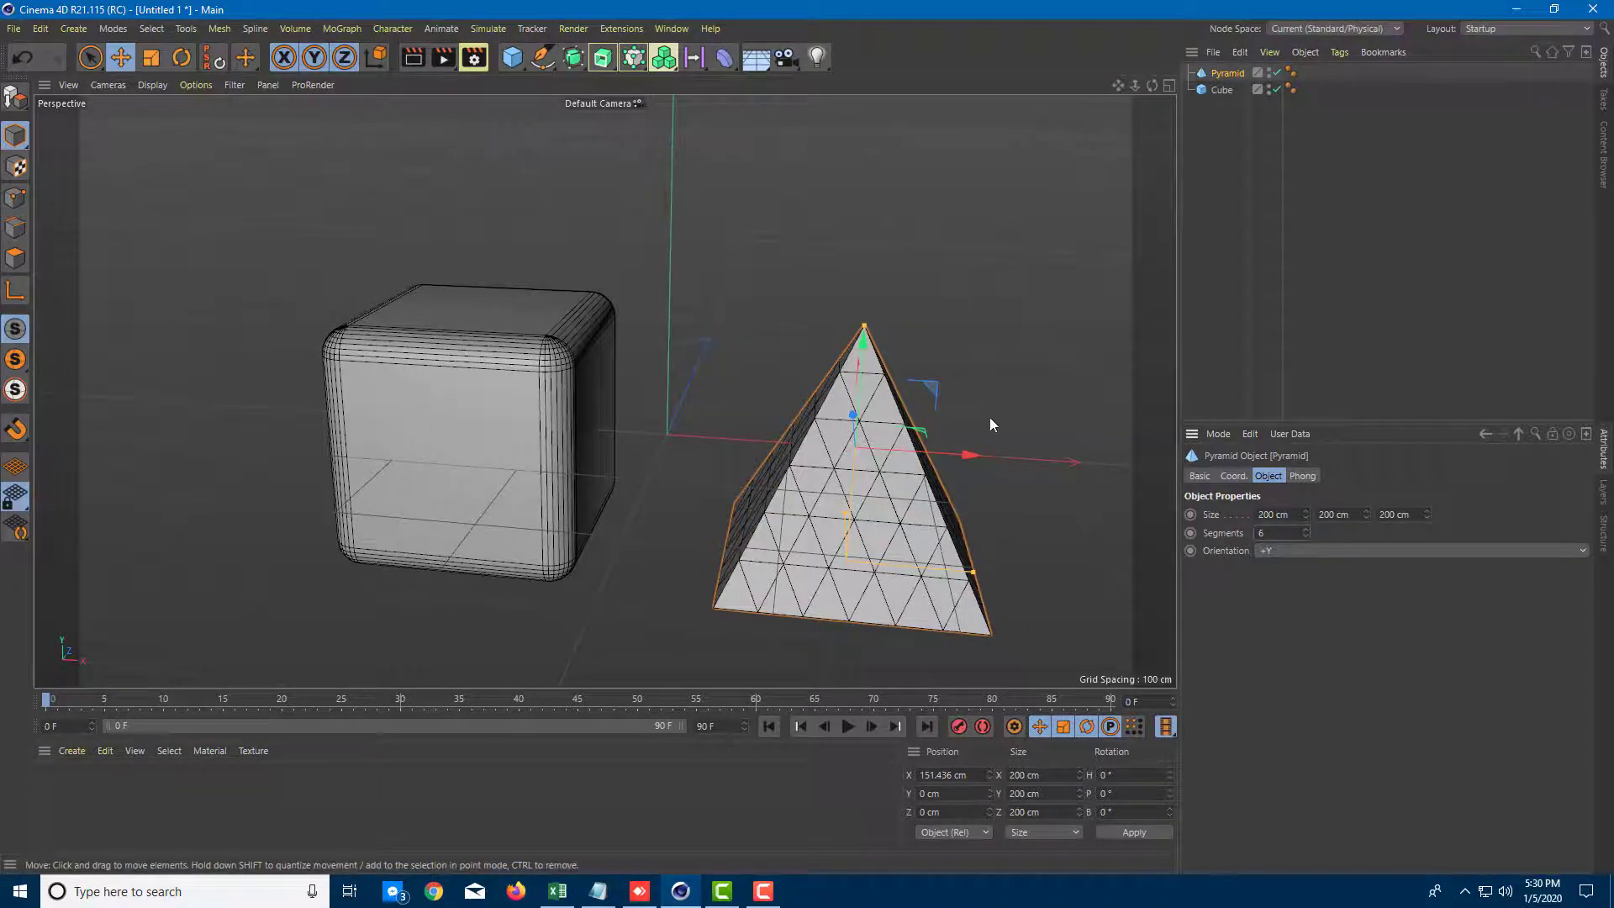
pyautogui.click(553, 383)
# Step: Set the cube's Fillet Subdivision to 1 and its Fillet Radius to 0 cm
pyautogui.doubleClick(1302, 628)
pyautogui.write('1')
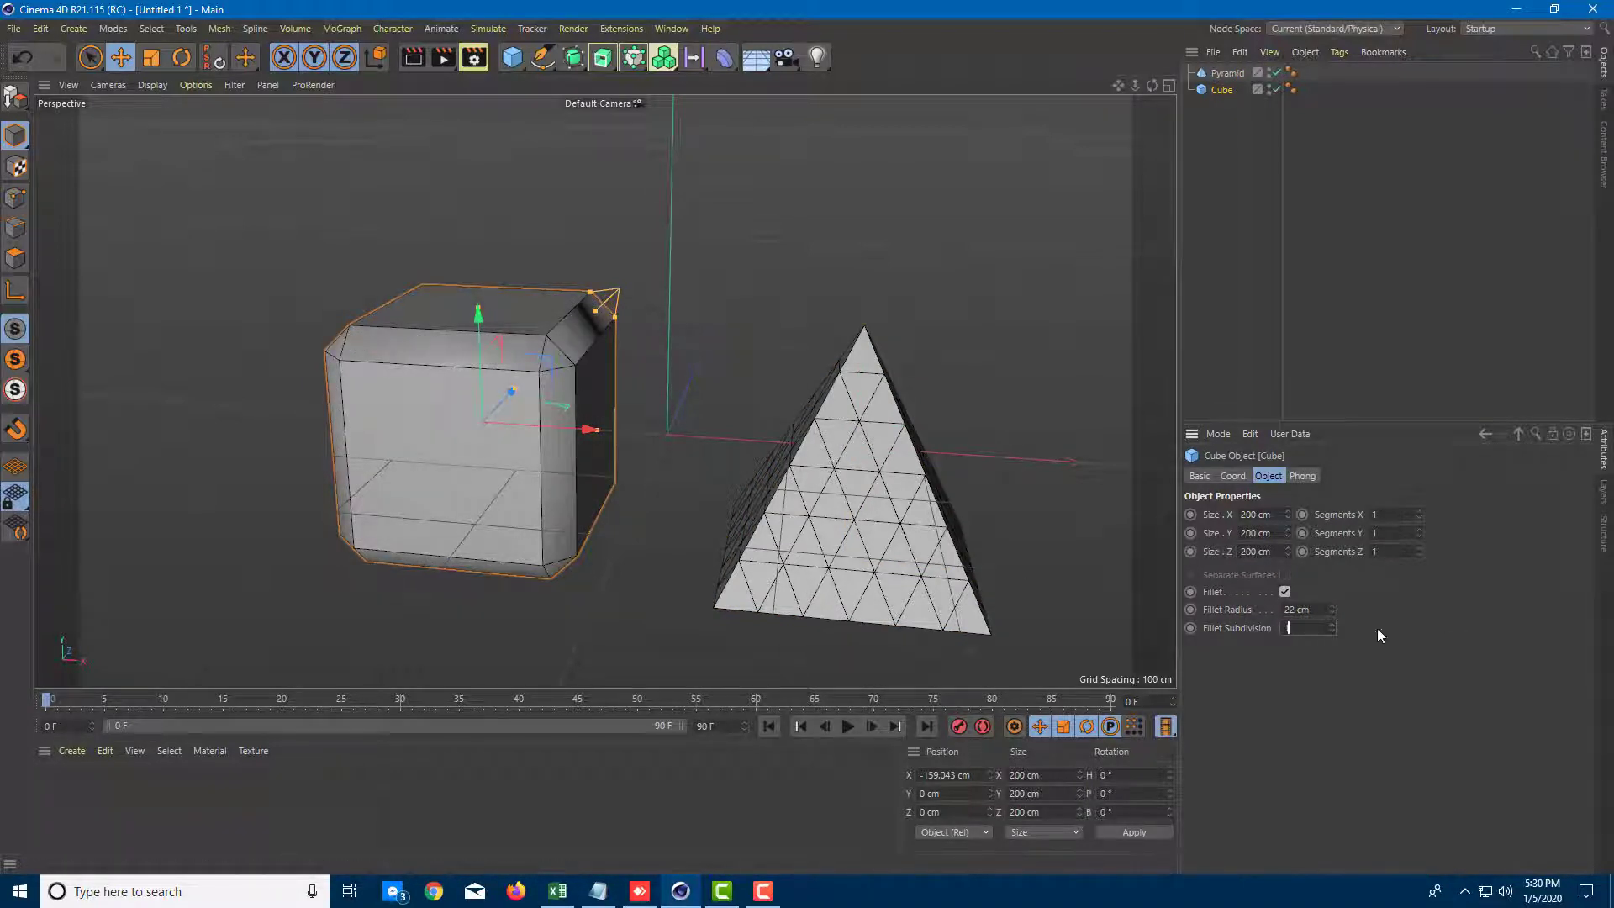
pyautogui.scroll(-20, 1315, 610)
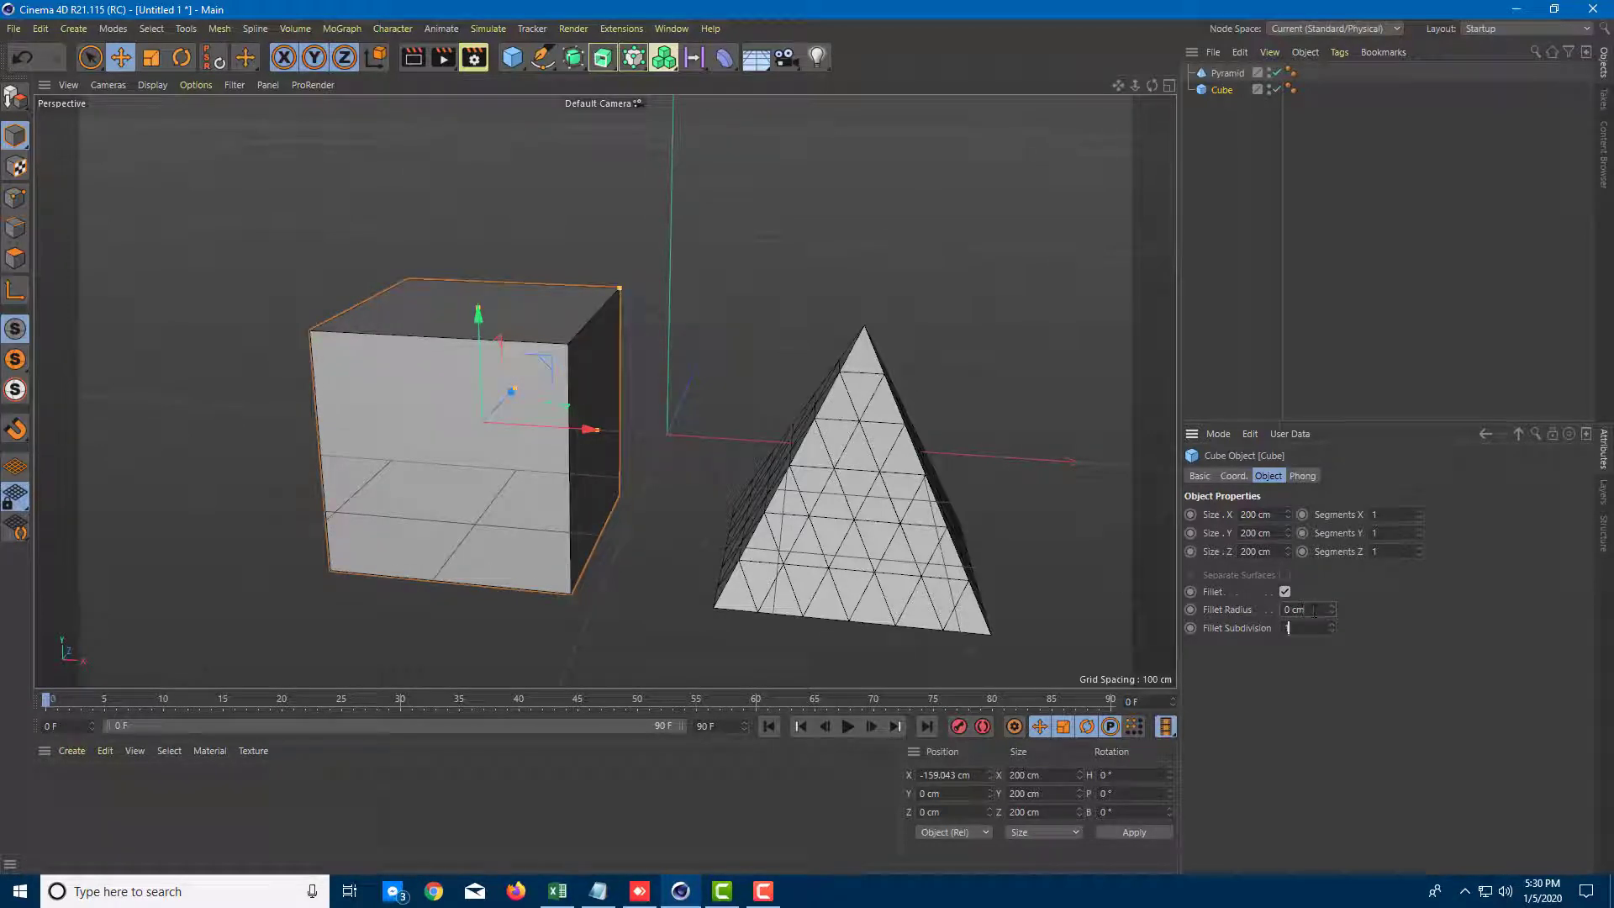
# Step: Set the pyramid's Segments back to 1, then deselect and orbit the view
pyautogui.click(896, 529)
pyautogui.doubleClick(1292, 536)
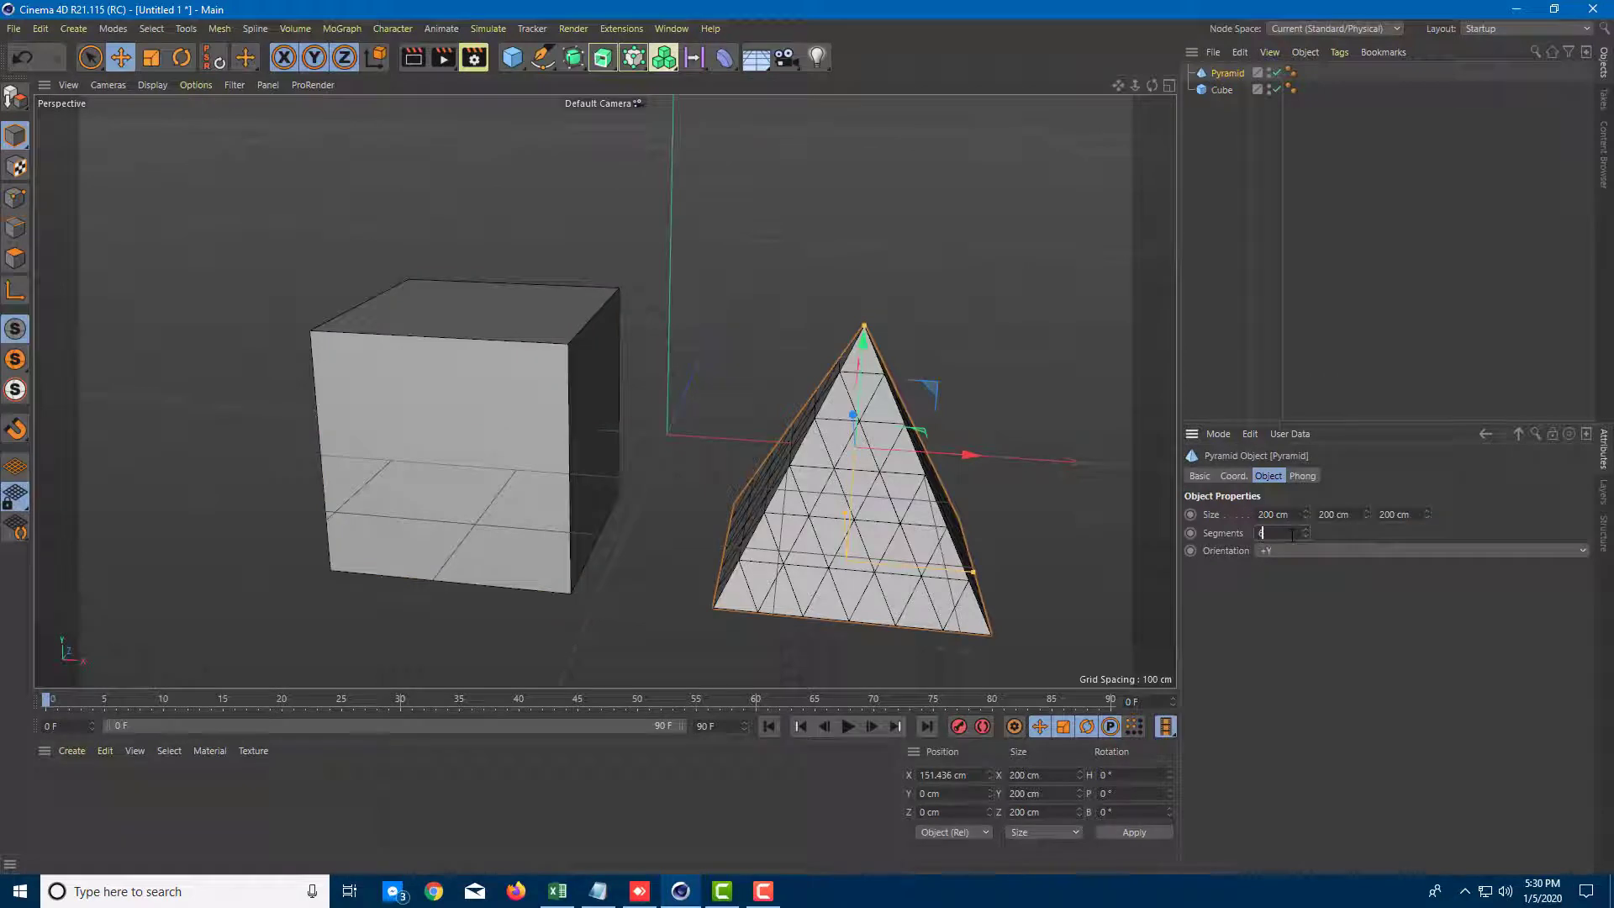
pyautogui.write('1')
pyautogui.press('Return')
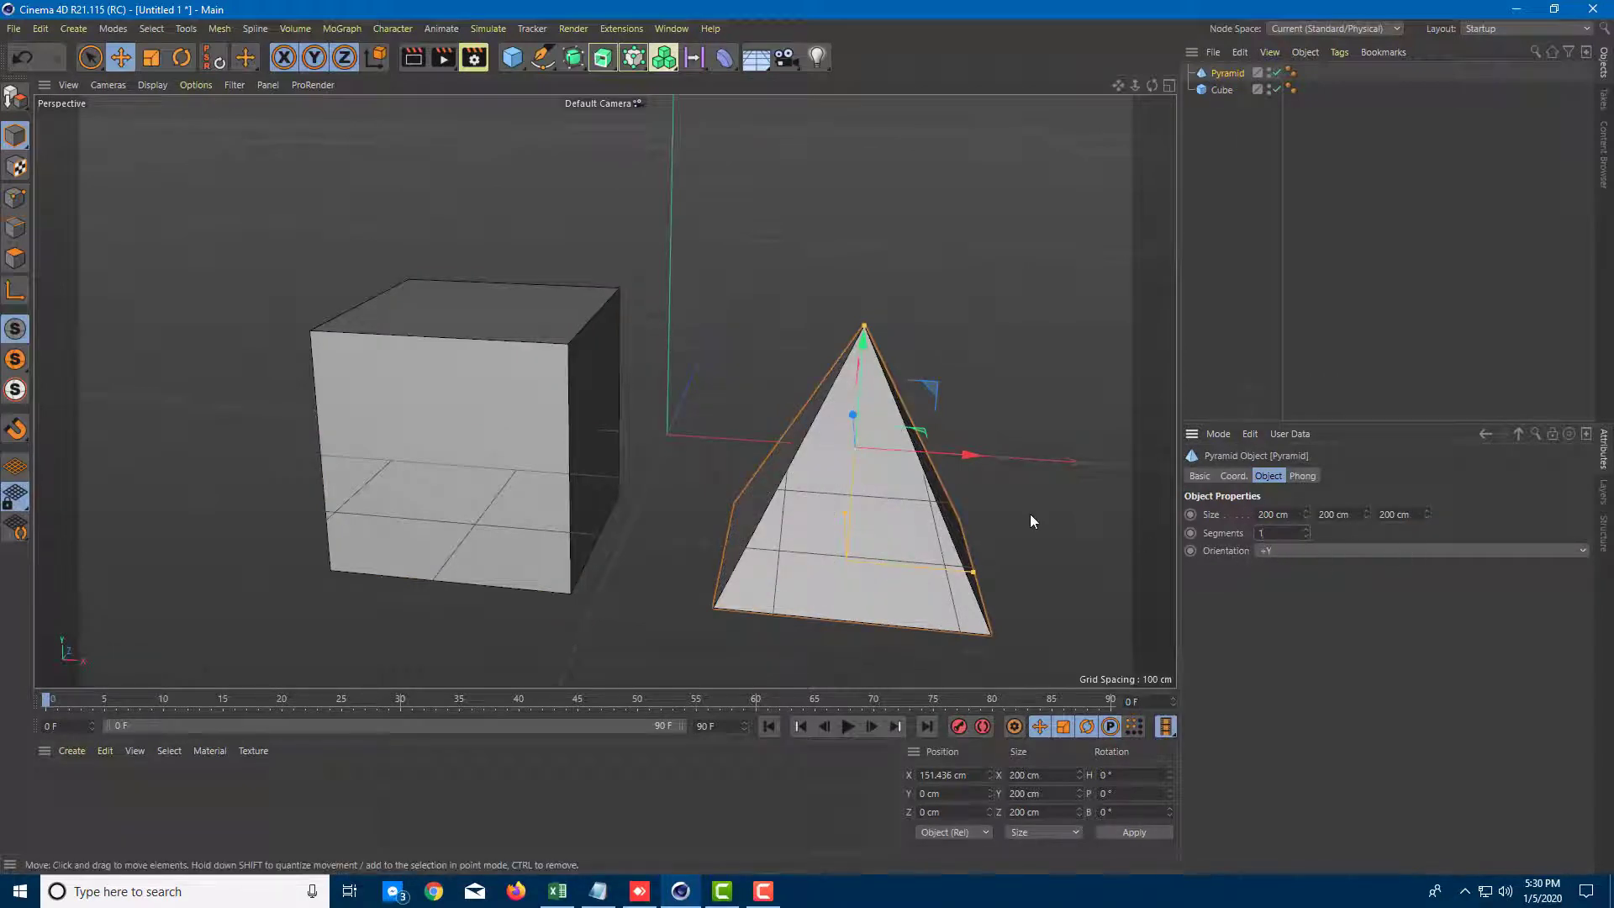
pyautogui.click(1029, 512)
pyautogui.keyDown('alt'); pyautogui.moveTo(1009, 533); pyautogui.dragTo(966, 533); pyautogui.keyUp('alt')
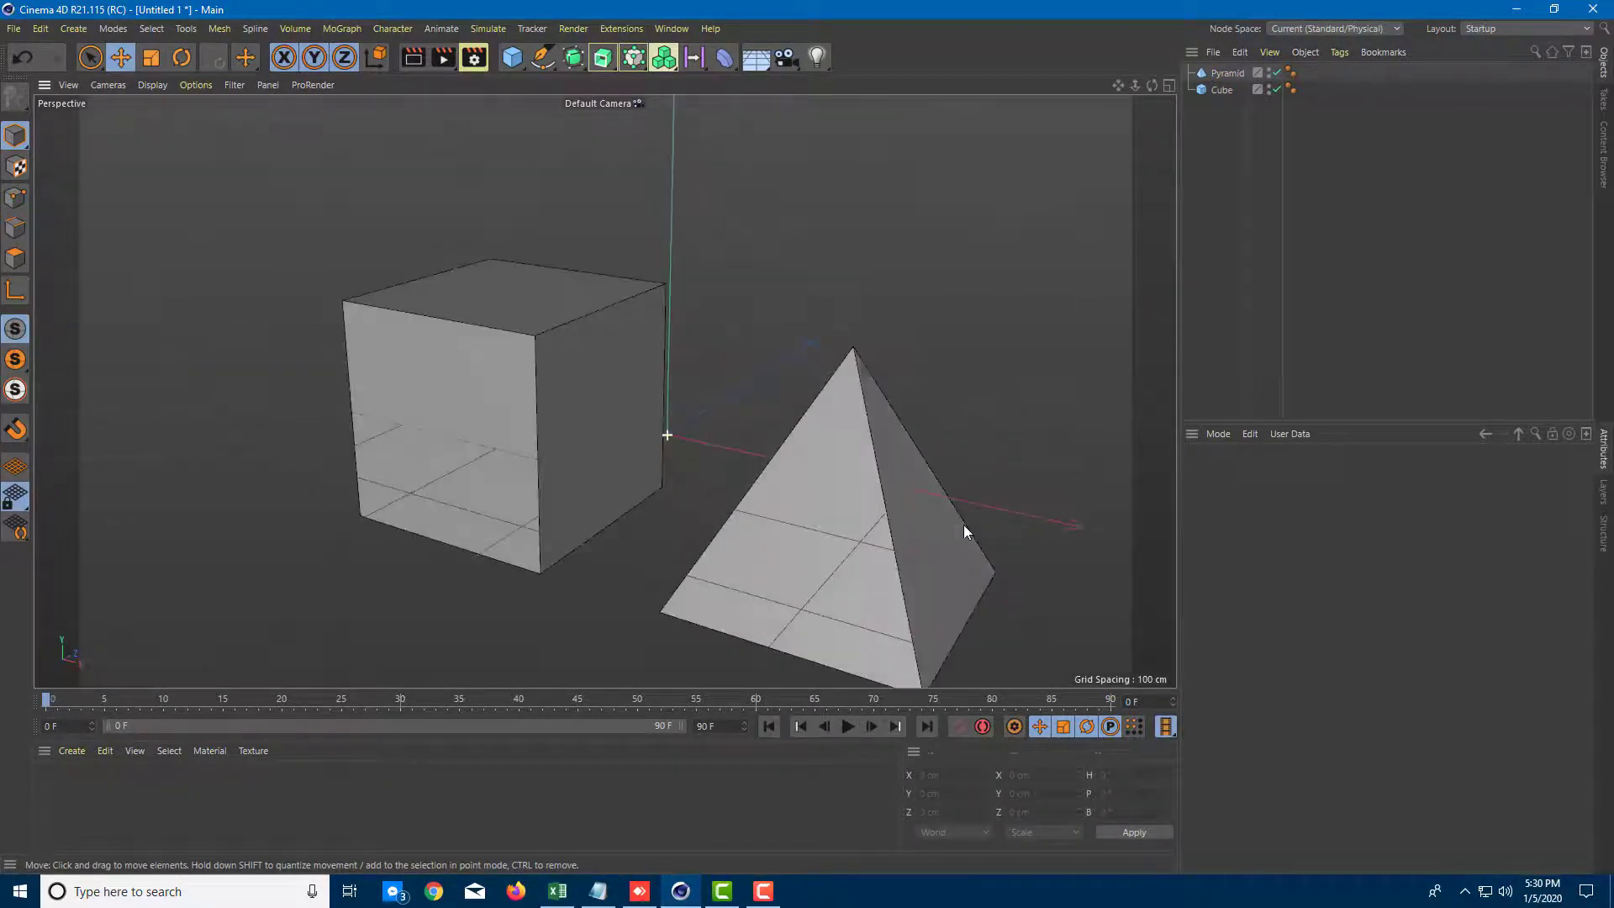
pyautogui.click(1224, 91)
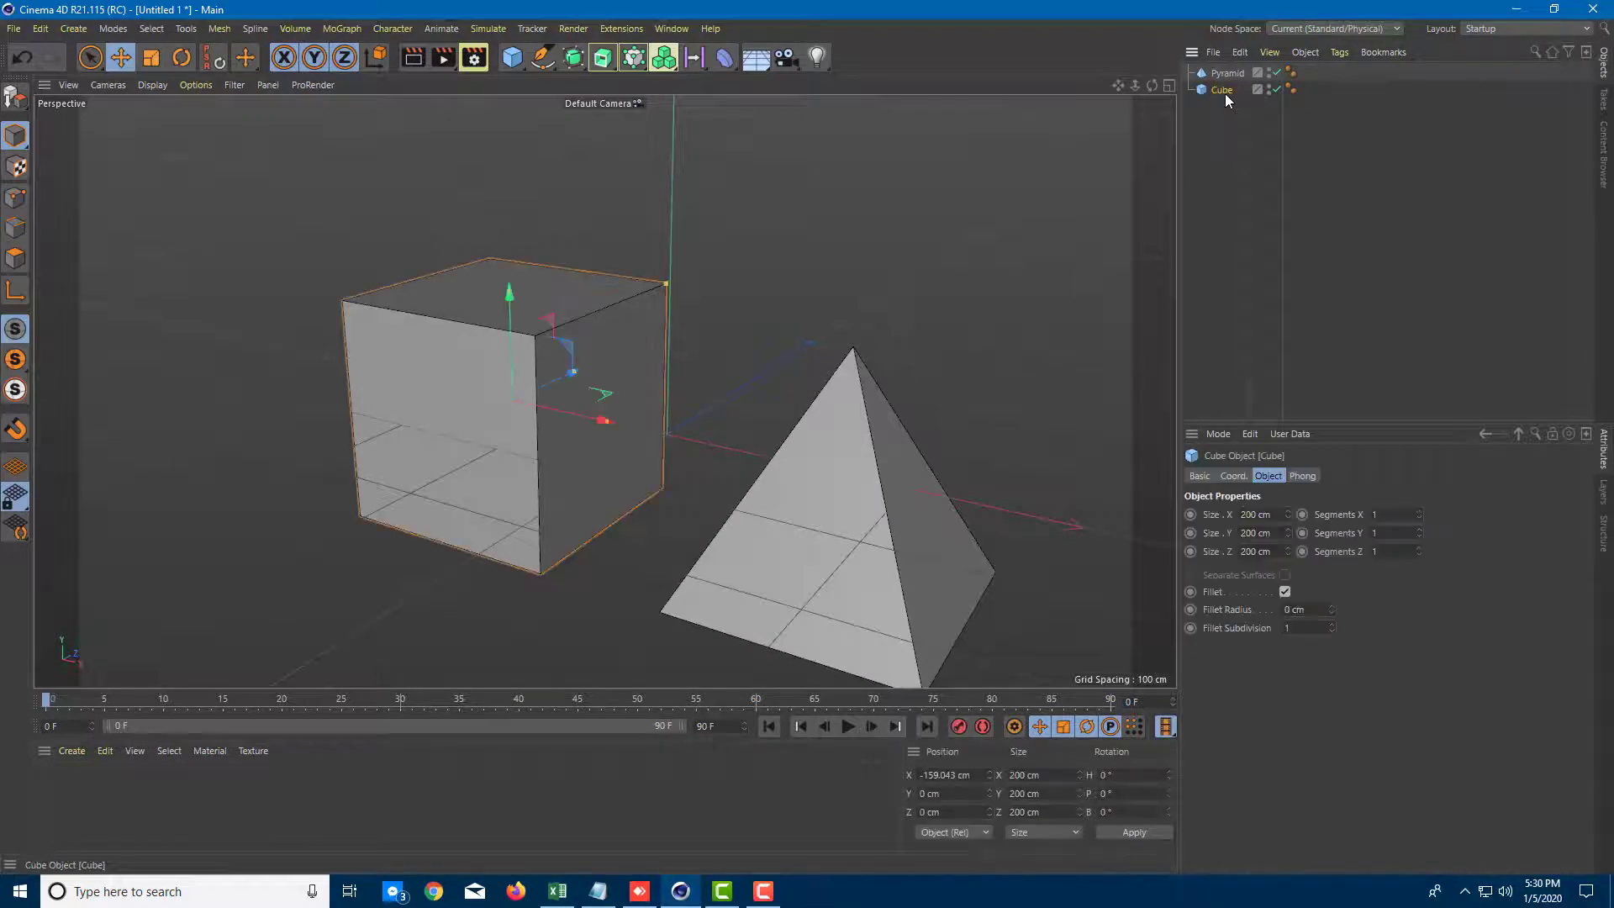
# Step: Make the pyramid and then the cube editable with the C shortcut
pyautogui.click(1243, 172)
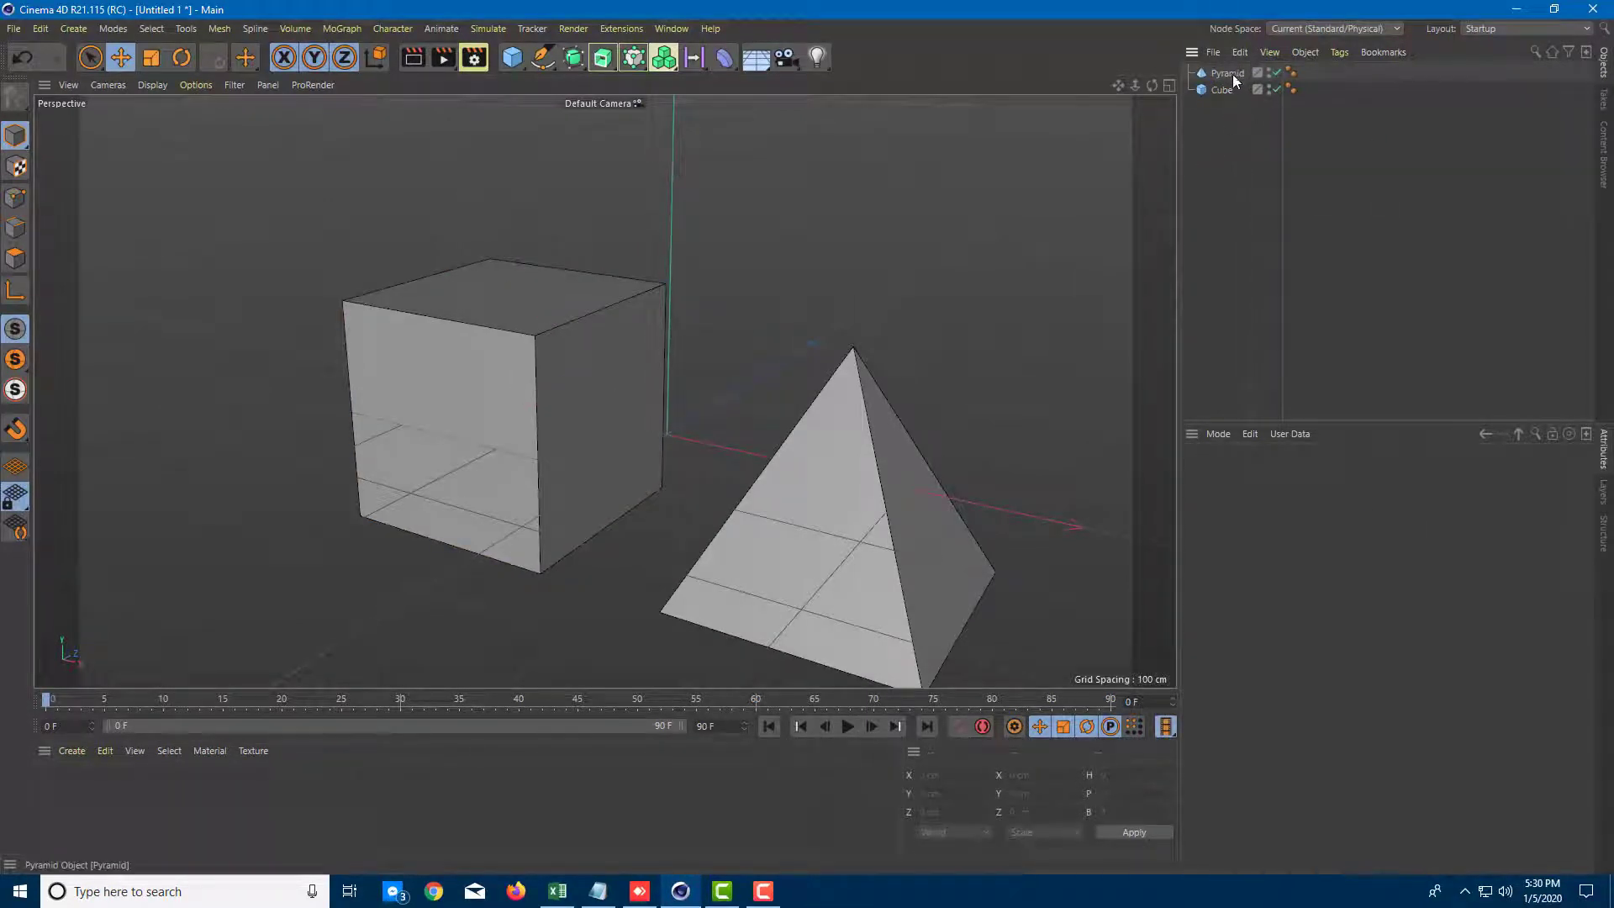
pyautogui.click(1233, 74)
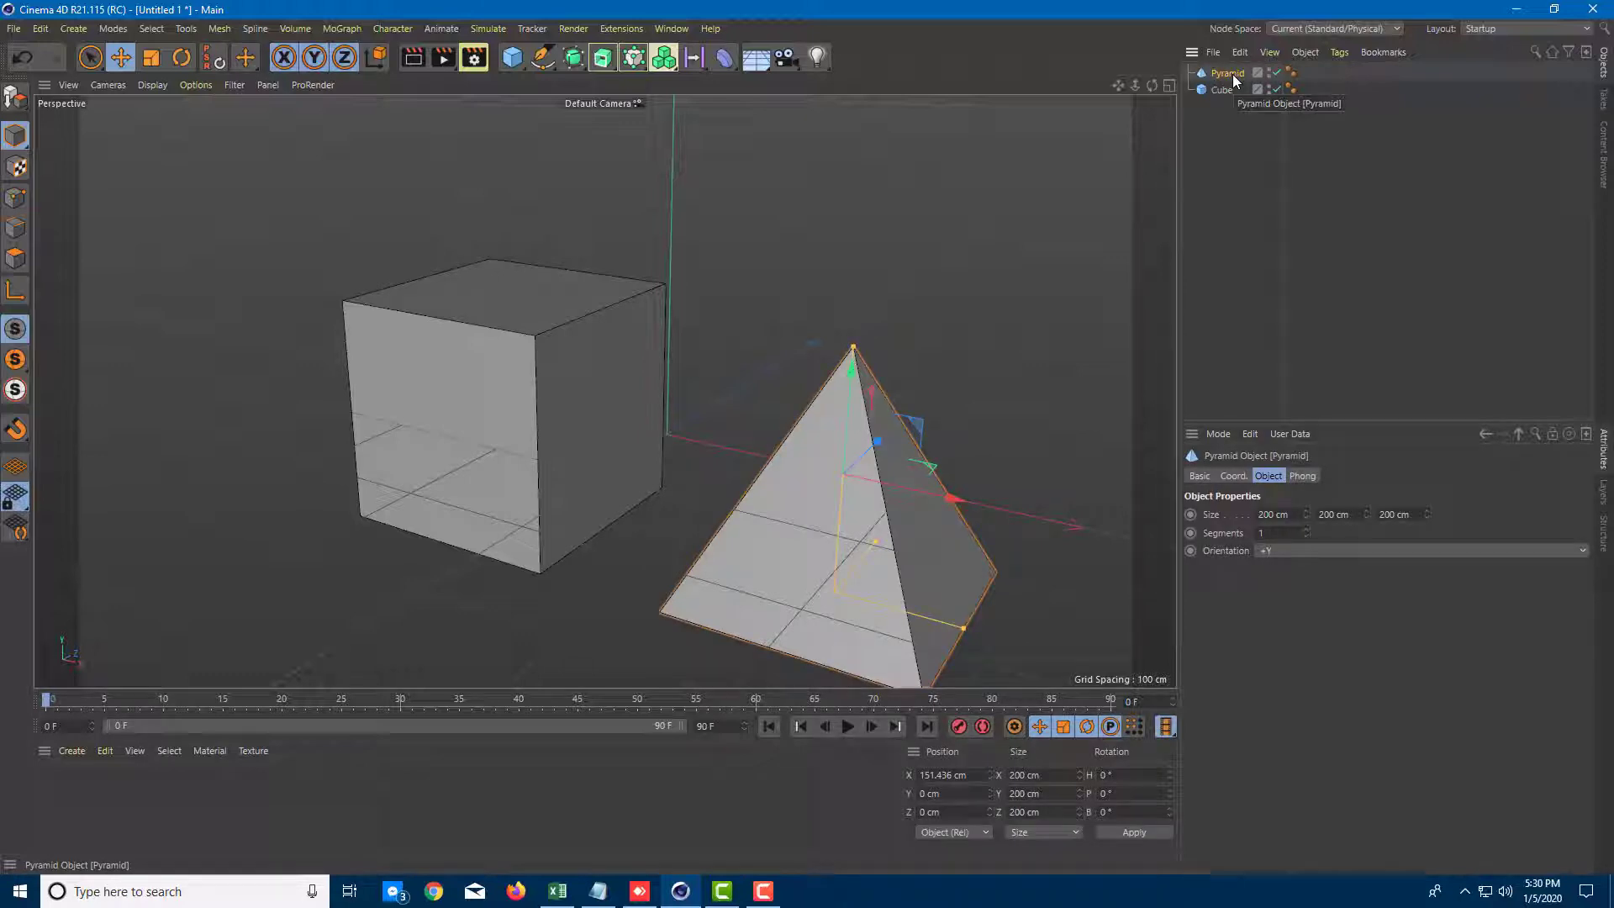
pyautogui.press('c')
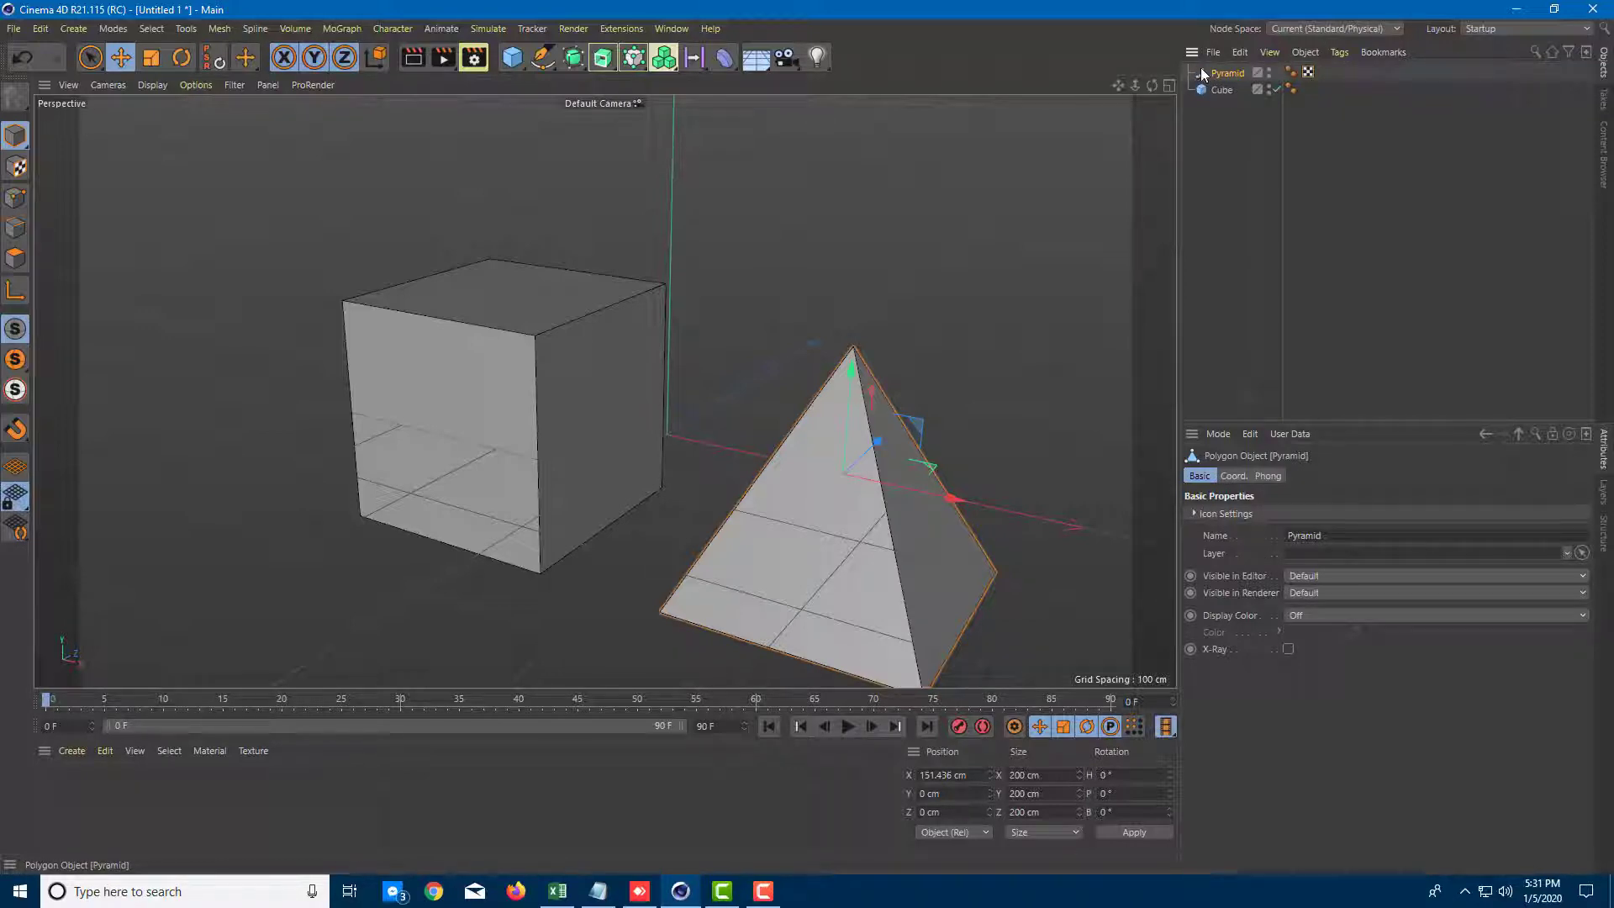
pyautogui.click(1220, 89)
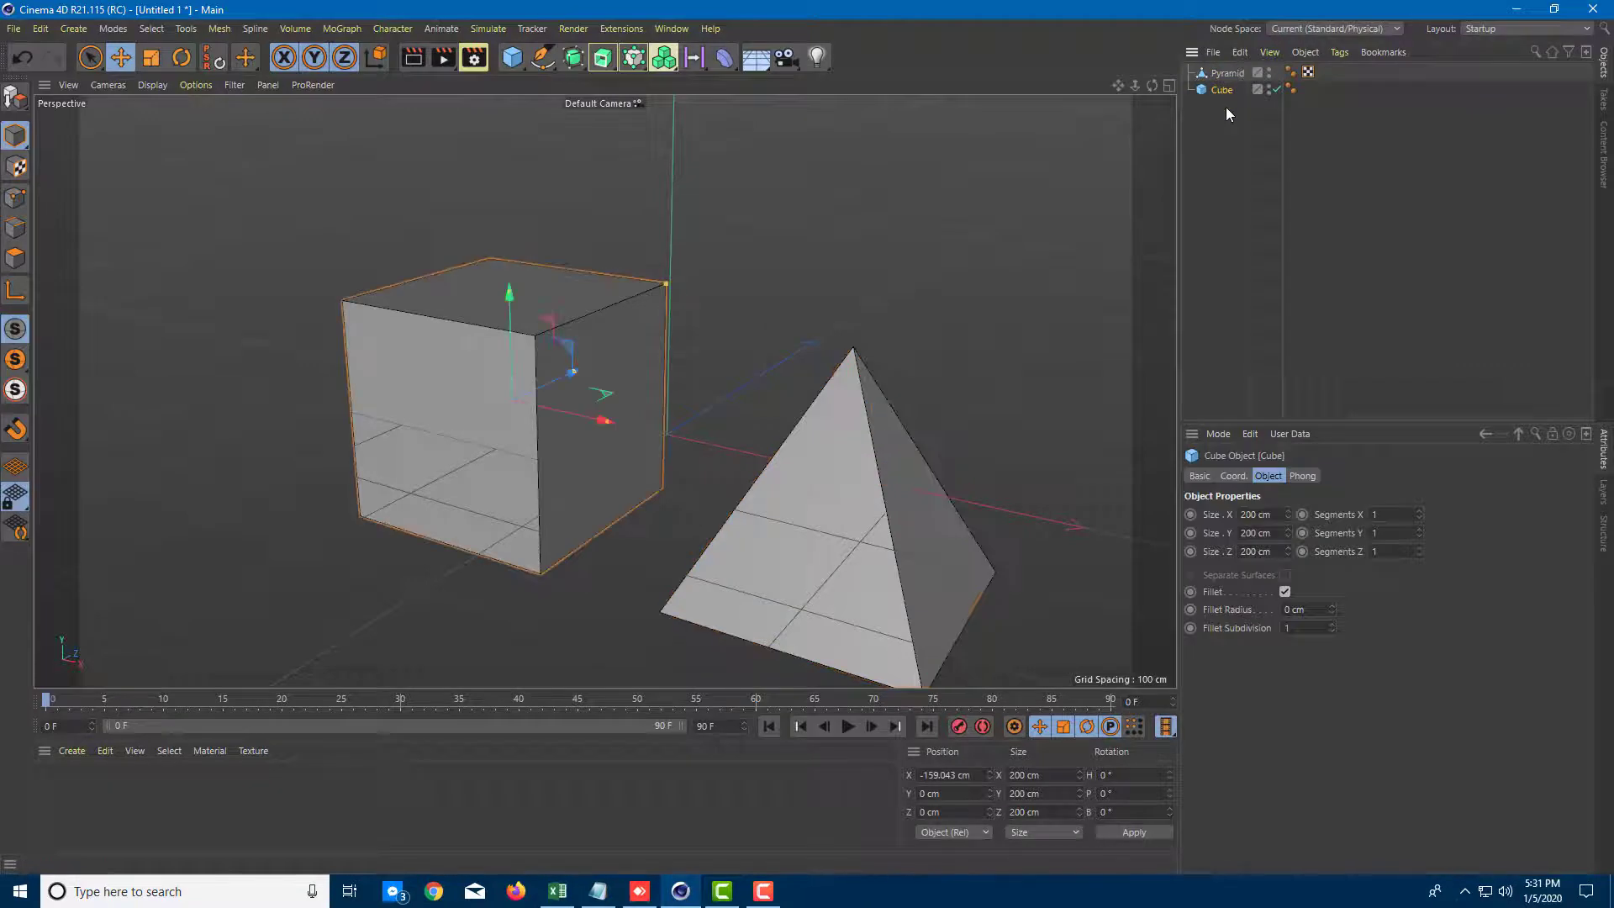
pyautogui.press('c')
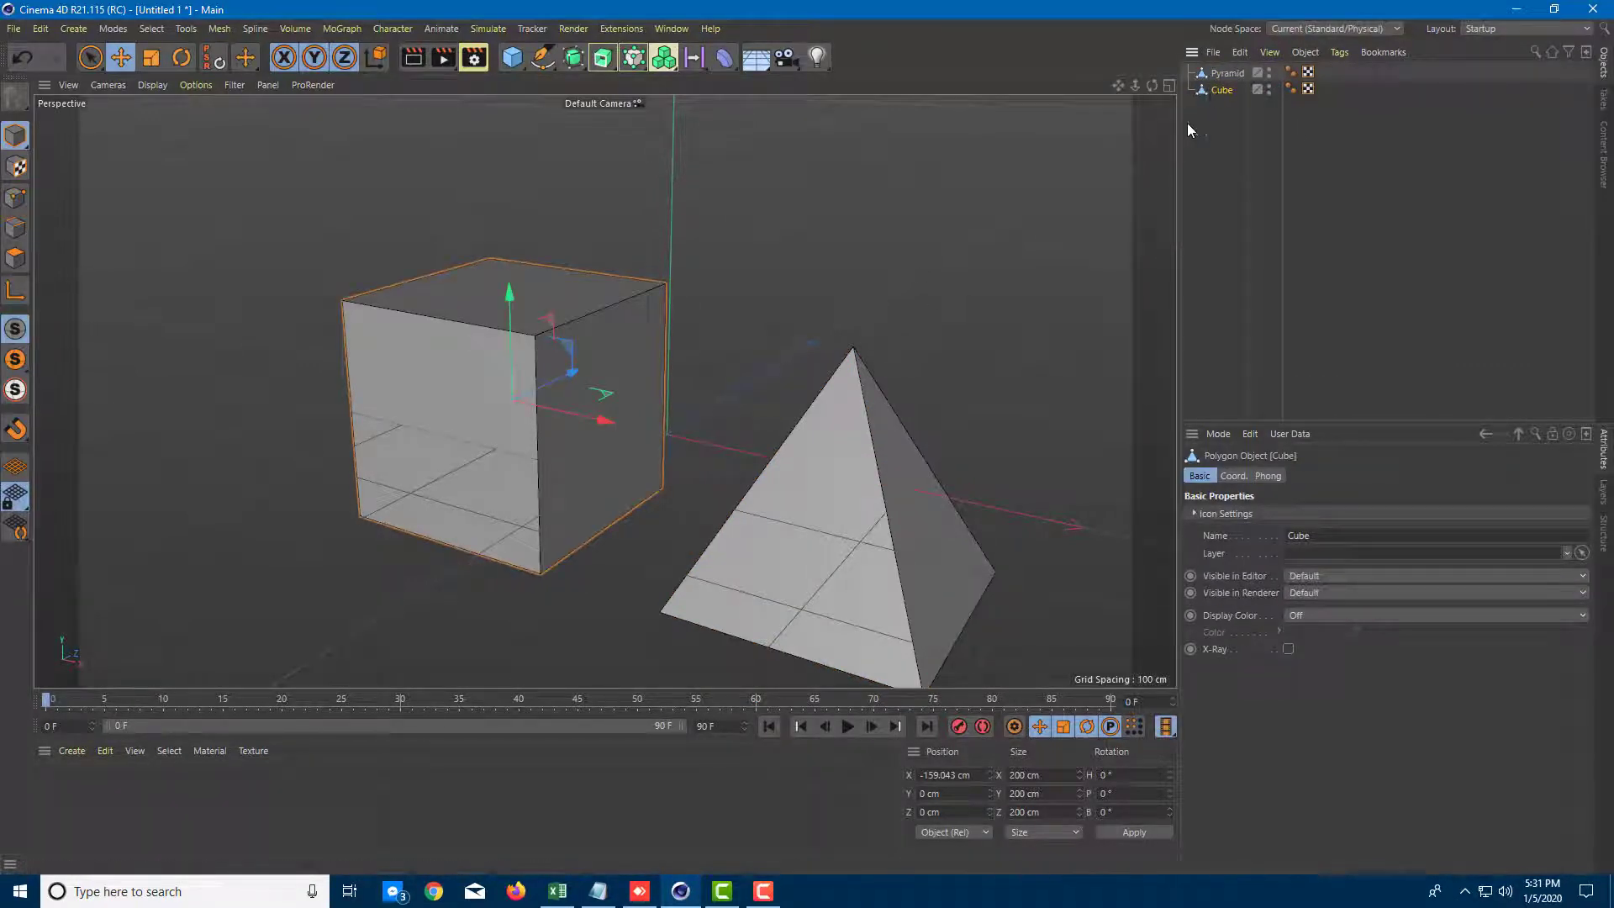
# Step: Nudge the cube left along X to about -182.09 cm and switch to Points mode
pyautogui.keyDown('alt'); pyautogui.moveTo(793, 275); pyautogui.dragTo(855, 329); pyautogui.keyUp('alt')
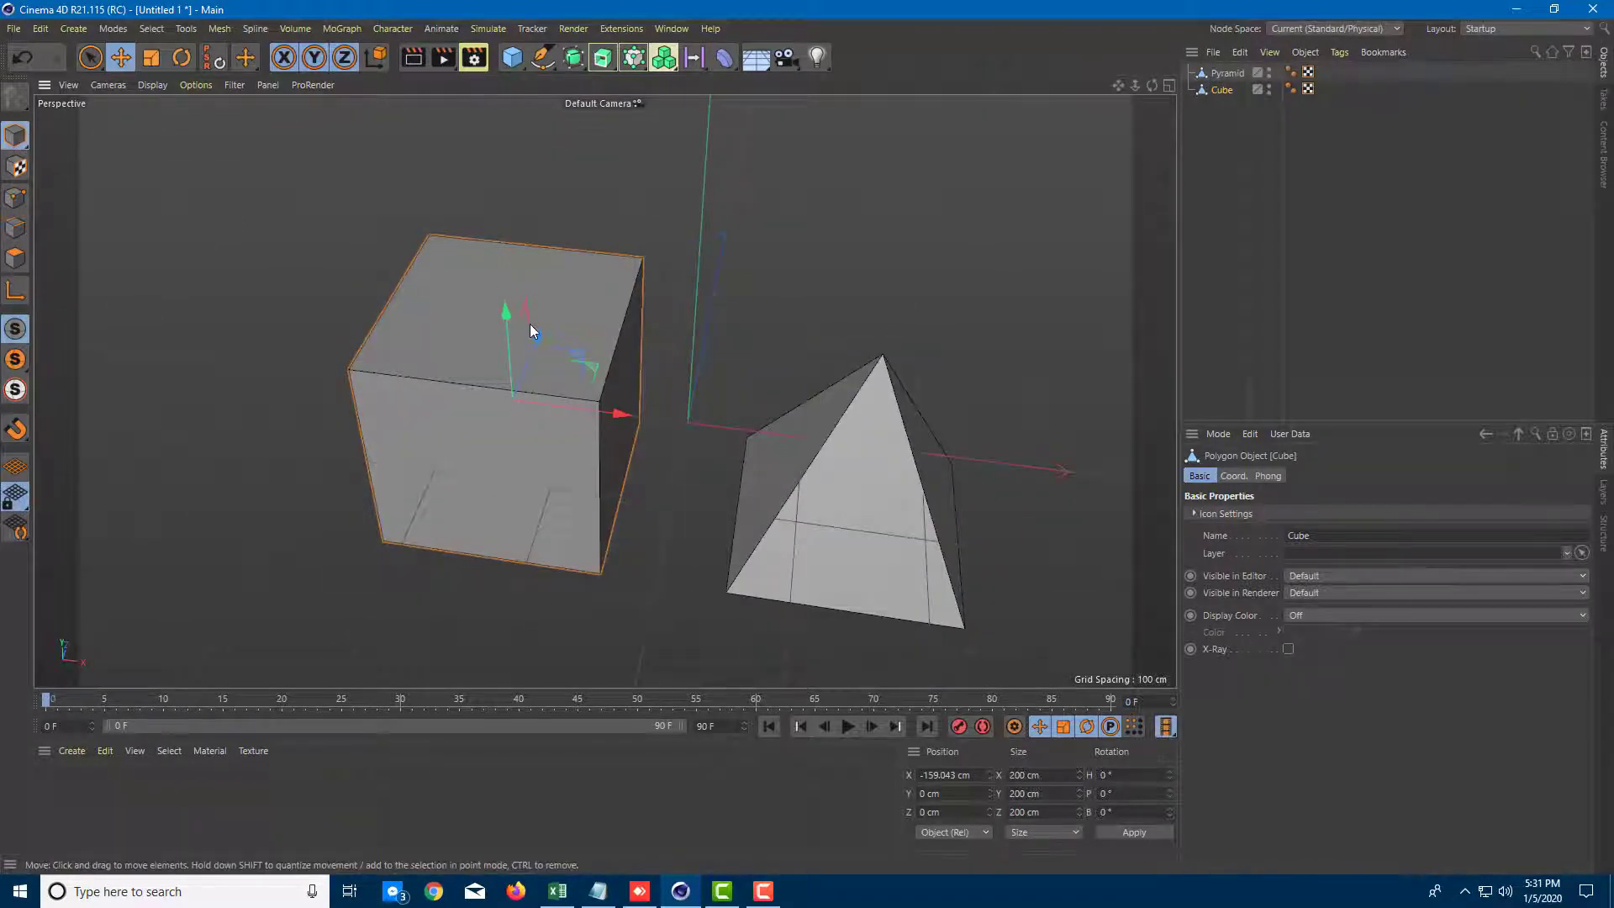
pyautogui.moveTo(570, 407); pyautogui.dragTo(543, 414)
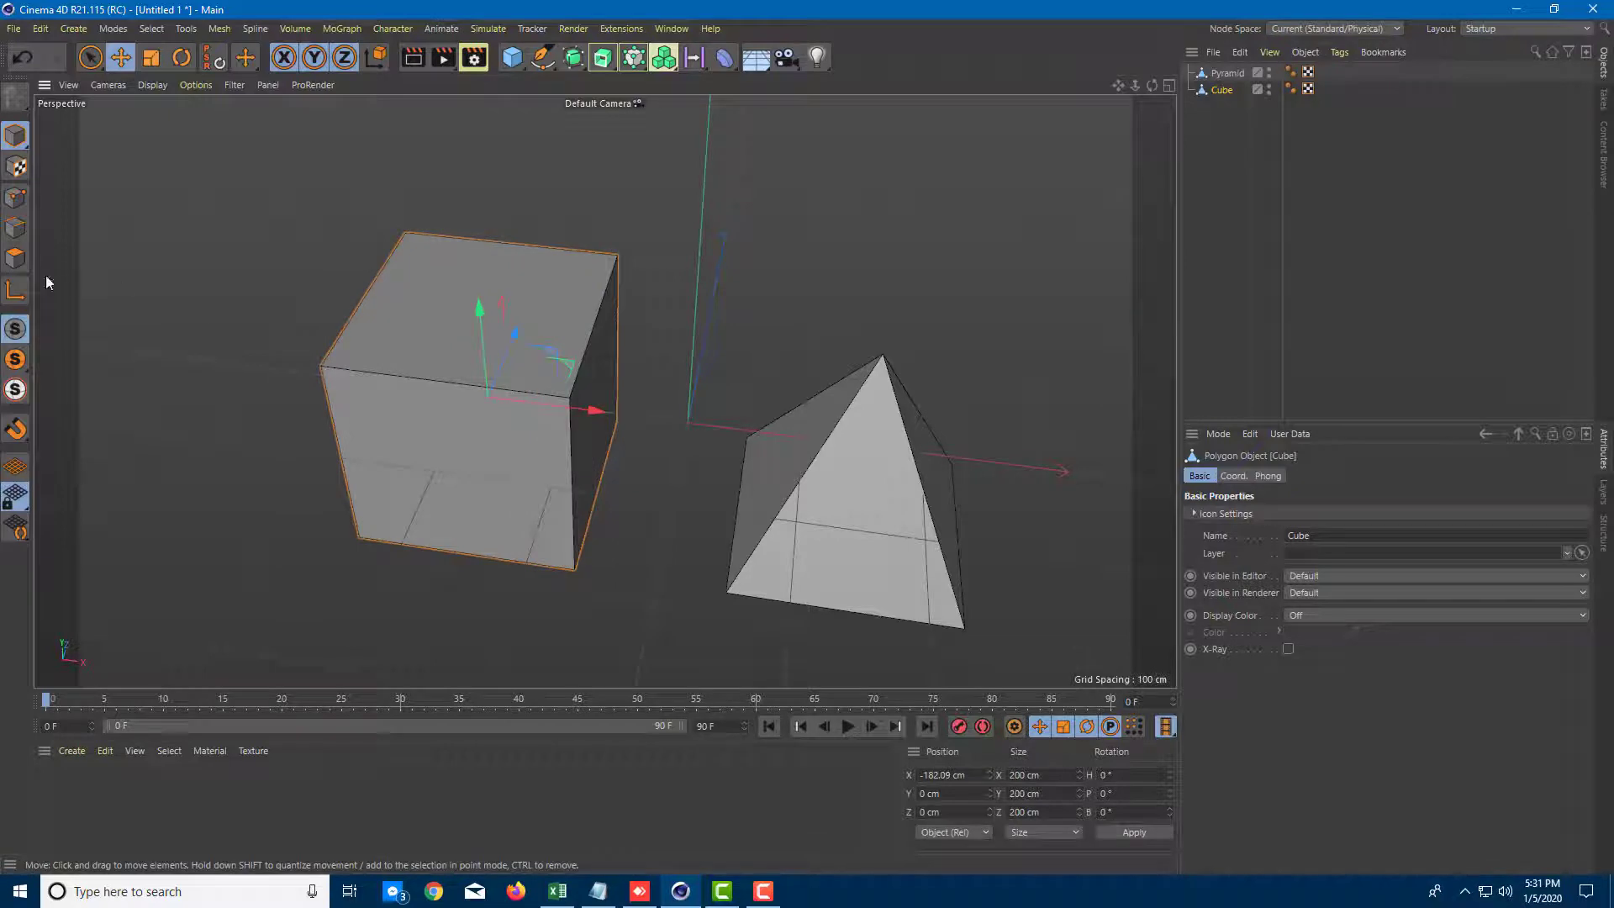
pyautogui.click(16, 198)
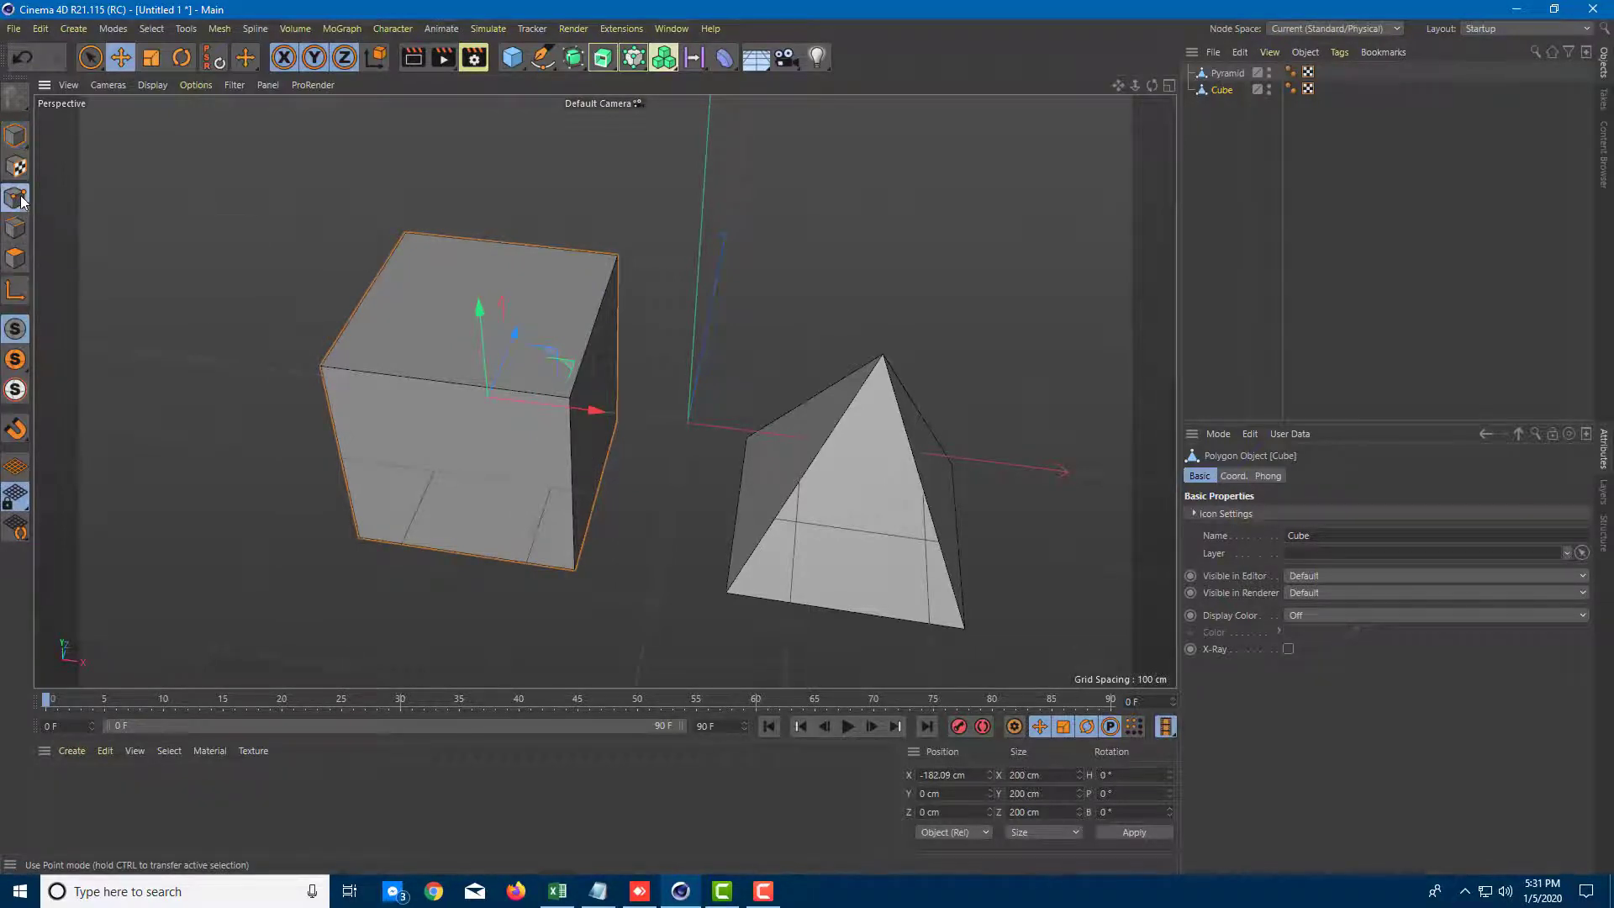
# Step: Drag a top cube corner to X 146.116, Y 161.943, Z -152.215 cm and show four views
pyautogui.click(571, 397)
pyautogui.keyDown('alt'); pyautogui.moveTo(690, 352); pyautogui.dragTo(565, 326); pyautogui.keyUp('alt')
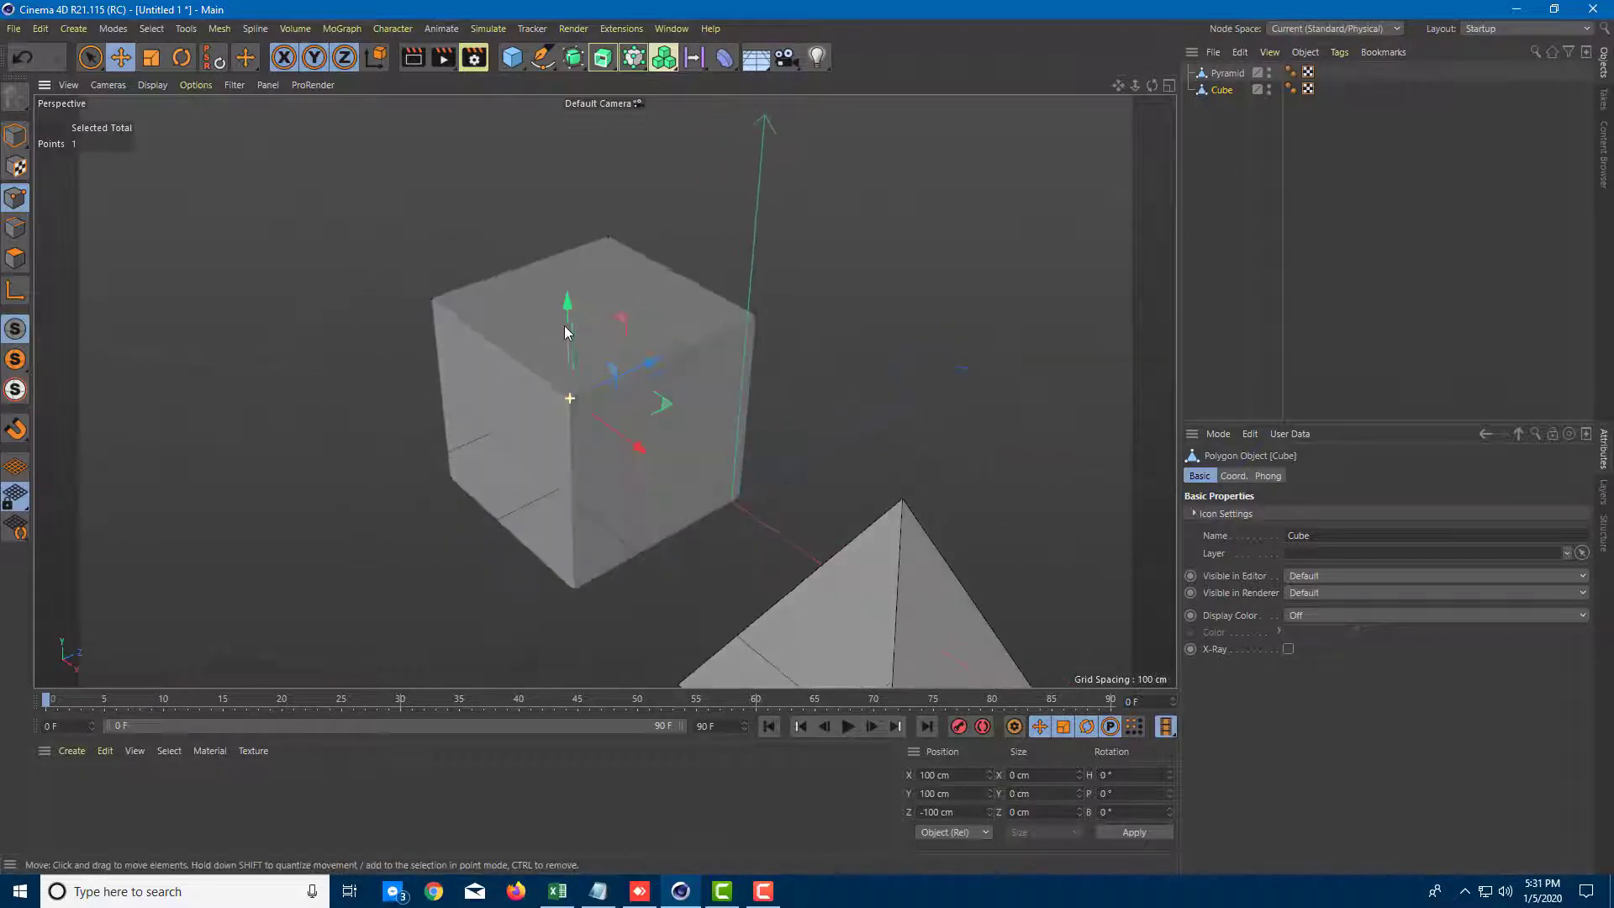
pyautogui.moveTo(632, 446)
pyautogui.mouseDown()
pyautogui.moveTo(548, 401)
pyautogui.moveTo(655, 481)
pyautogui.moveTo(608, 465)
pyautogui.mouseUp()
pyautogui.keyDown('alt'); pyautogui.moveTo(711, 434); pyautogui.dragTo(615, 417); pyautogui.keyUp('alt')
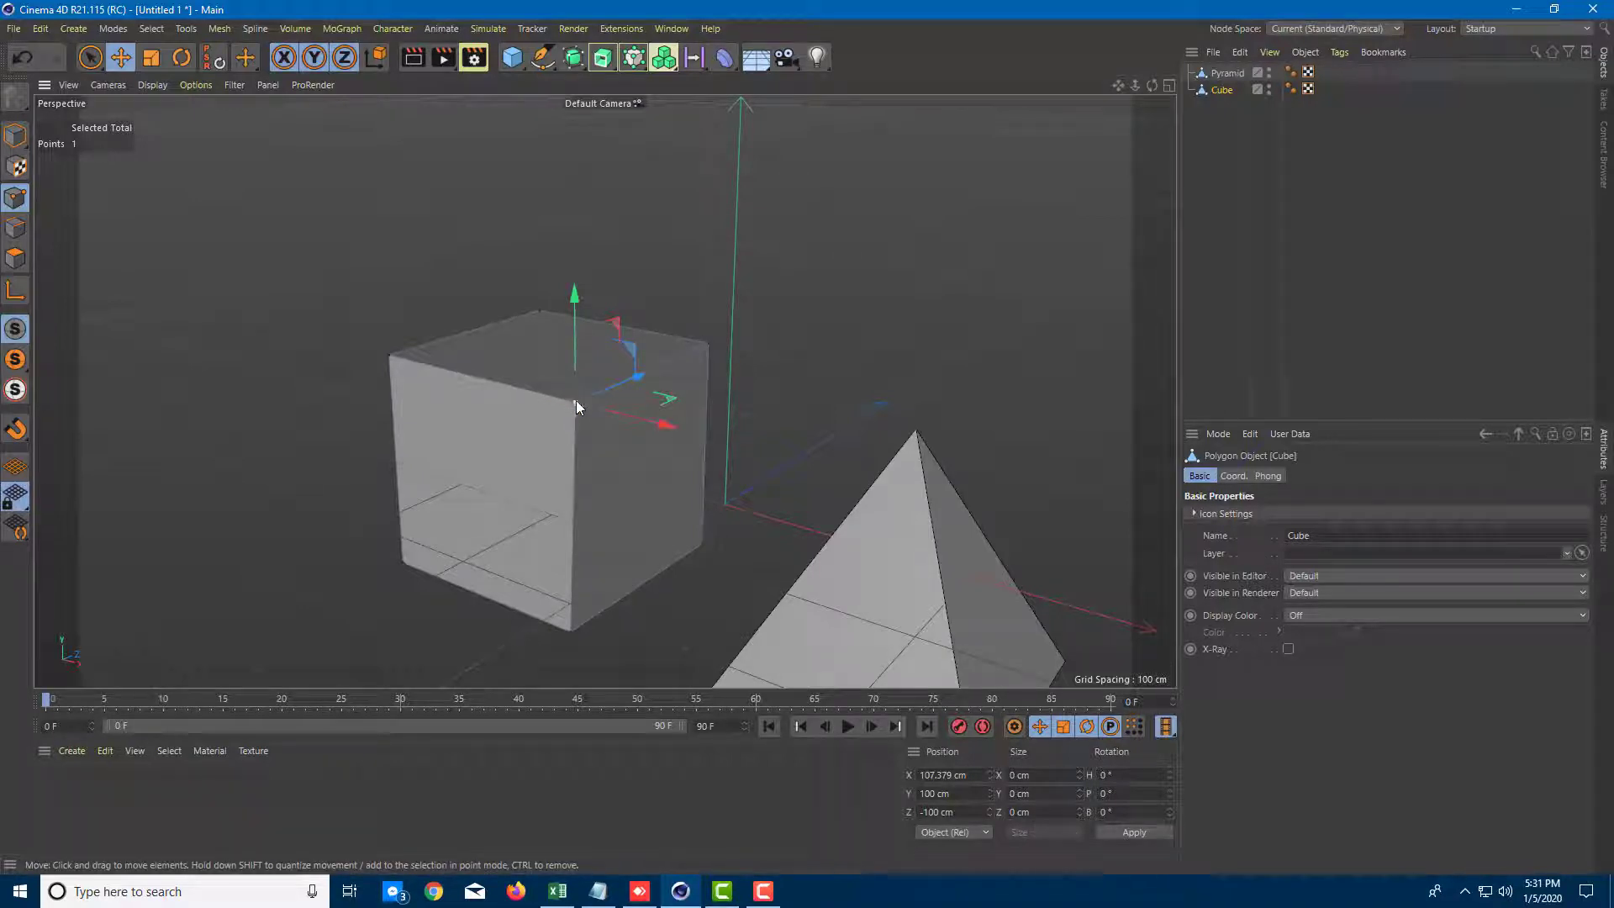
pyautogui.moveTo(577, 401); pyautogui.dragTo(534, 324)
pyautogui.keyDown('alt'); pyautogui.moveTo(515, 407); pyautogui.dragTo(595, 384); pyautogui.keyUp('alt')
pyautogui.moveTo(531, 321); pyautogui.dragTo(608, 417)
pyautogui.moveTo(652, 382); pyautogui.dragTo(676, 368)
pyautogui.moveTo(633, 295); pyautogui.dragTo(645, 394)
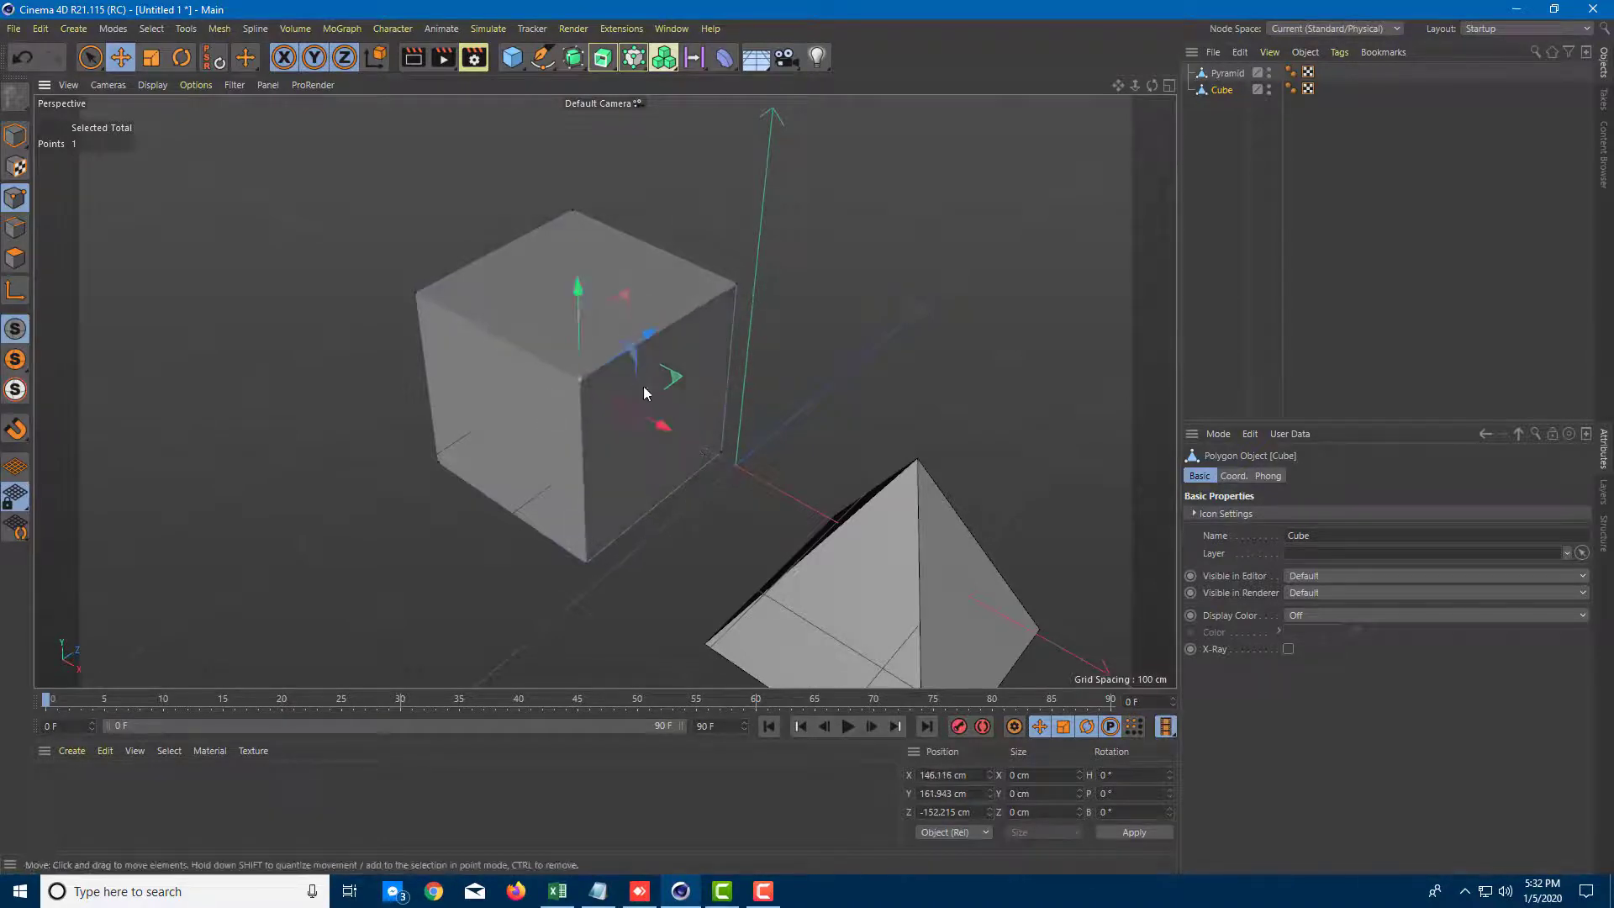
pyautogui.middleClick(834, 264)
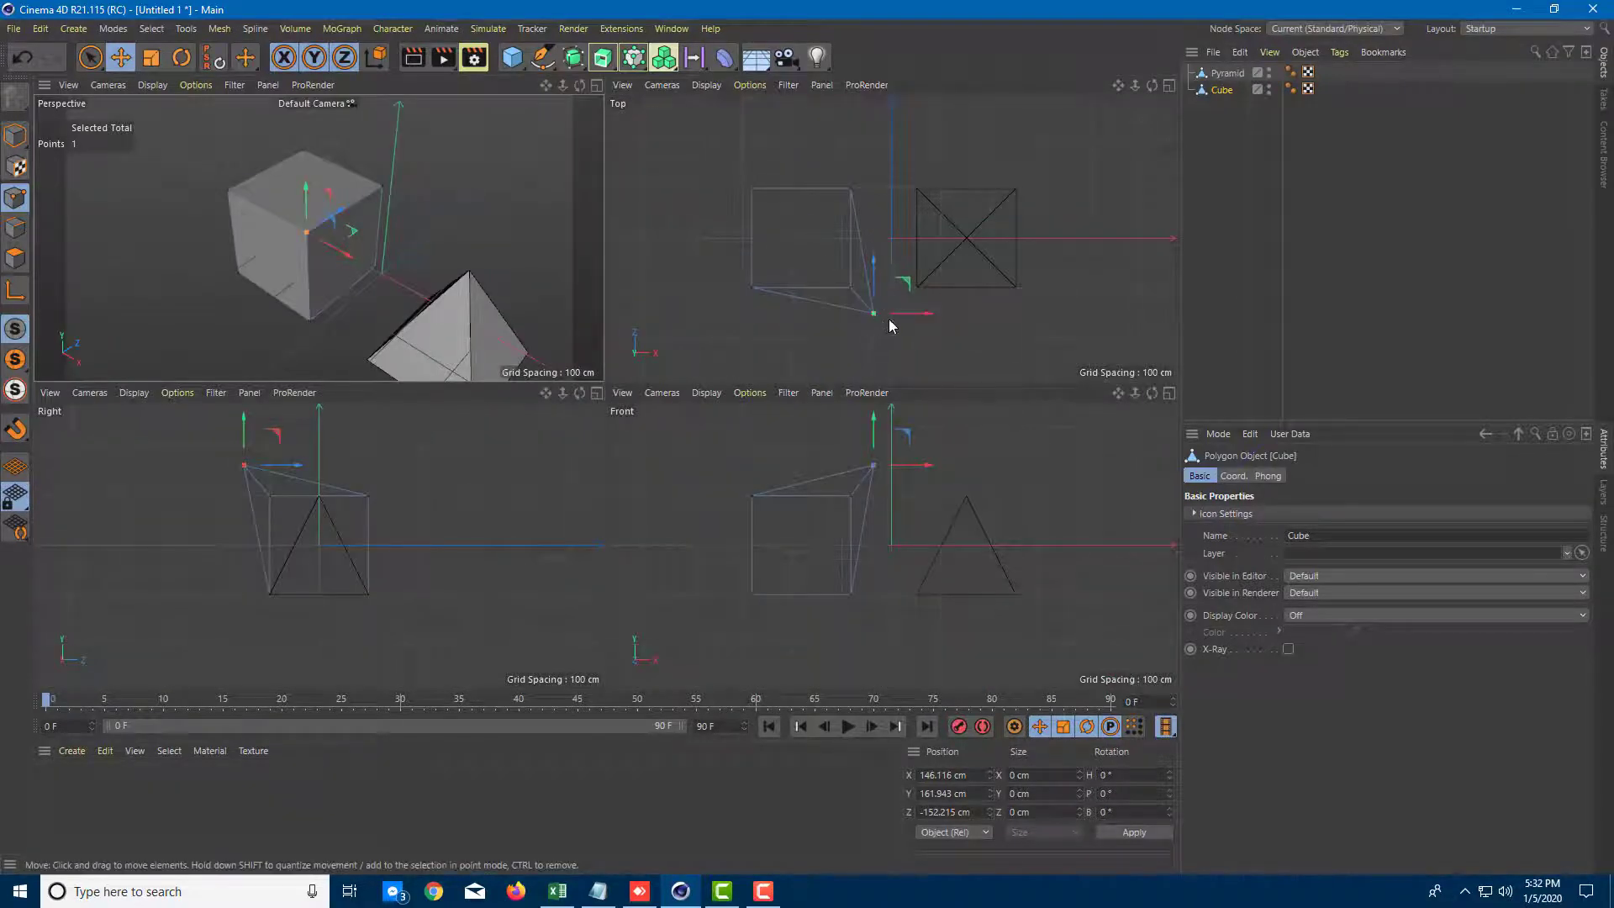
# Step: Move the corner point back to X 90.681, Y 102.474, Z -99.576 cm using the top and side views
pyautogui.moveTo(907, 316); pyautogui.dragTo(851, 240)
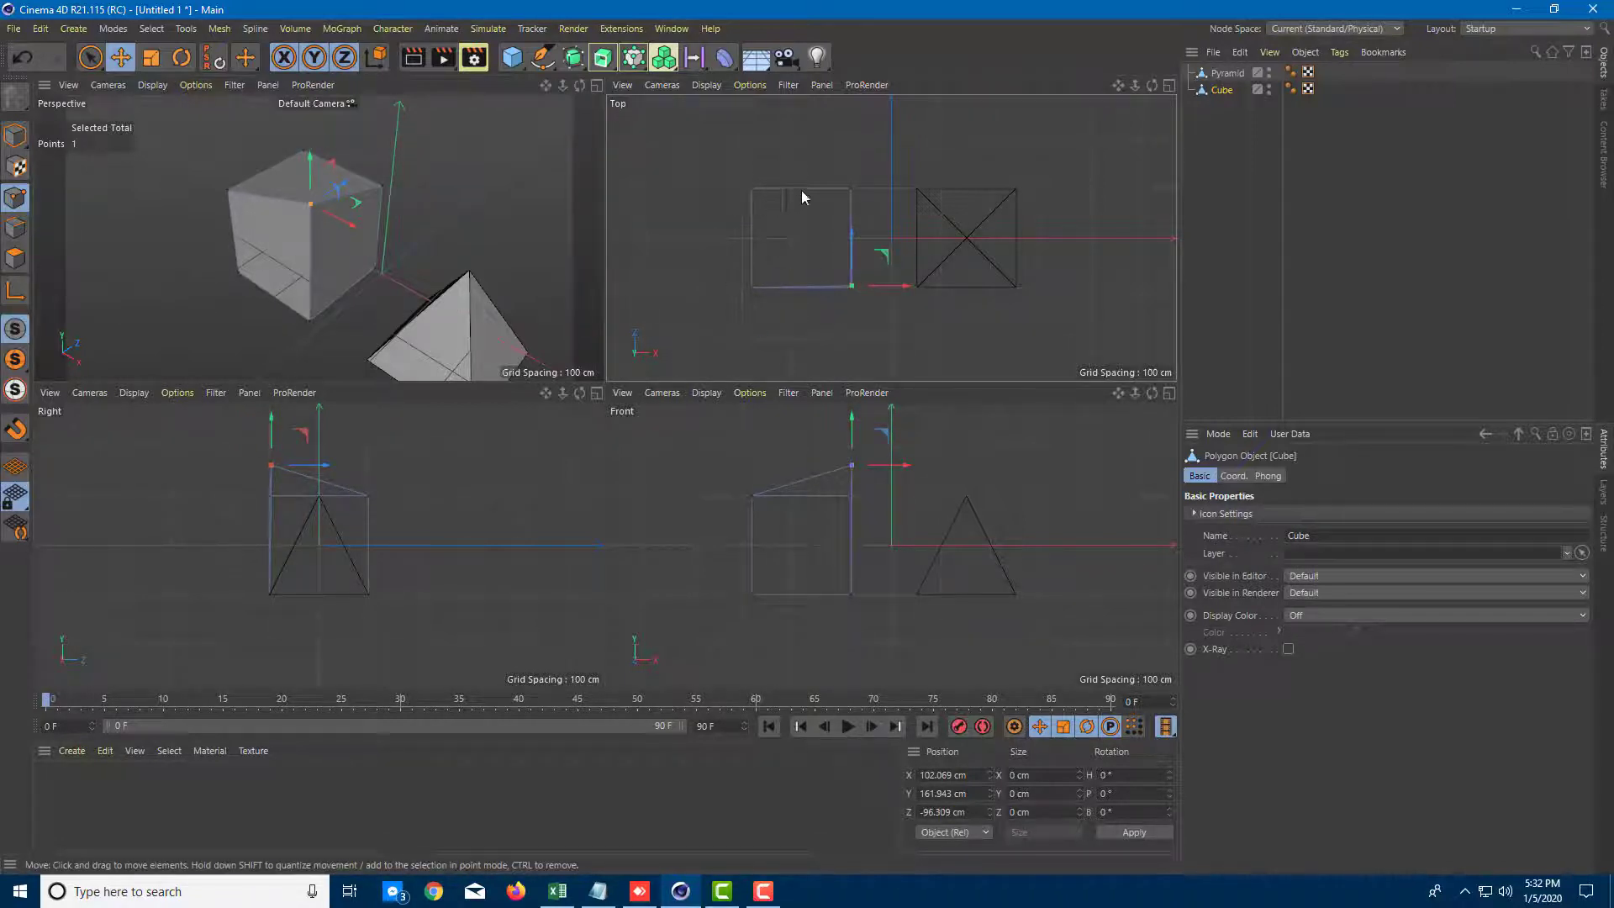
pyautogui.moveTo(272, 421); pyautogui.dragTo(271, 447)
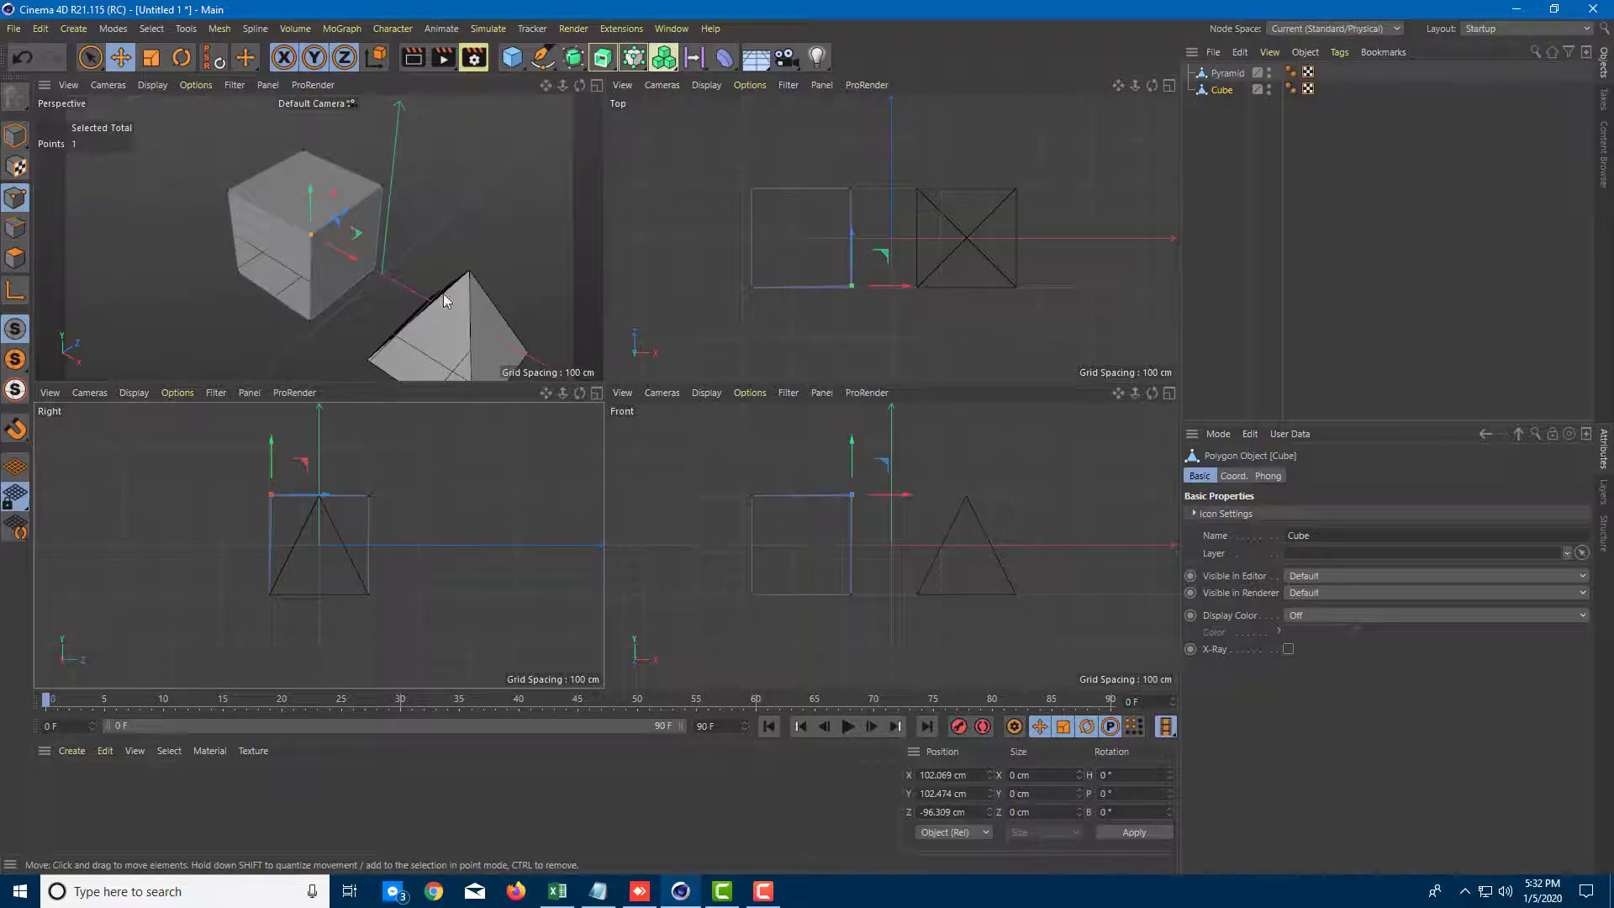
pyautogui.rightClick(760, 260)
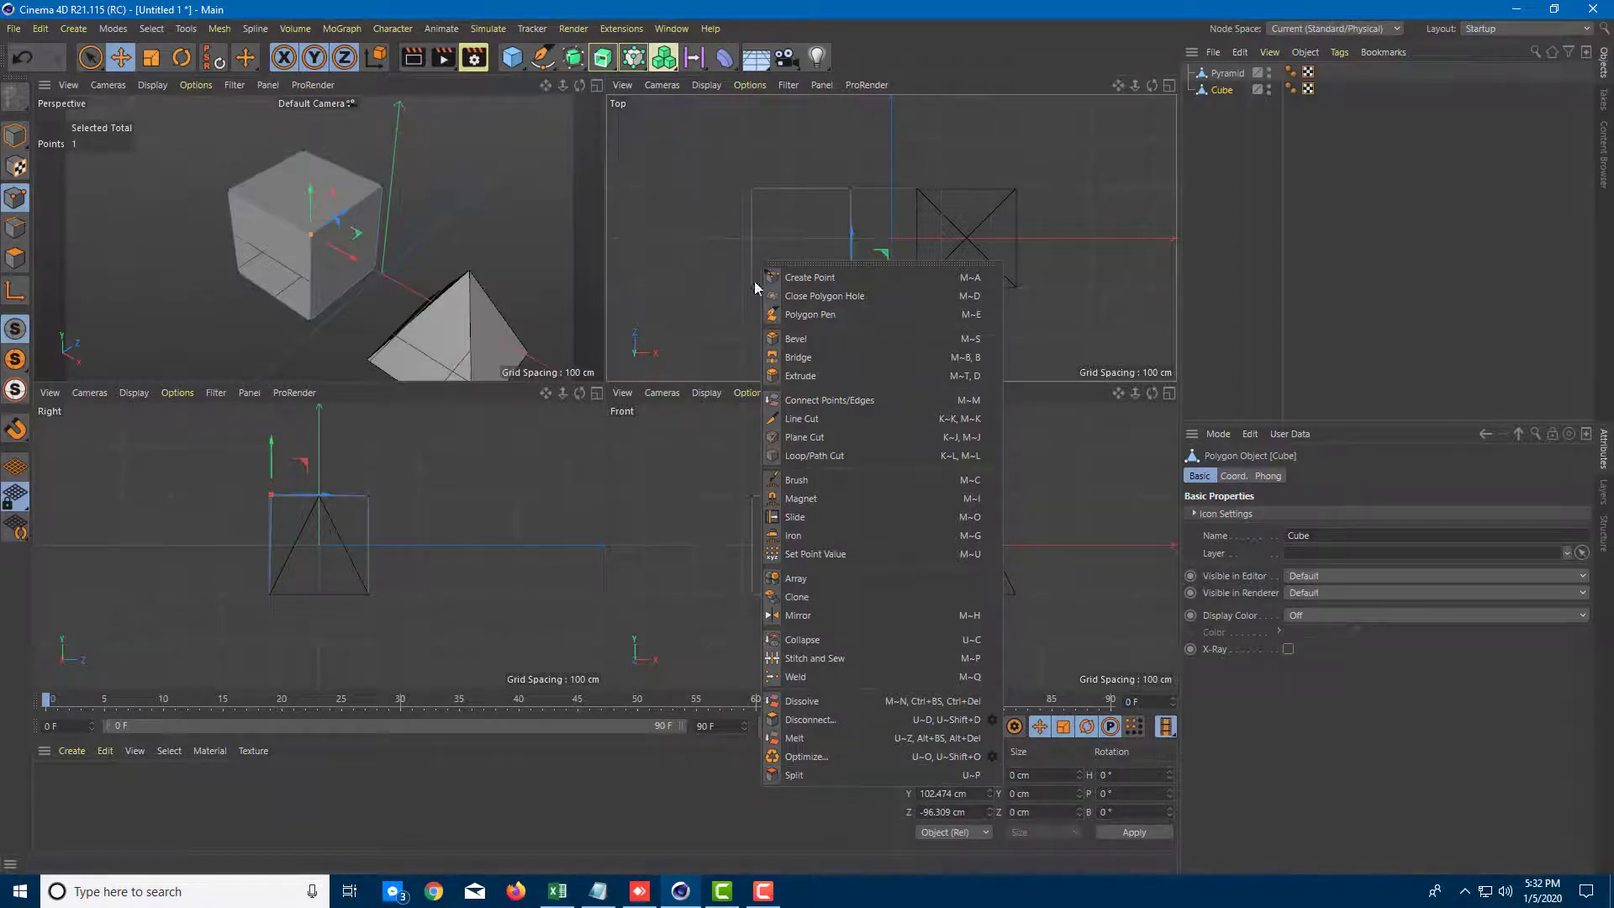
pyautogui.click(703, 217)
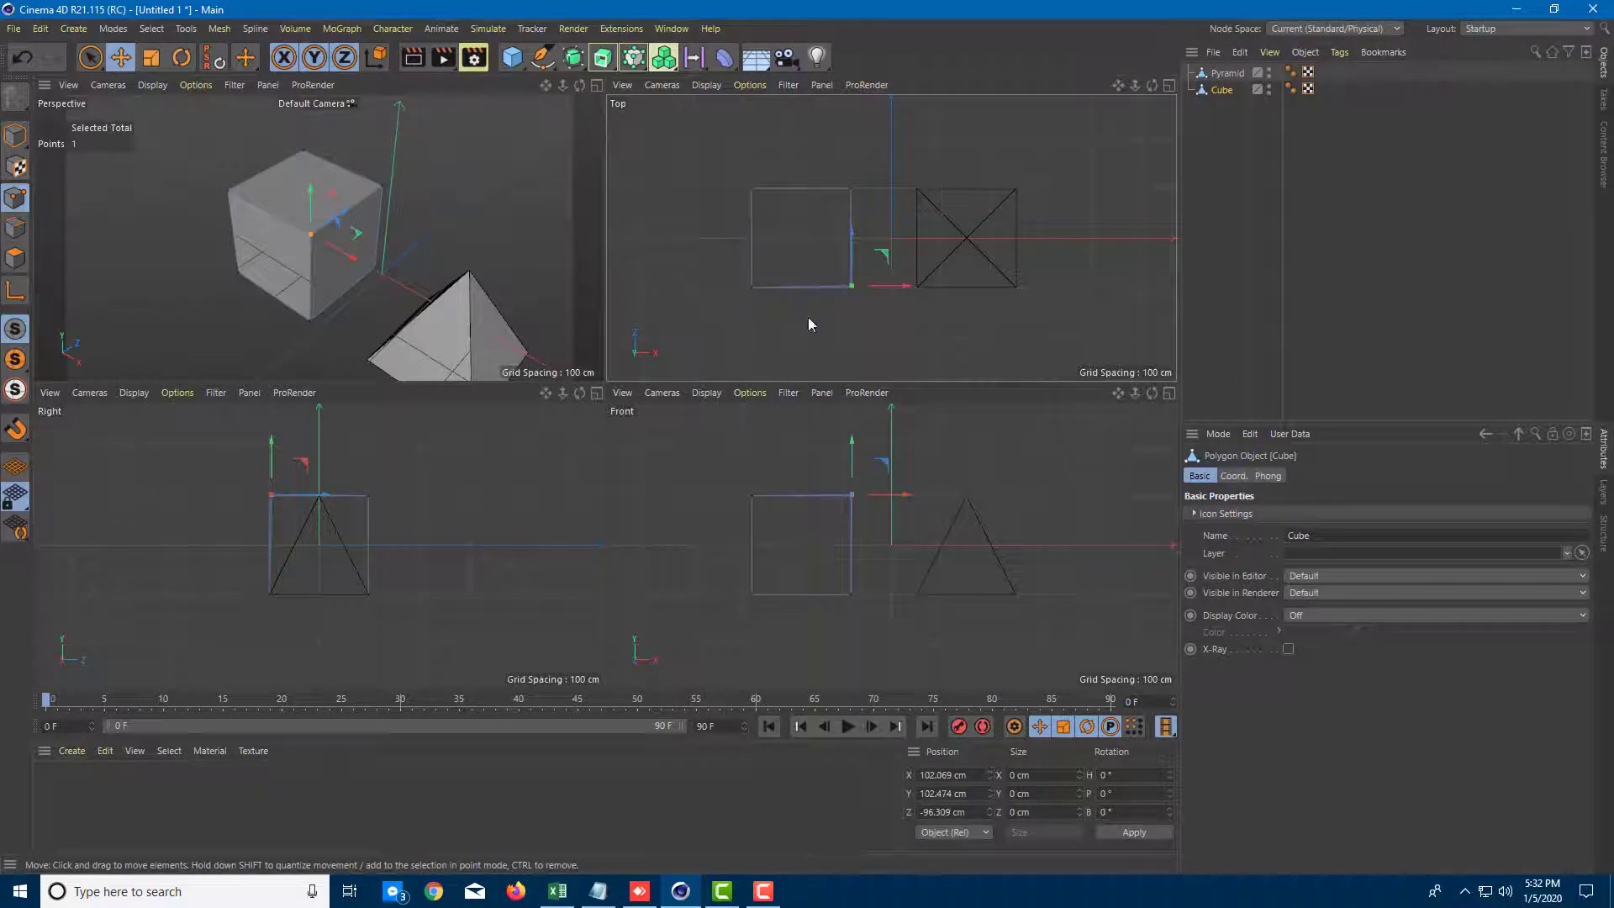
pyautogui.moveTo(886, 289); pyautogui.dragTo(886, 294)
# Step: Adjust the point along Z in the top view and check it in the front and side views
pyautogui.middleClick(861, 261)
pyautogui.moveTo(516, 416)
pyautogui.mouseDown()
pyautogui.moveTo(521, 370)
pyautogui.moveTo(525, 405)
pyautogui.mouseUp()
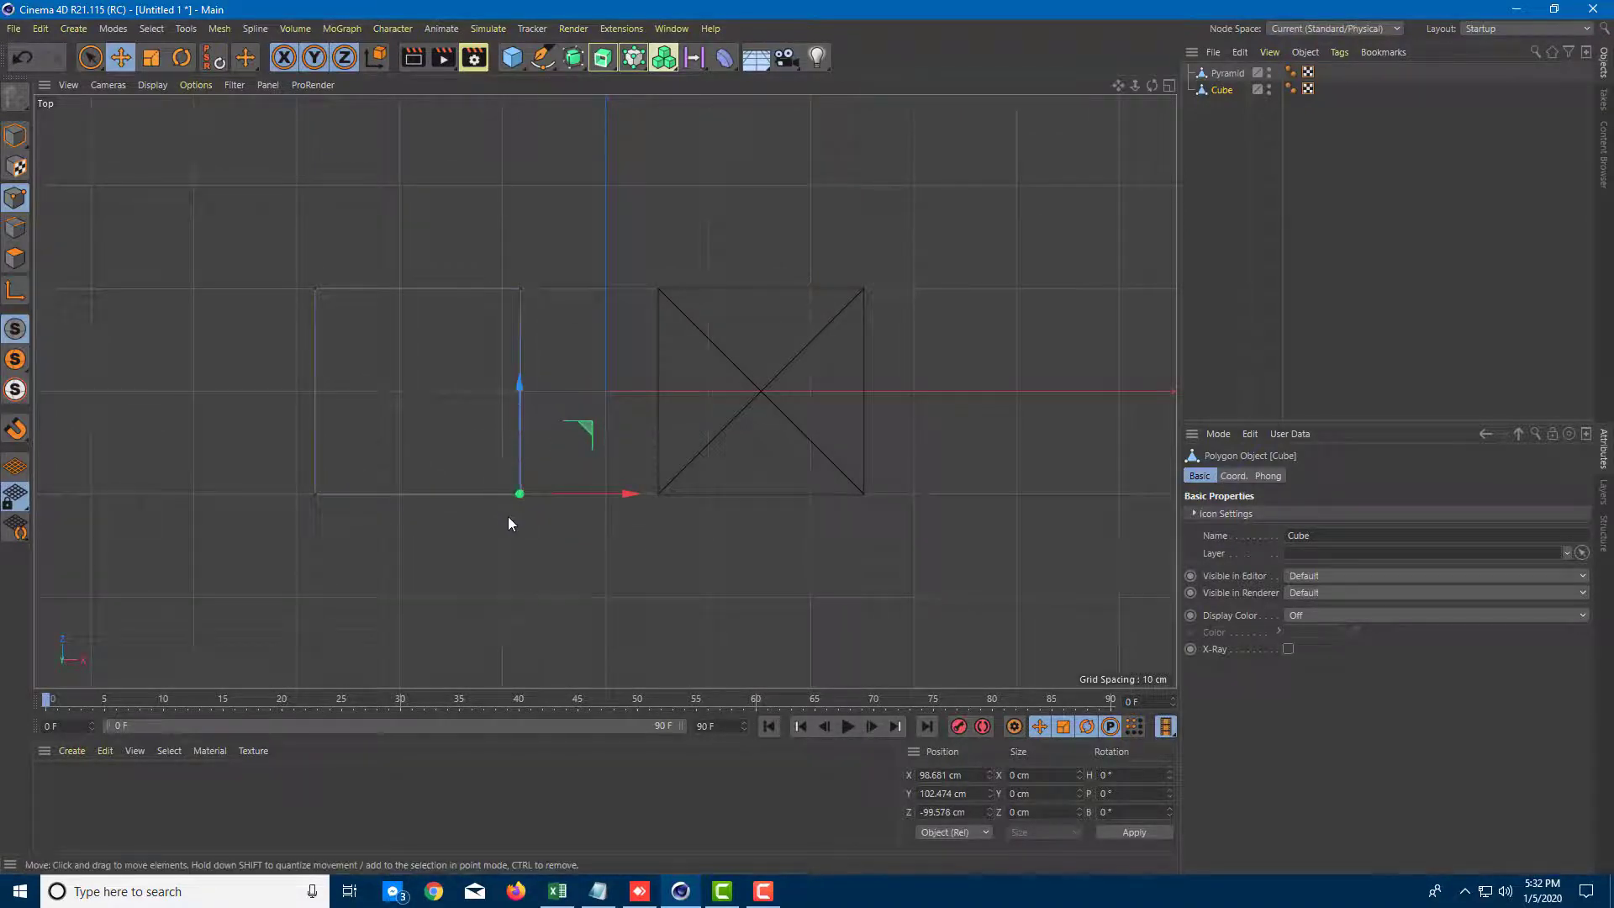
pyautogui.middleClick(603, 457)
pyautogui.middleClick(829, 547)
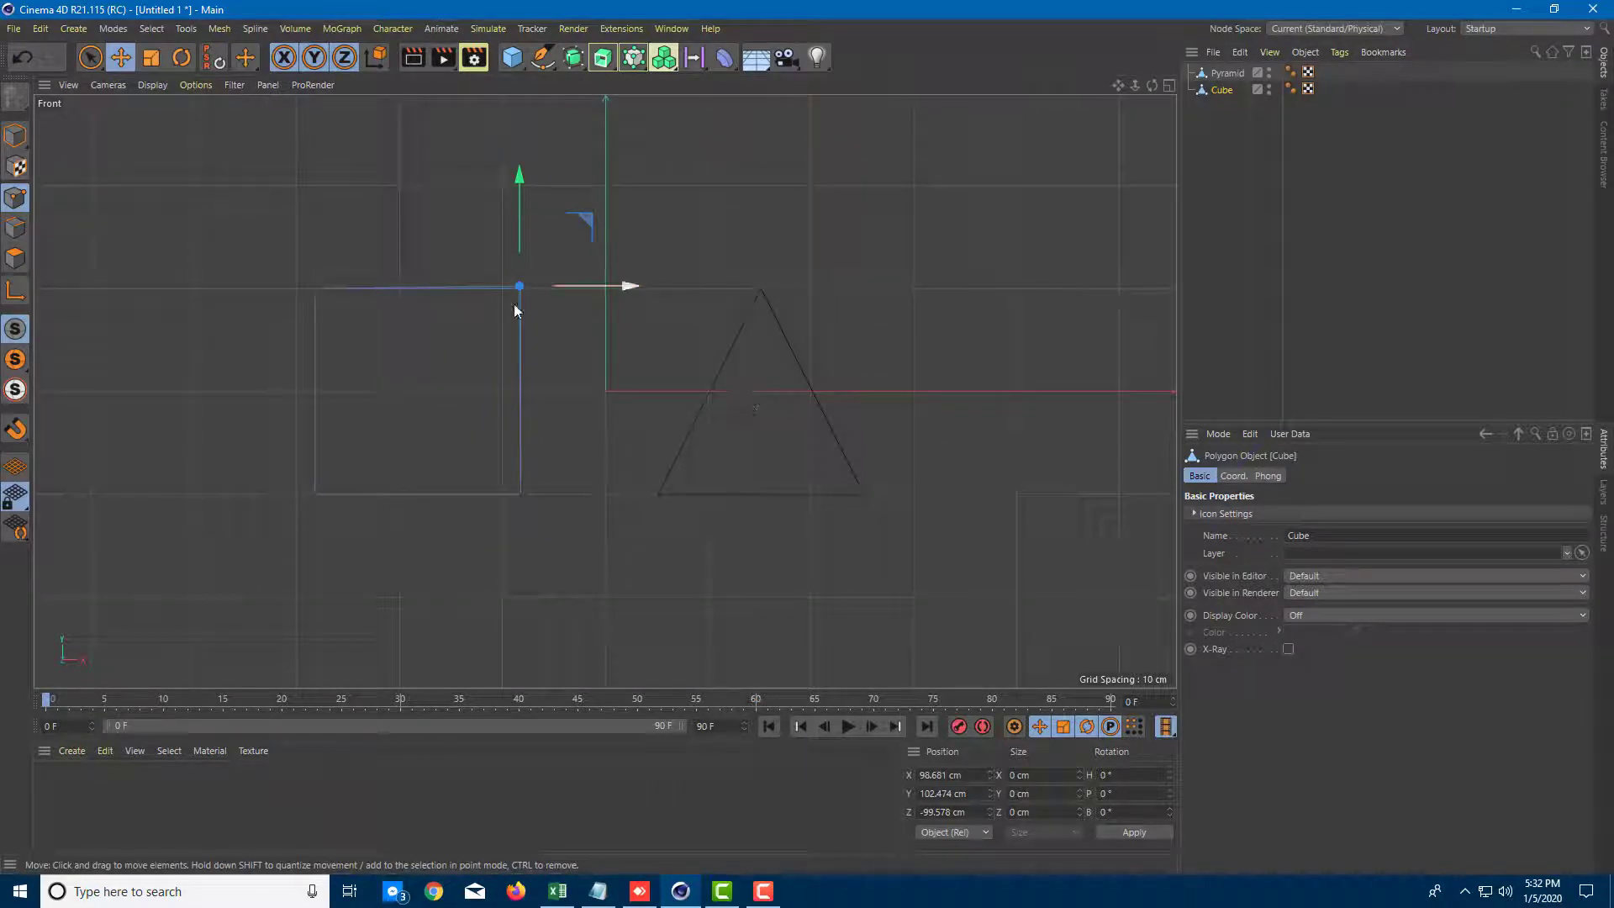
pyautogui.middleClick(568, 300)
pyautogui.middleClick(320, 458)
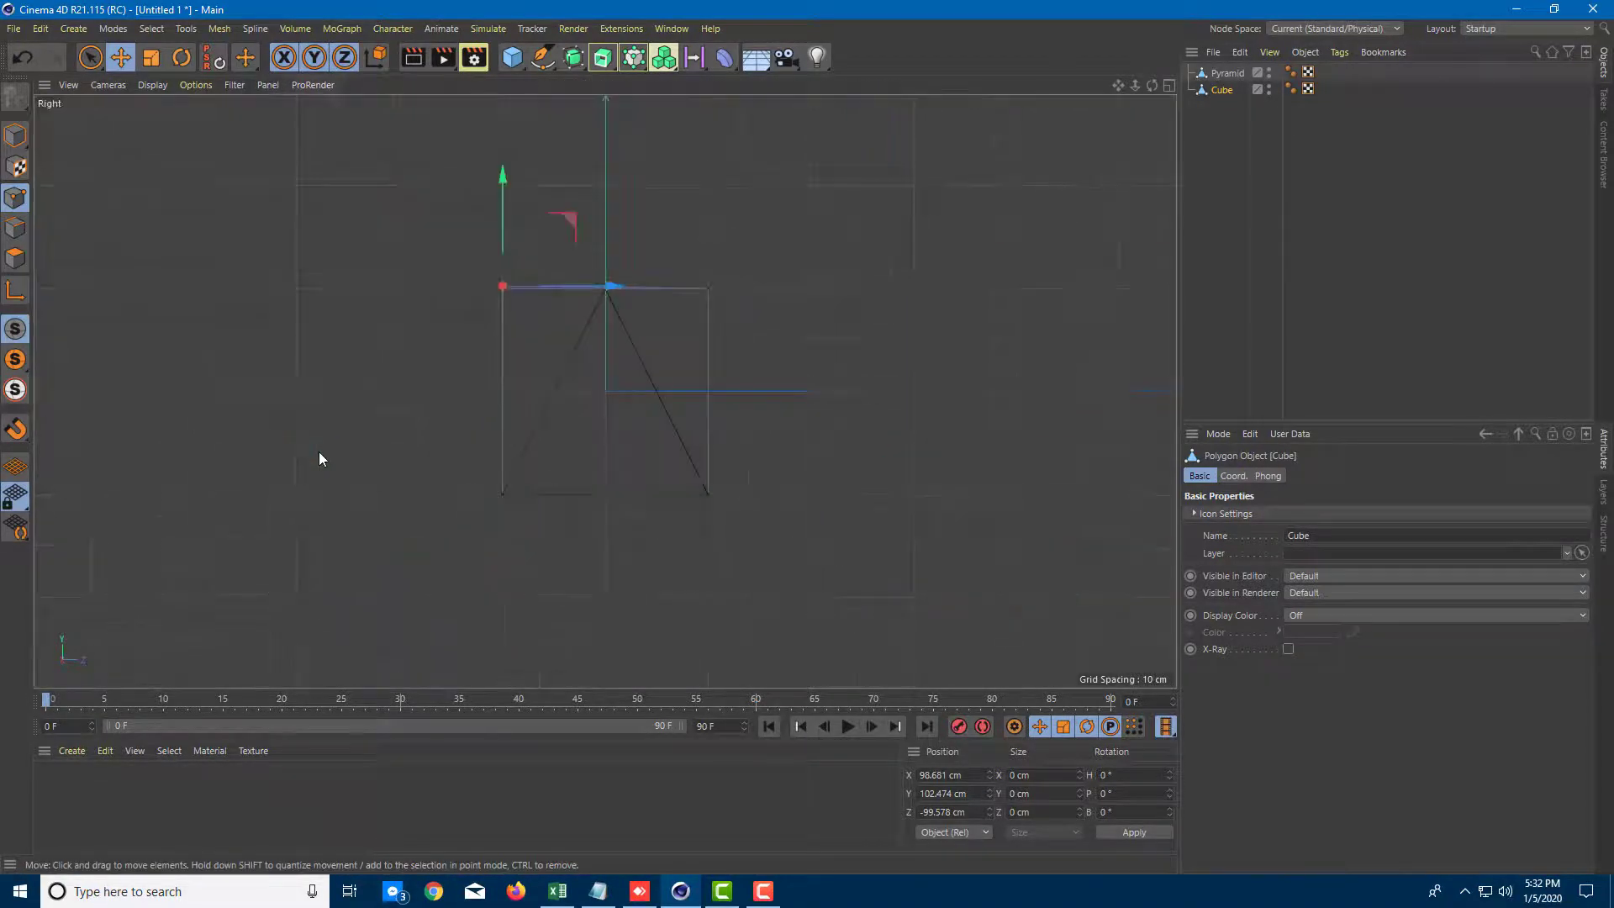
pyautogui.middleClick(321, 450)
# Step: Maximize the perspective view, orbit to face the scene, and deselect the point
pyautogui.middleClick(386, 259)
pyautogui.keyDown('alt'); pyautogui.moveTo(800, 424); pyautogui.dragTo(1032, 273); pyautogui.keyUp('alt')
pyautogui.click(863, 363)
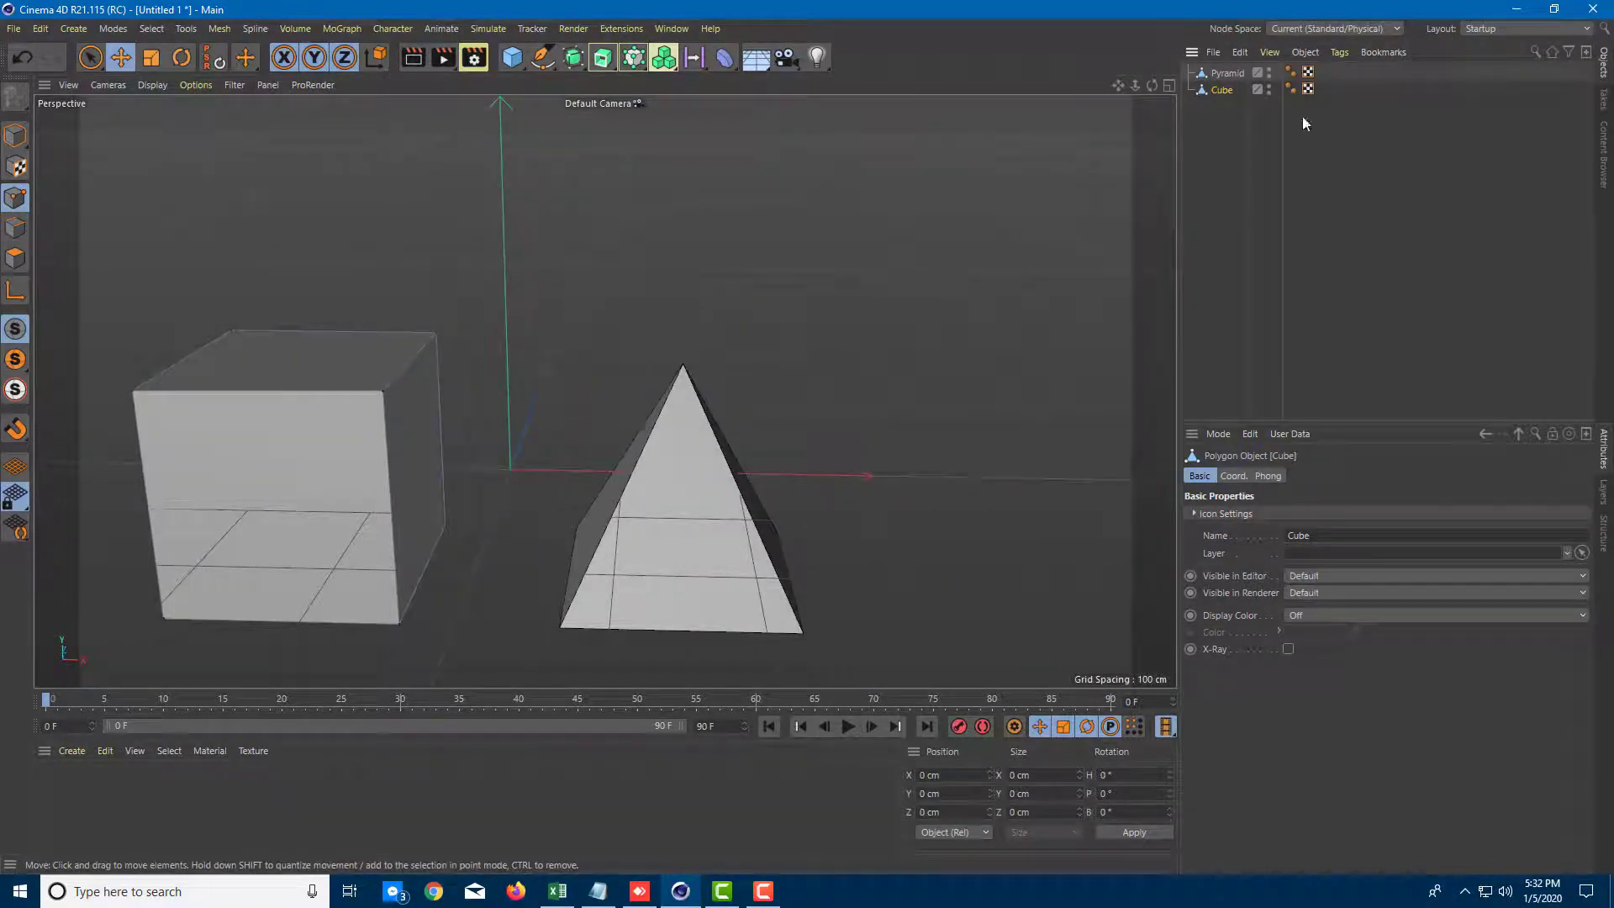
# Step: Select the pyramid in Model mode and bring it into close view
pyautogui.keyDown('alt'); pyautogui.moveTo(483, 527); pyautogui.dragTo(694, 323, button='right'); pyautogui.keyUp('alt')
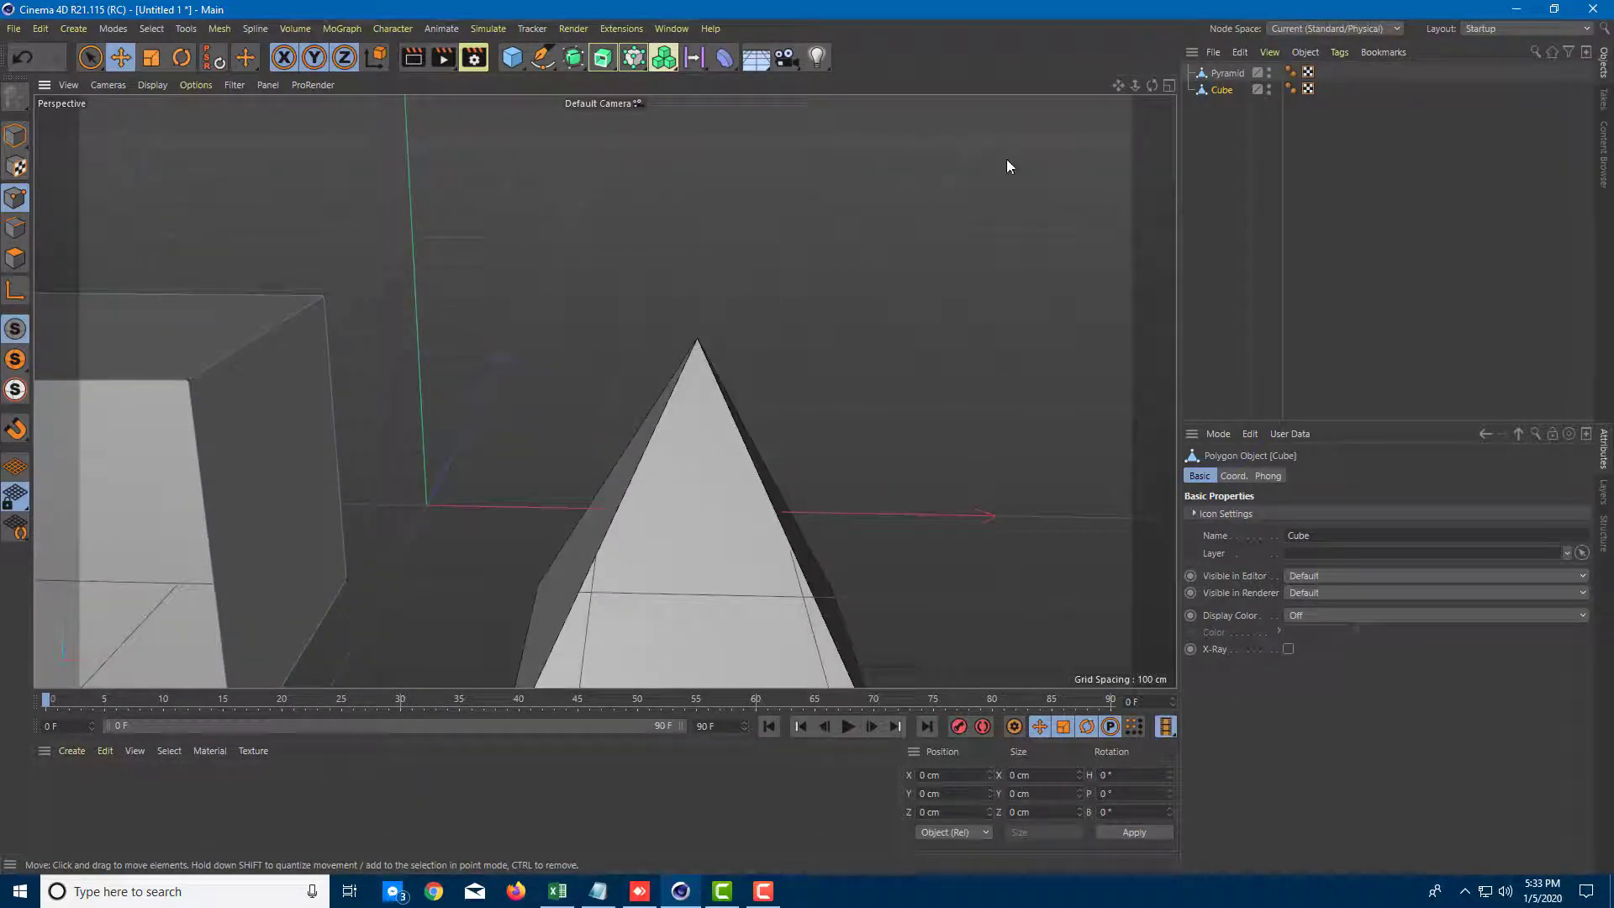
pyautogui.click(4, 142)
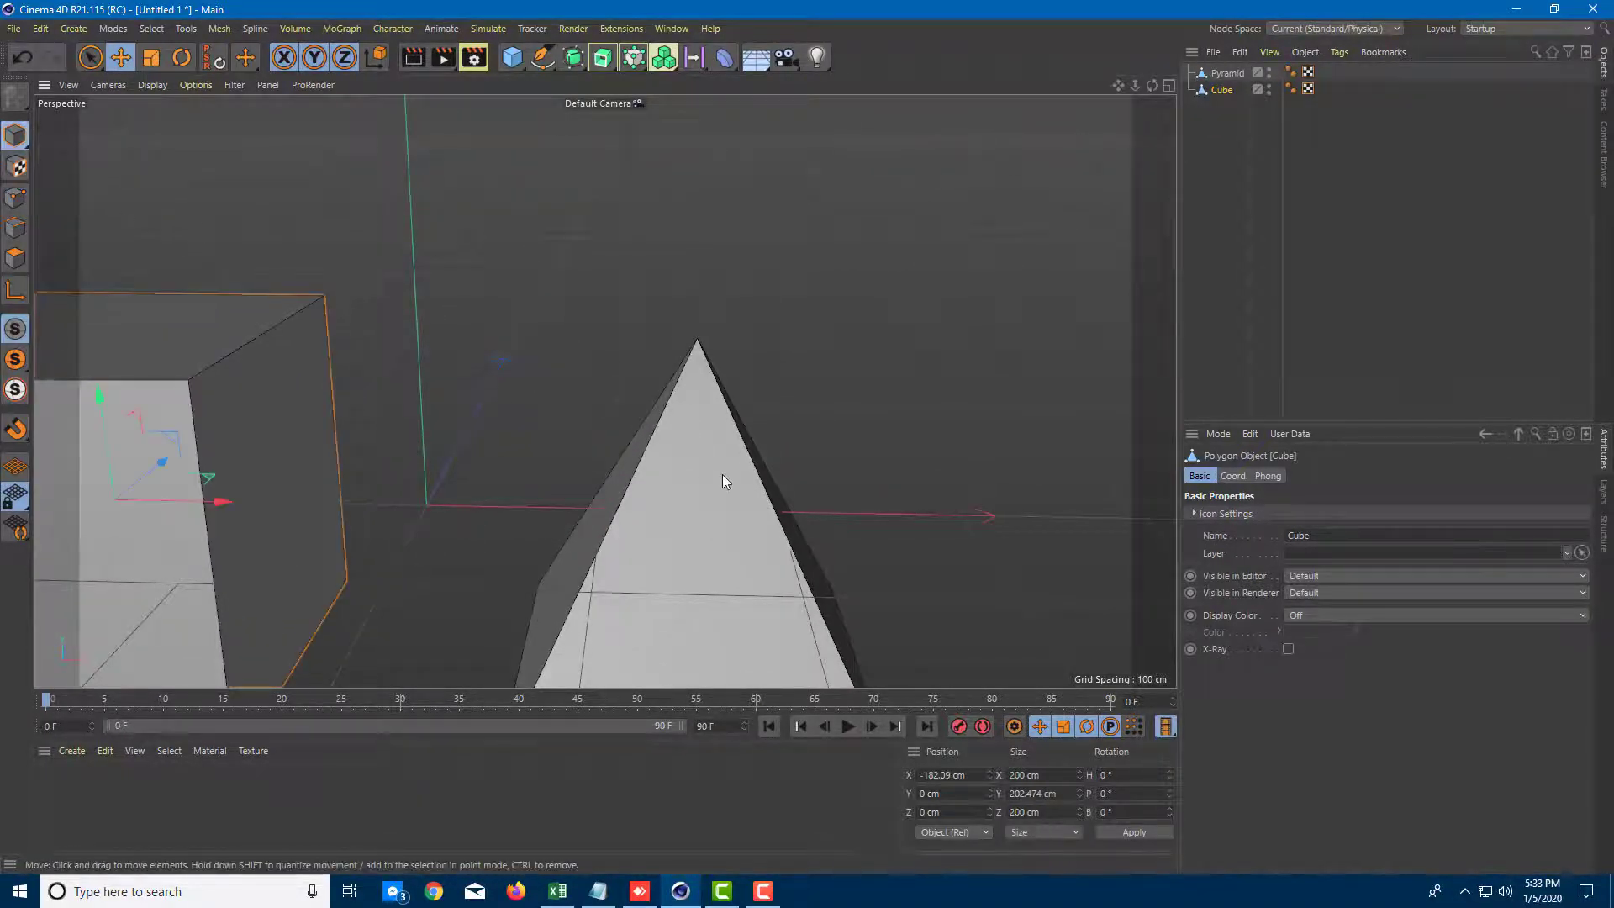
pyautogui.click(723, 479)
pyautogui.keyDown('alt'); pyautogui.moveTo(839, 400); pyautogui.dragTo(857, 277, button='right'); pyautogui.keyUp('alt')
pyautogui.keyDown('alt'); pyautogui.moveTo(857, 278); pyautogui.dragTo(730, 307); pyautogui.keyUp('alt')
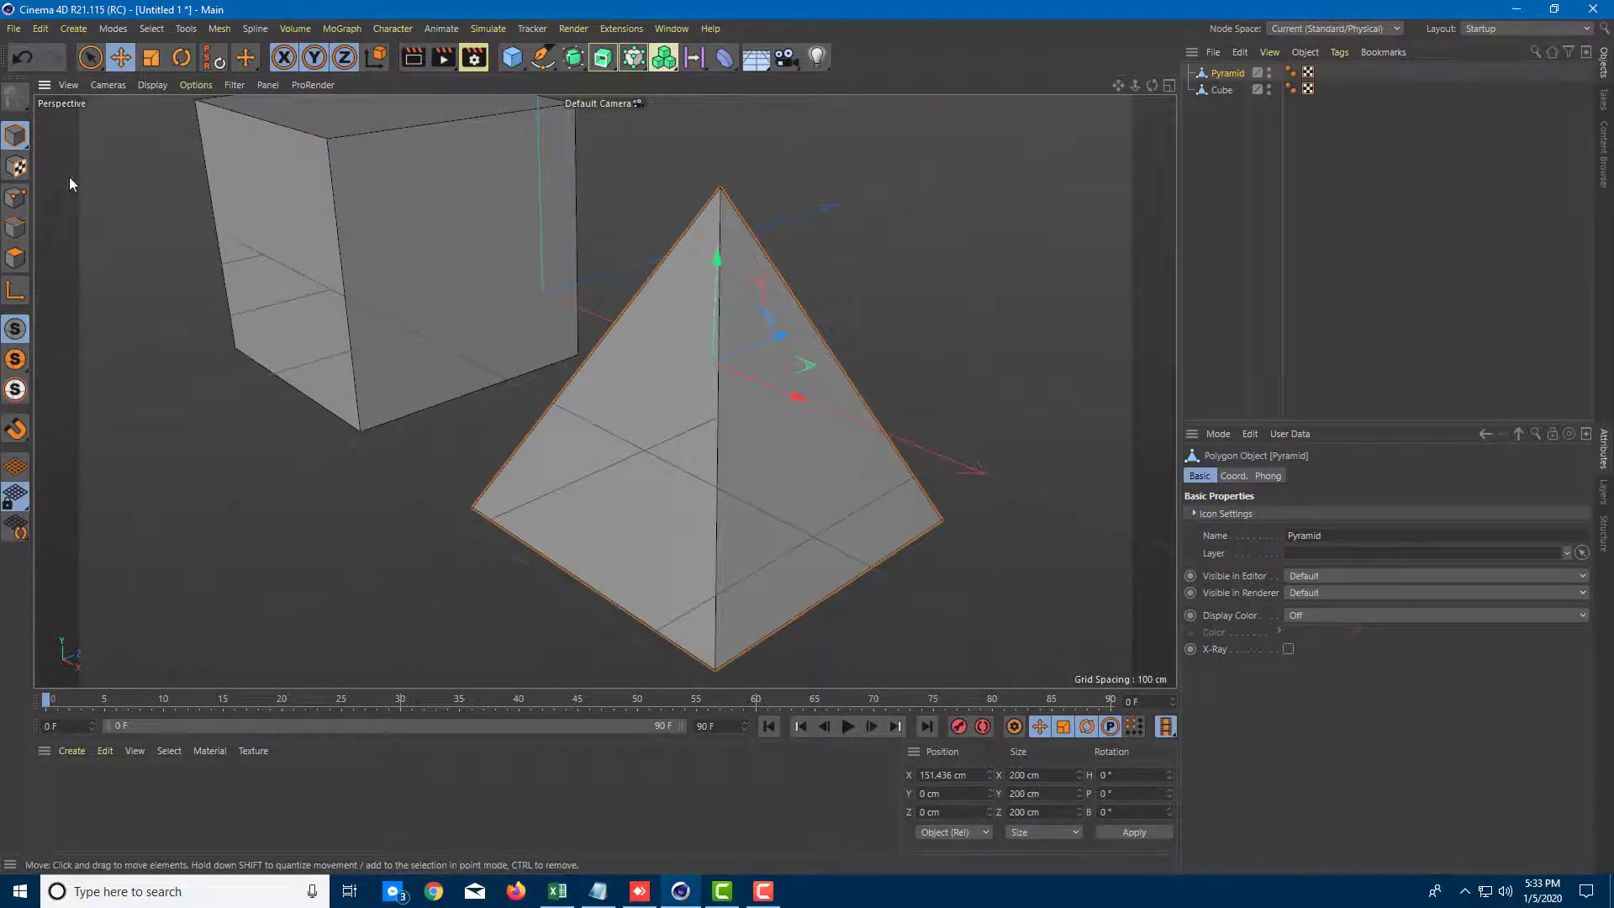
# Step: Lower the pyramid's apex point to about X −9.889 cm, Y 61.252 cm
pyautogui.click(15, 198)
pyautogui.click(720, 189)
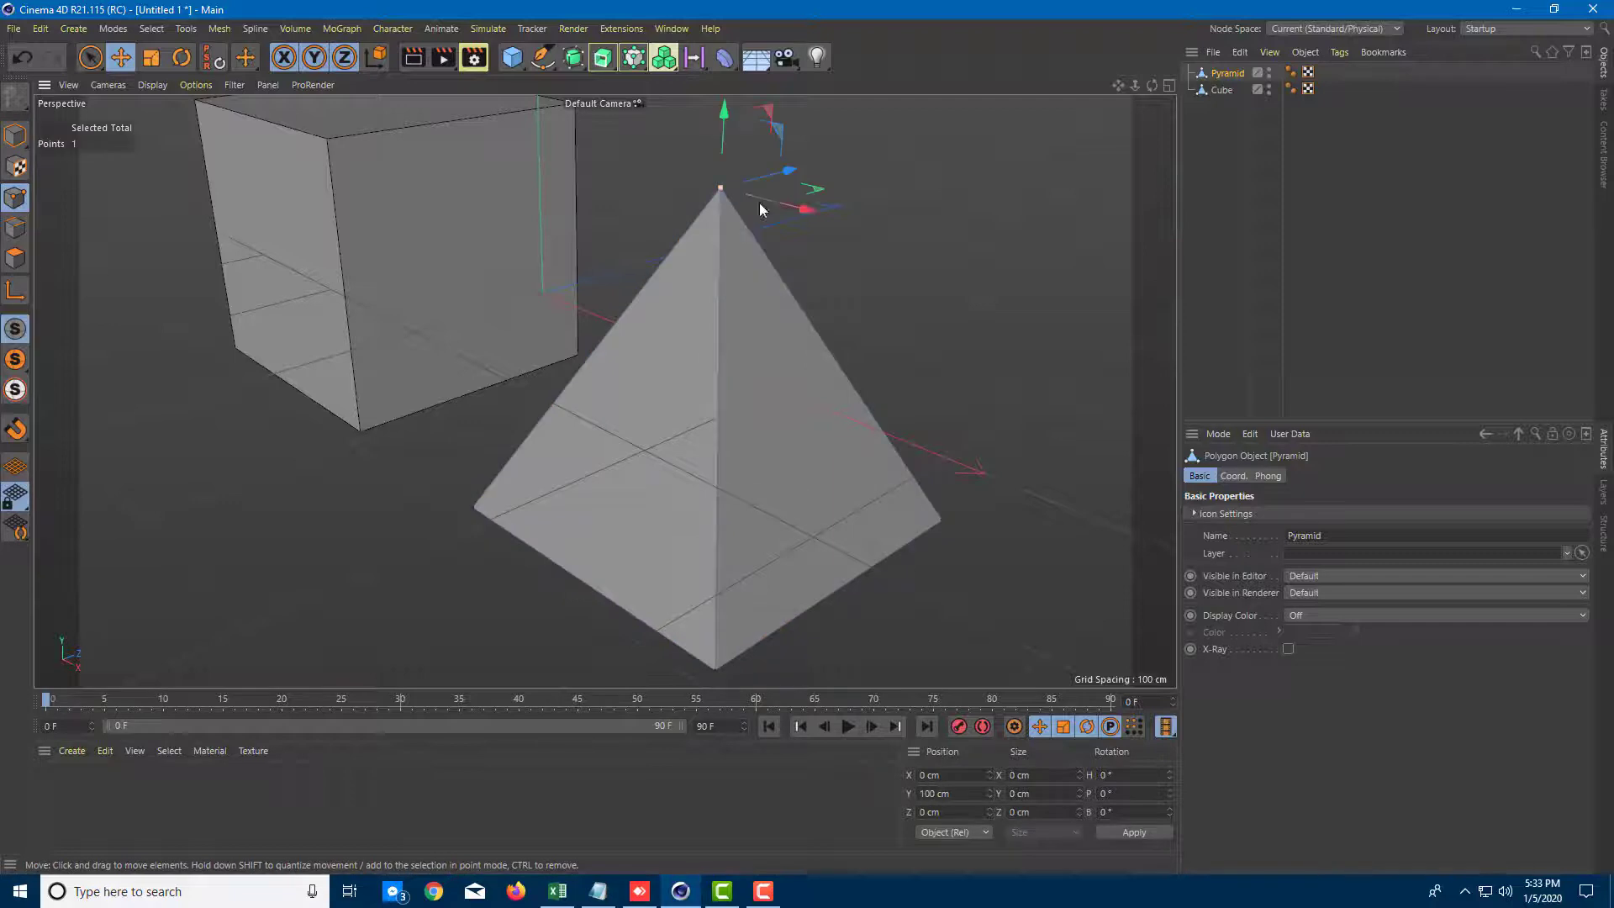
pyautogui.moveTo(787, 200); pyautogui.dragTo(740, 207)
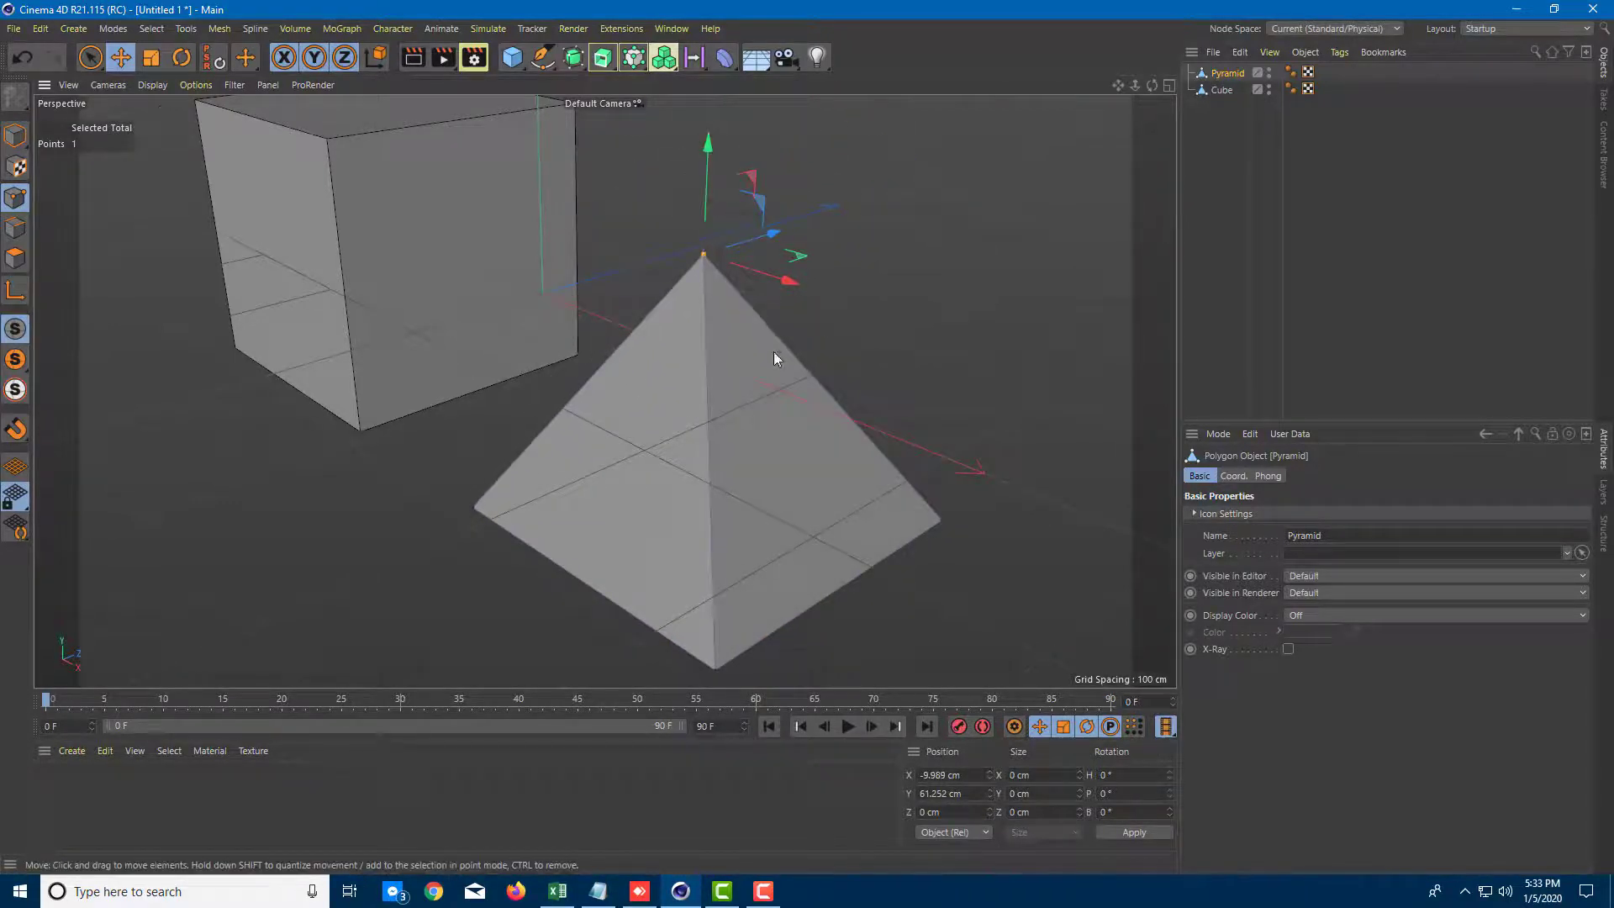
pyautogui.keyDown('alt'); pyautogui.moveTo(771, 349); pyautogui.dragTo(607, 336); pyautogui.keyUp('alt')
# Step: Select two of the pyramid's edges and slide them together along the X axis
pyautogui.click(15, 227)
pyautogui.click(799, 443)
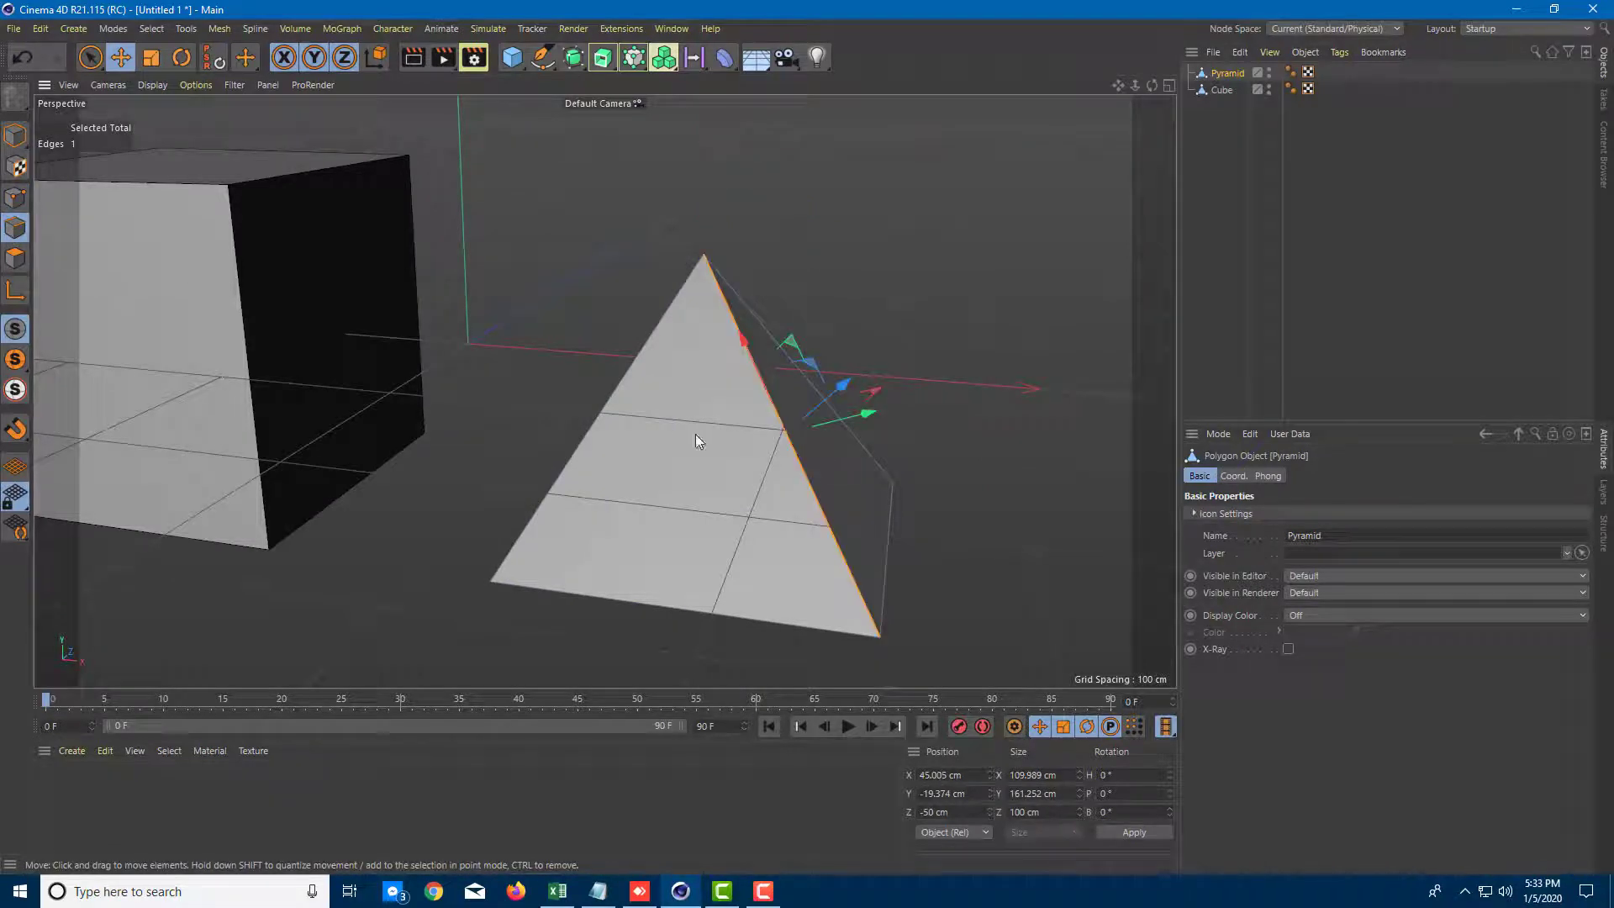
pyautogui.keyDown('shift'); pyautogui.click(594, 428); pyautogui.keyUp('shift')
pyautogui.keyDown('alt'); pyautogui.moveTo(599, 430); pyautogui.dragTo(925, 546); pyautogui.keyUp('alt')
pyautogui.moveTo(760, 387); pyautogui.dragTo(743, 445)
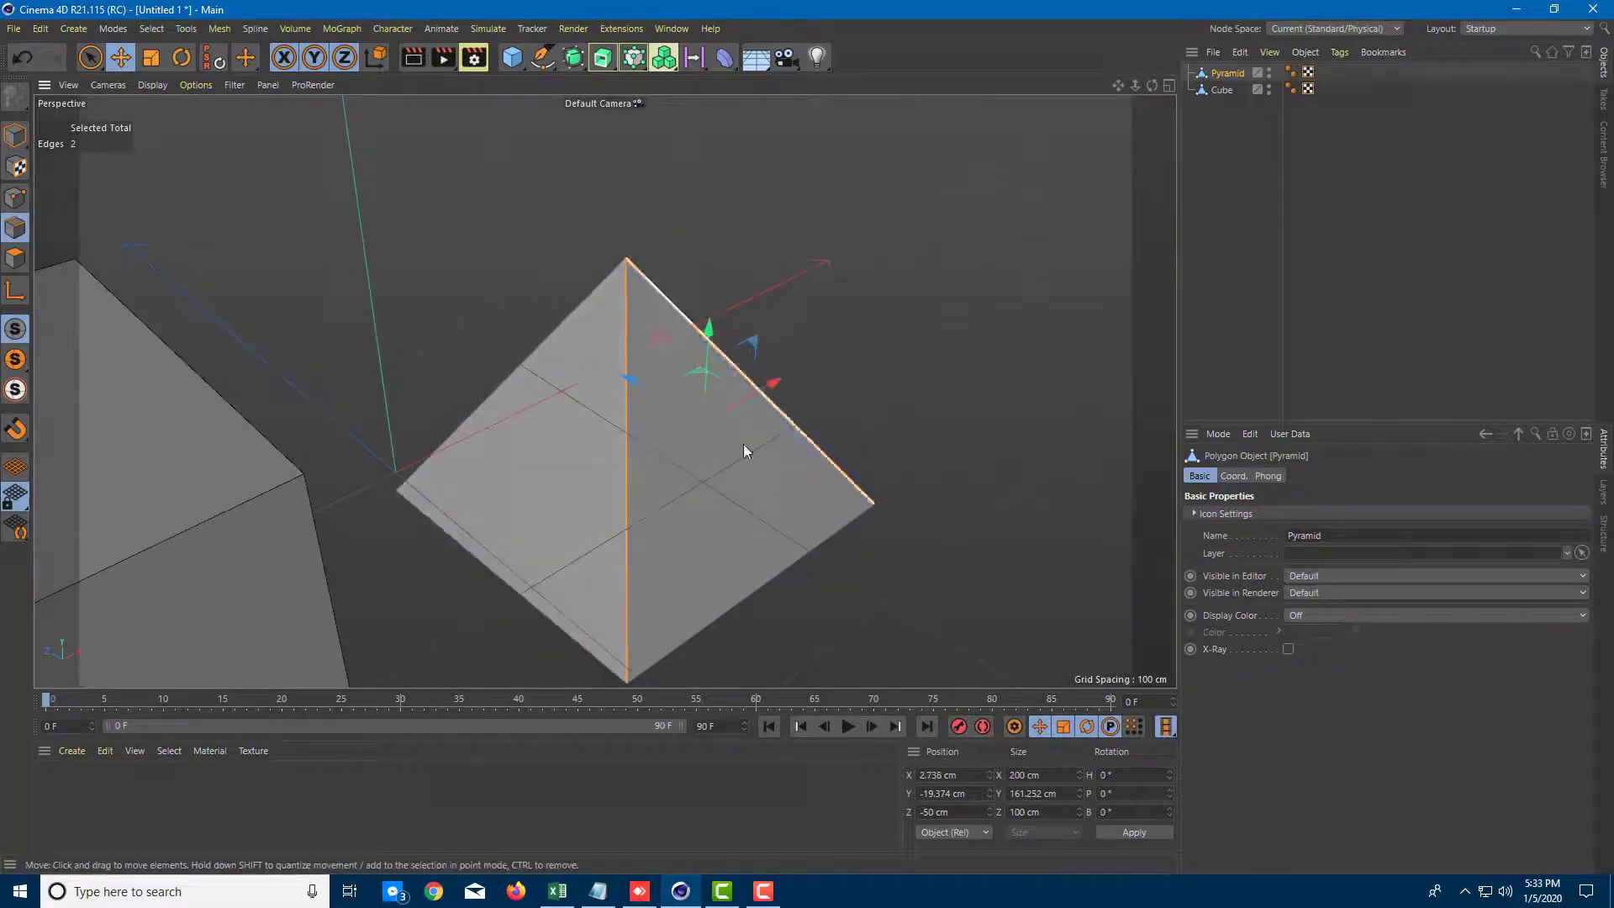
# Step: Pull the pyramid's left edge far outward, then clear the edge selection
pyautogui.click(571, 309)
pyautogui.moveTo(510, 337); pyautogui.dragTo(549, 212)
pyautogui.keyDown('alt'); pyautogui.moveTo(916, 434); pyautogui.dragTo(1065, 585); pyautogui.keyUp('alt')
pyautogui.click(488, 358)
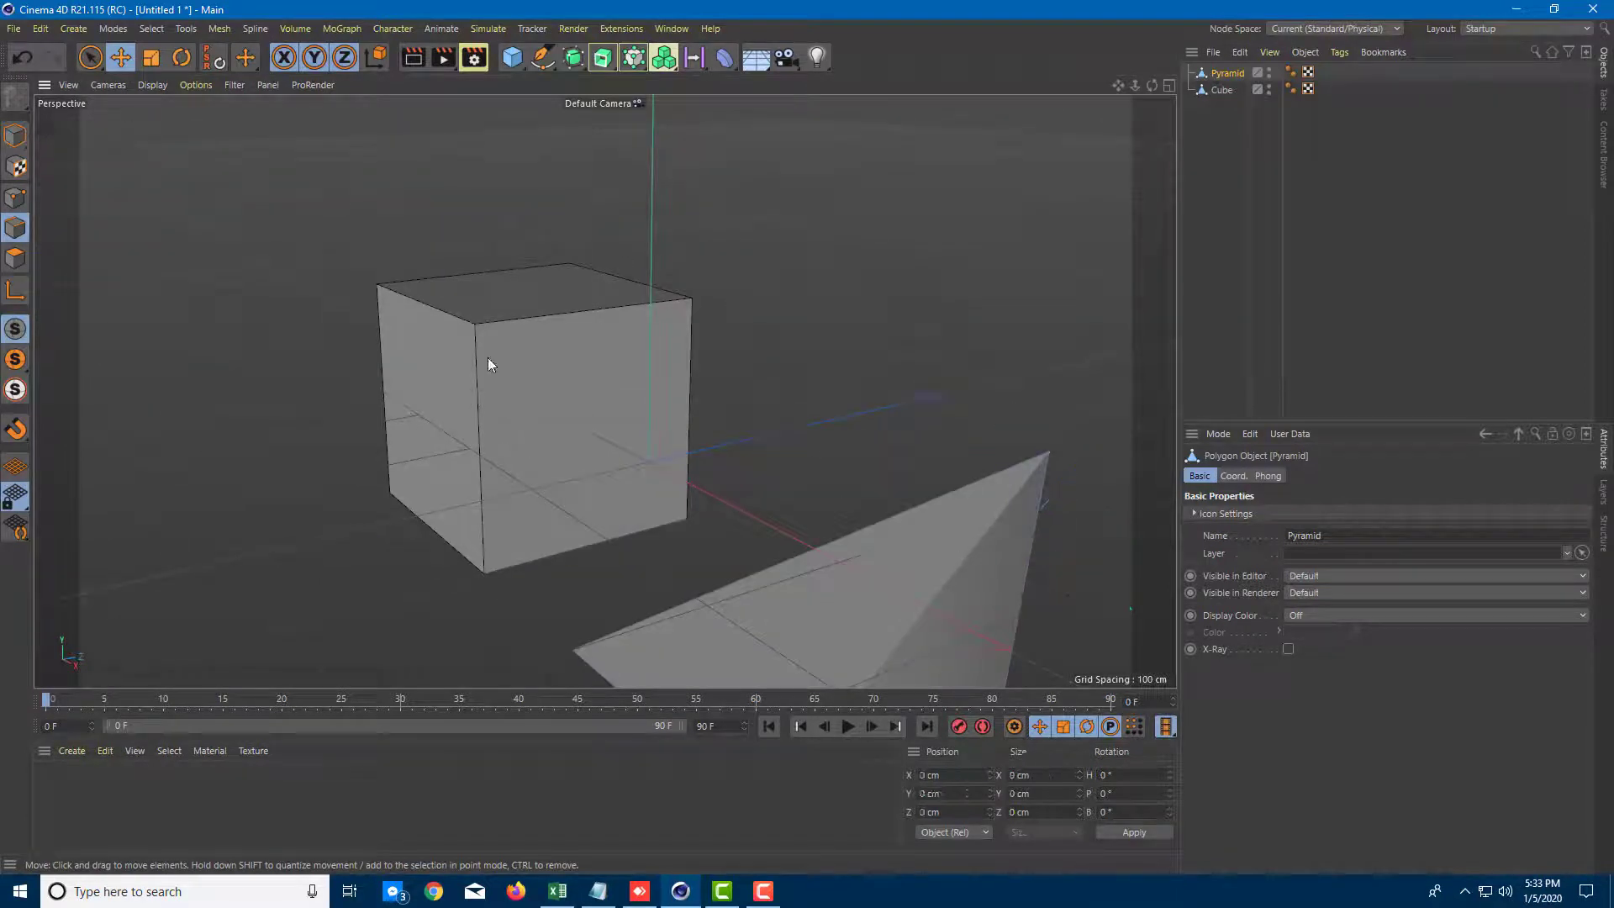
# Step: Push one of the pyramid's faces outward along its normal in Polygons mode
pyautogui.click(15, 259)
pyautogui.click(826, 565)
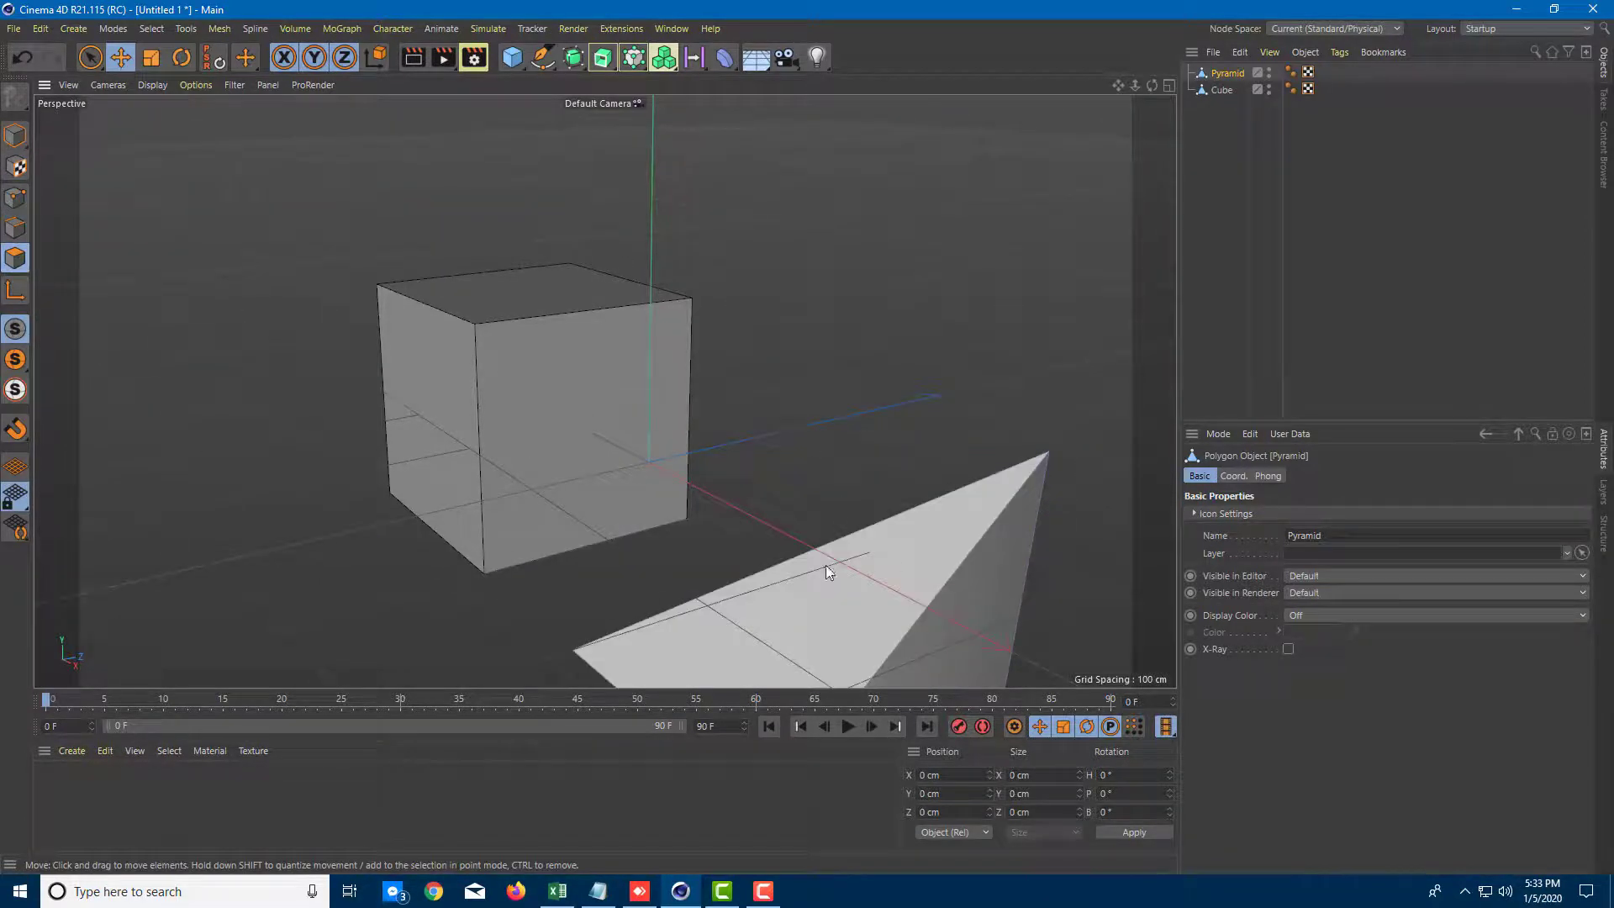
pyautogui.keyDown('alt'); pyautogui.moveTo(888, 607); pyautogui.dragTo(738, 426); pyautogui.keyUp('alt')
pyautogui.moveTo(575, 362); pyautogui.dragTo(414, 266)
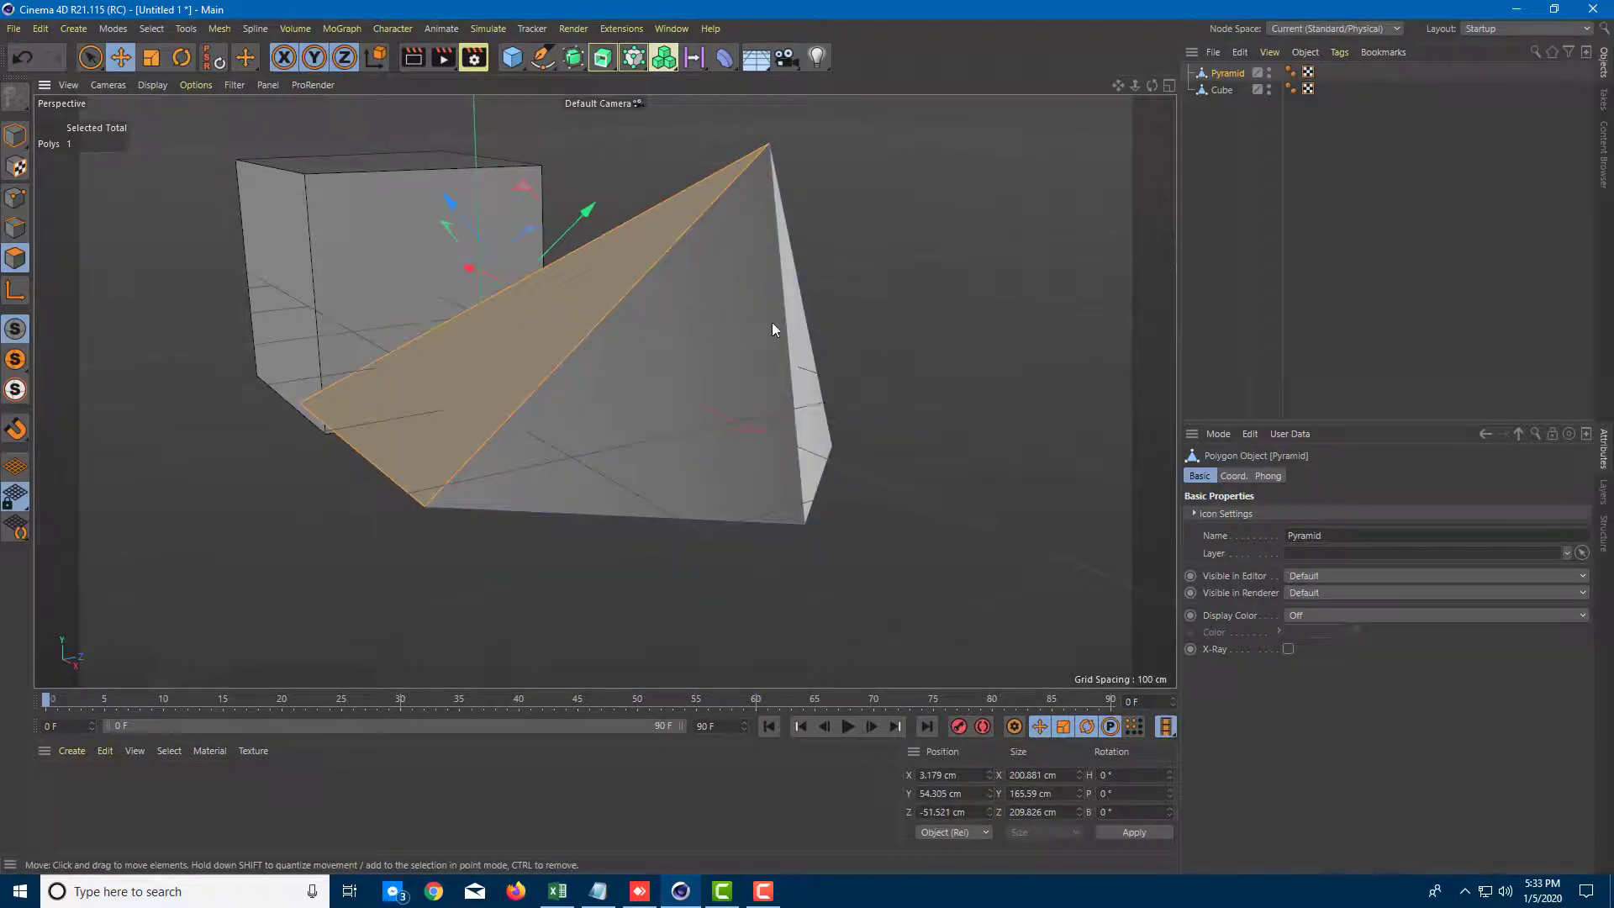
# Step: Clear the face selection and add a new cube primitive, Cube.1
pyautogui.click(767, 288)
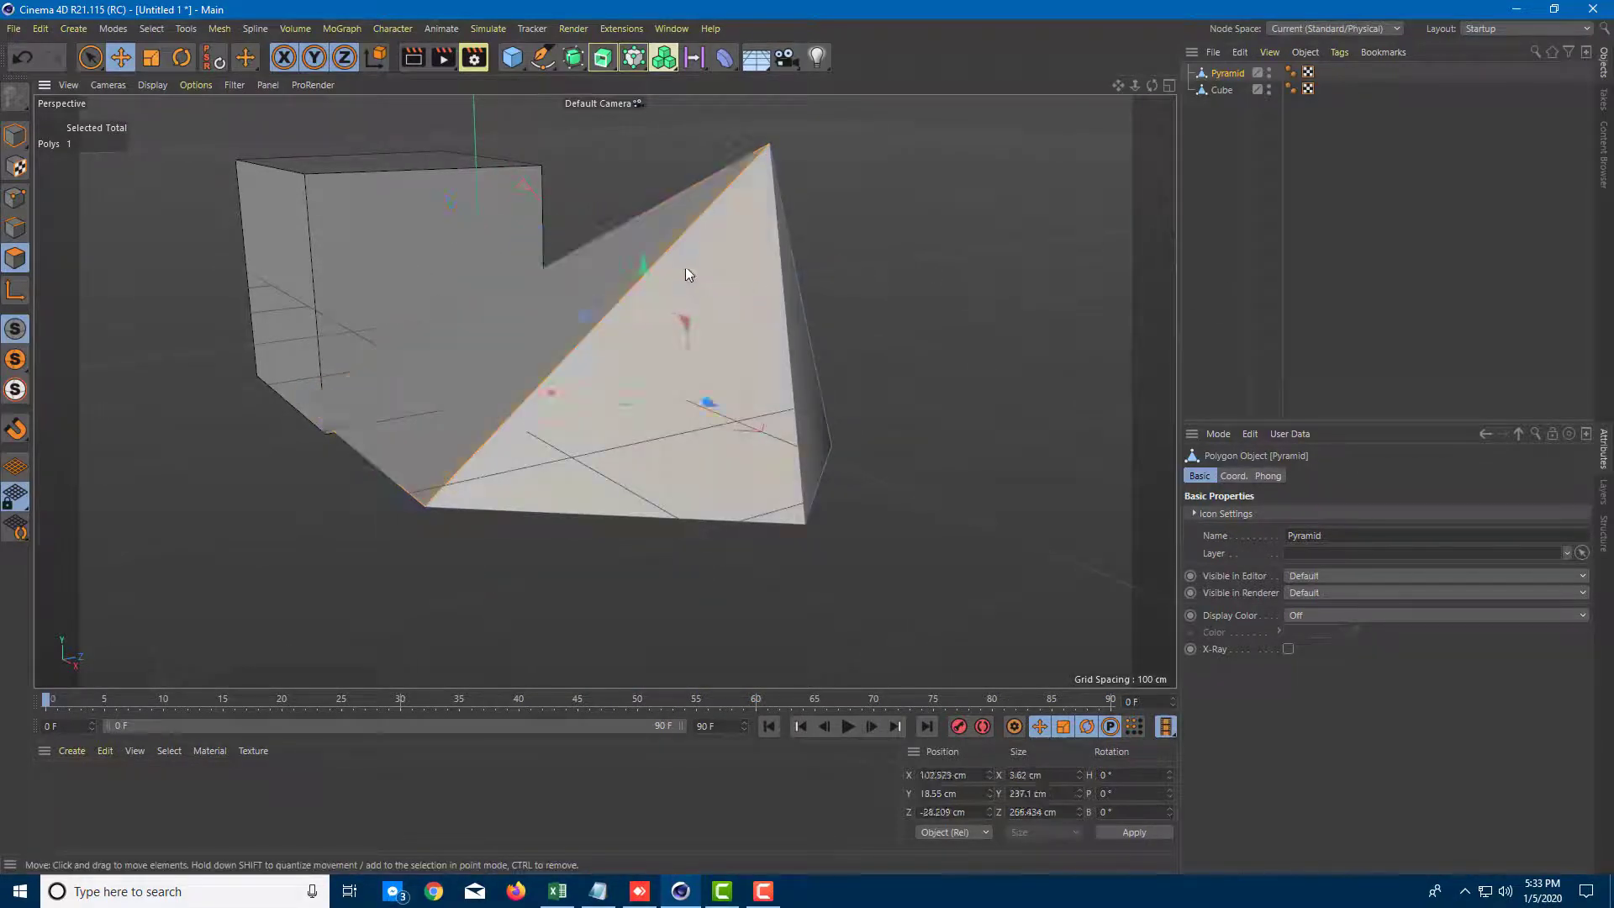
pyautogui.scroll(-1, 870, 267)
pyautogui.click(835, 313)
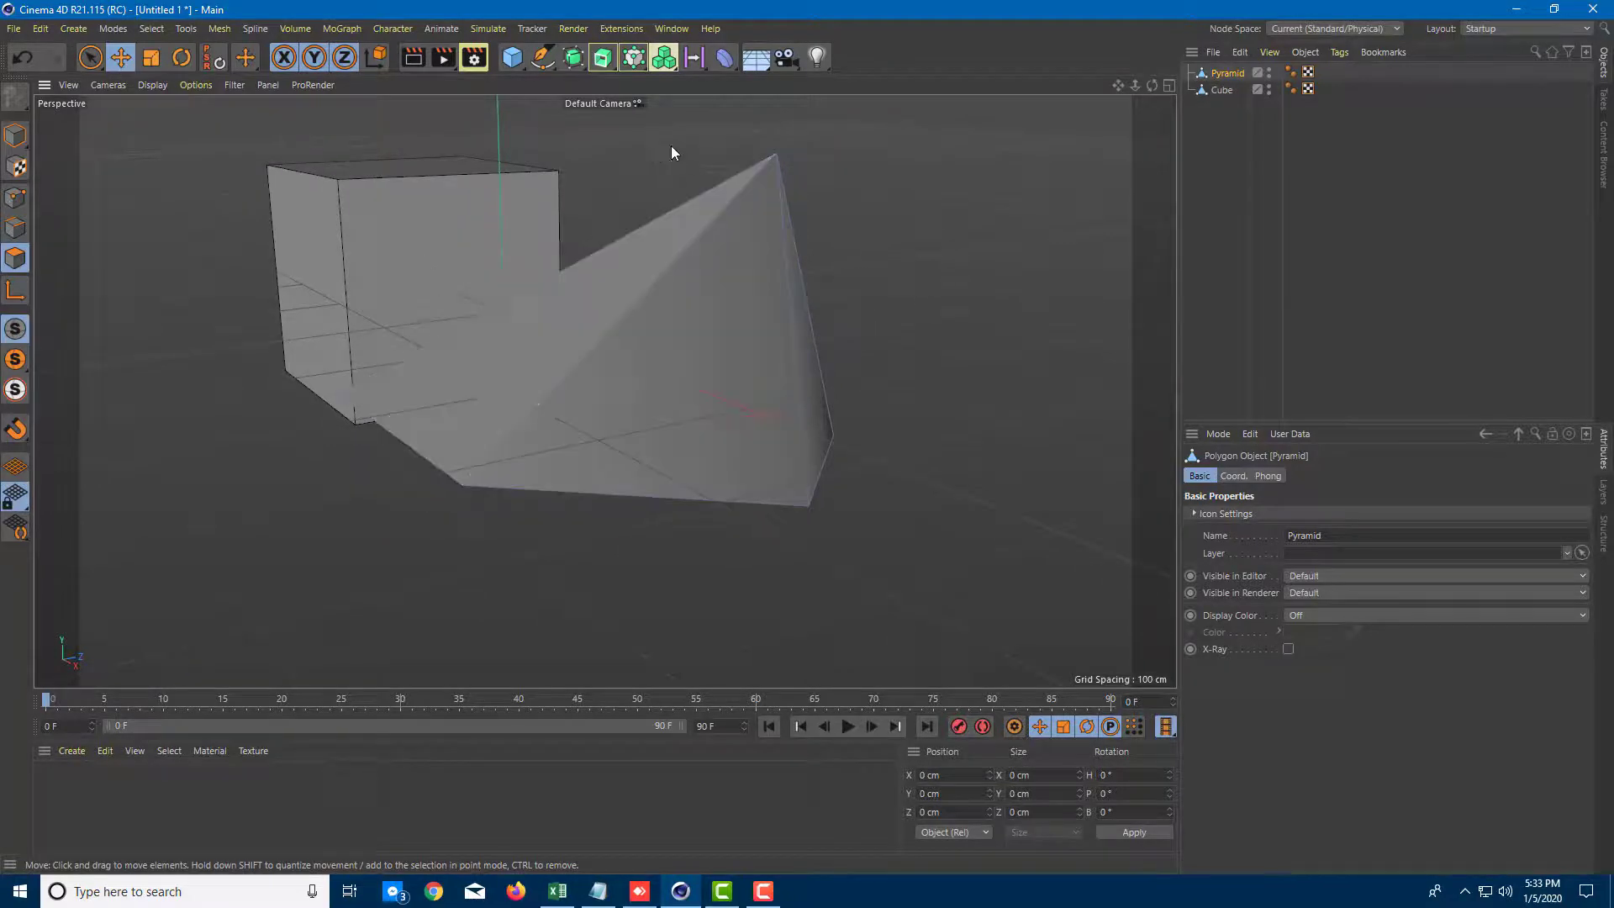
pyautogui.moveTo(512, 56); pyautogui.dragTo(588, 69)
# Step: Move Cube.1 to the left toward the camera and switch on its Fillet option
pyautogui.moveTo(588, 301); pyautogui.dragTo(209, 395)
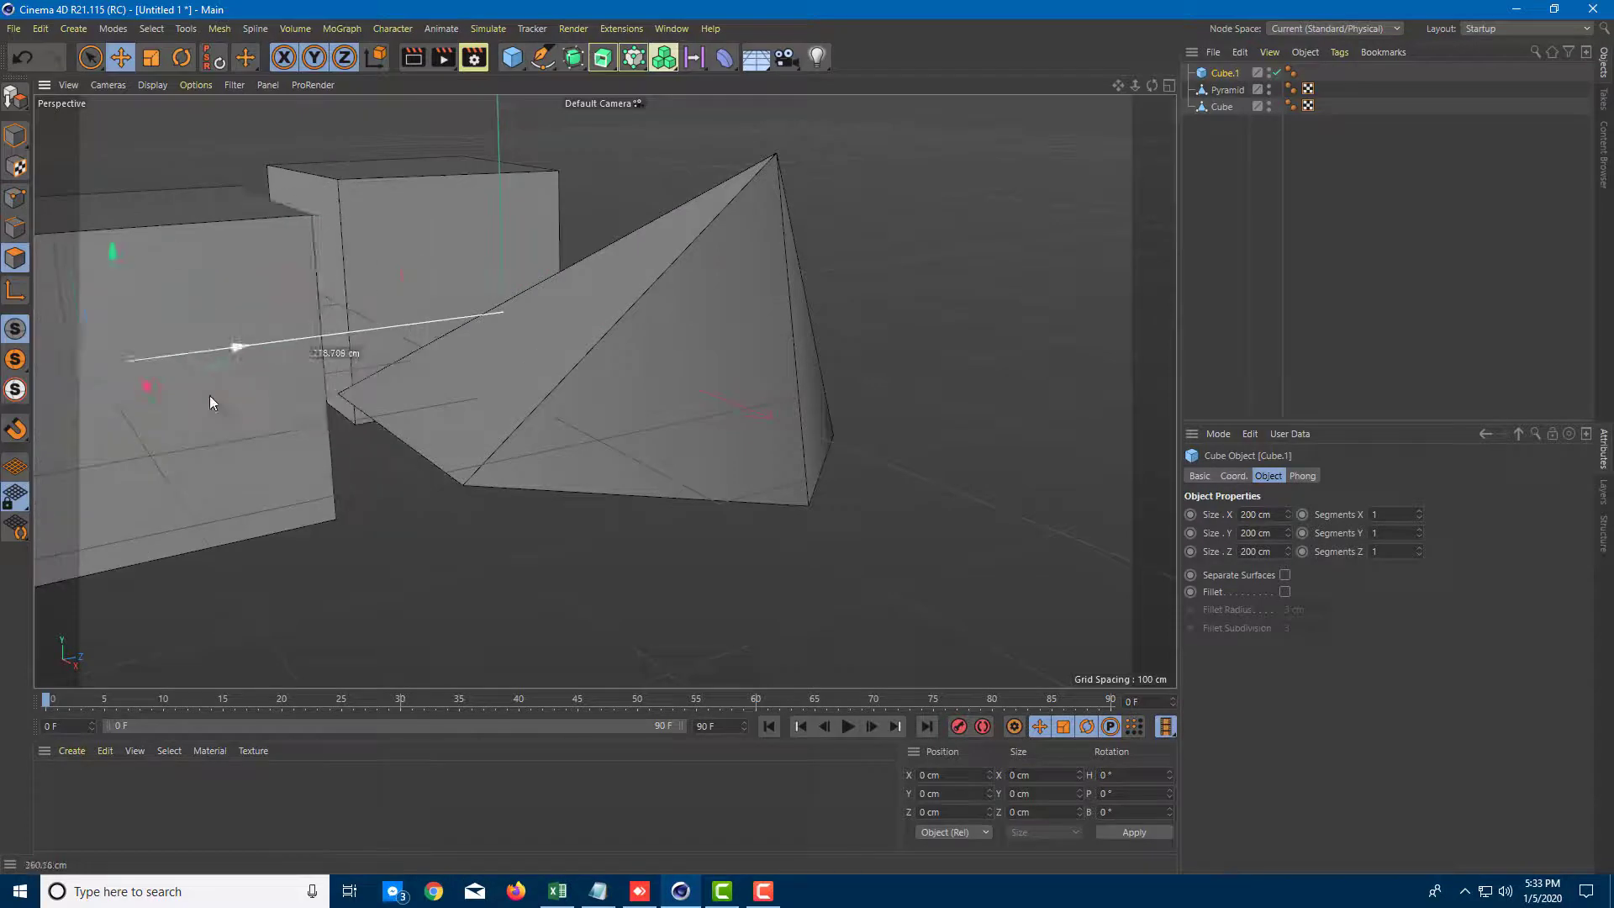
pyautogui.keyDown('alt'); pyautogui.moveTo(481, 345); pyautogui.dragTo(883, 325); pyautogui.keyUp('alt')
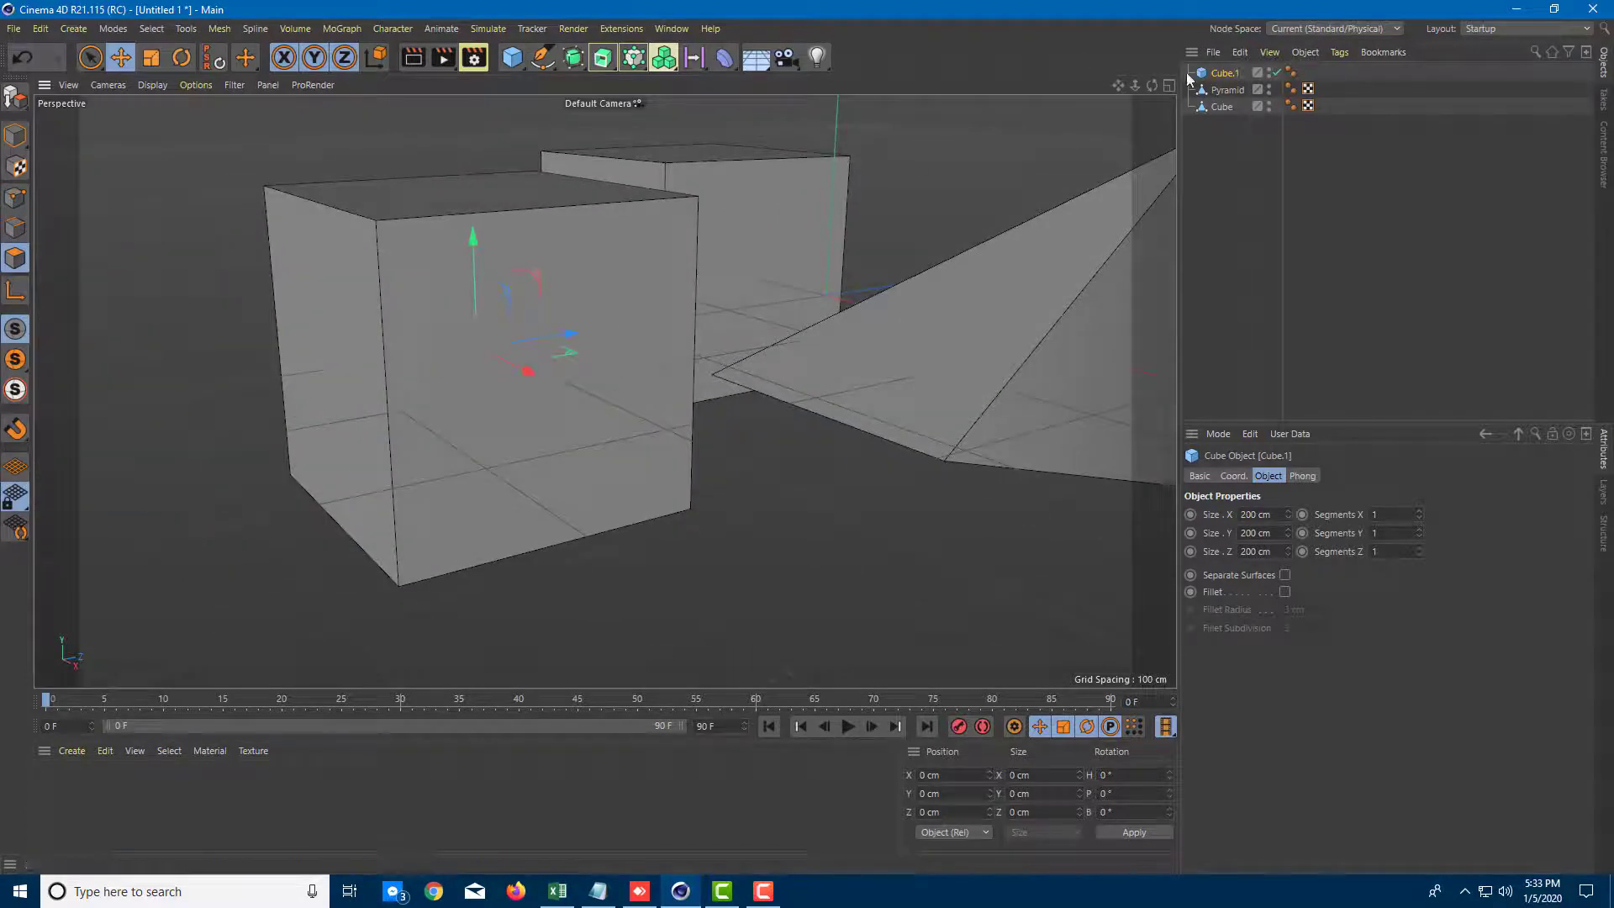
pyautogui.click(1284, 592)
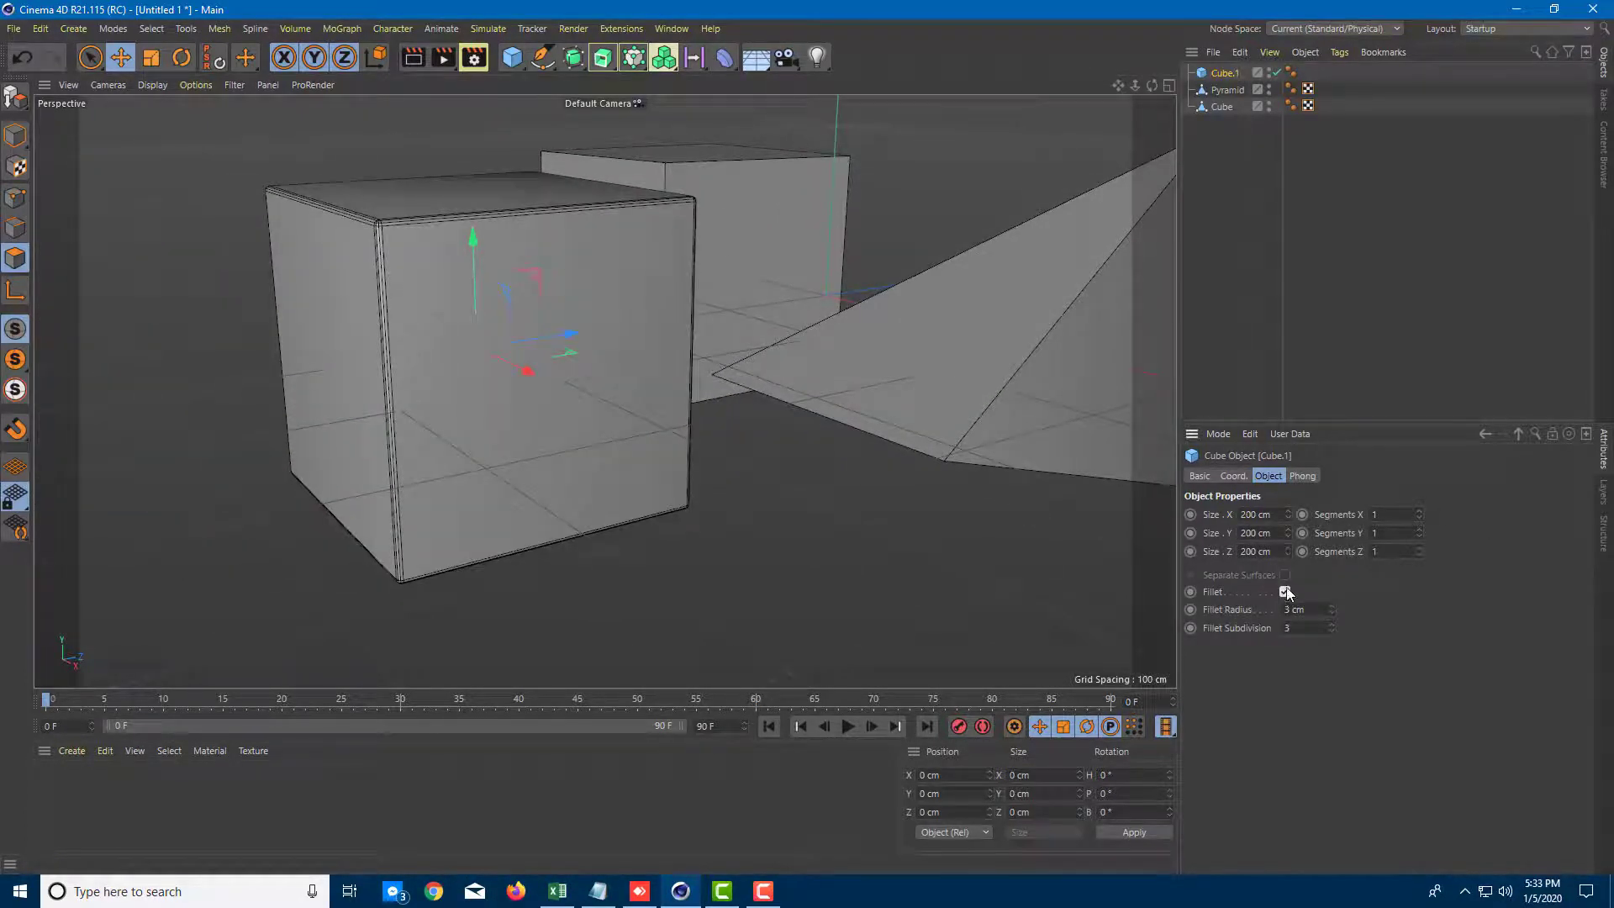
# Step: Set Cube.1's Fillet Subdivision to 8 and Fillet Radius to 54 cm
pyautogui.click(1300, 628)
pyautogui.scroll(5, 1299, 628)
pyautogui.click(1313, 610)
pyautogui.scroll(20, 1313, 609)
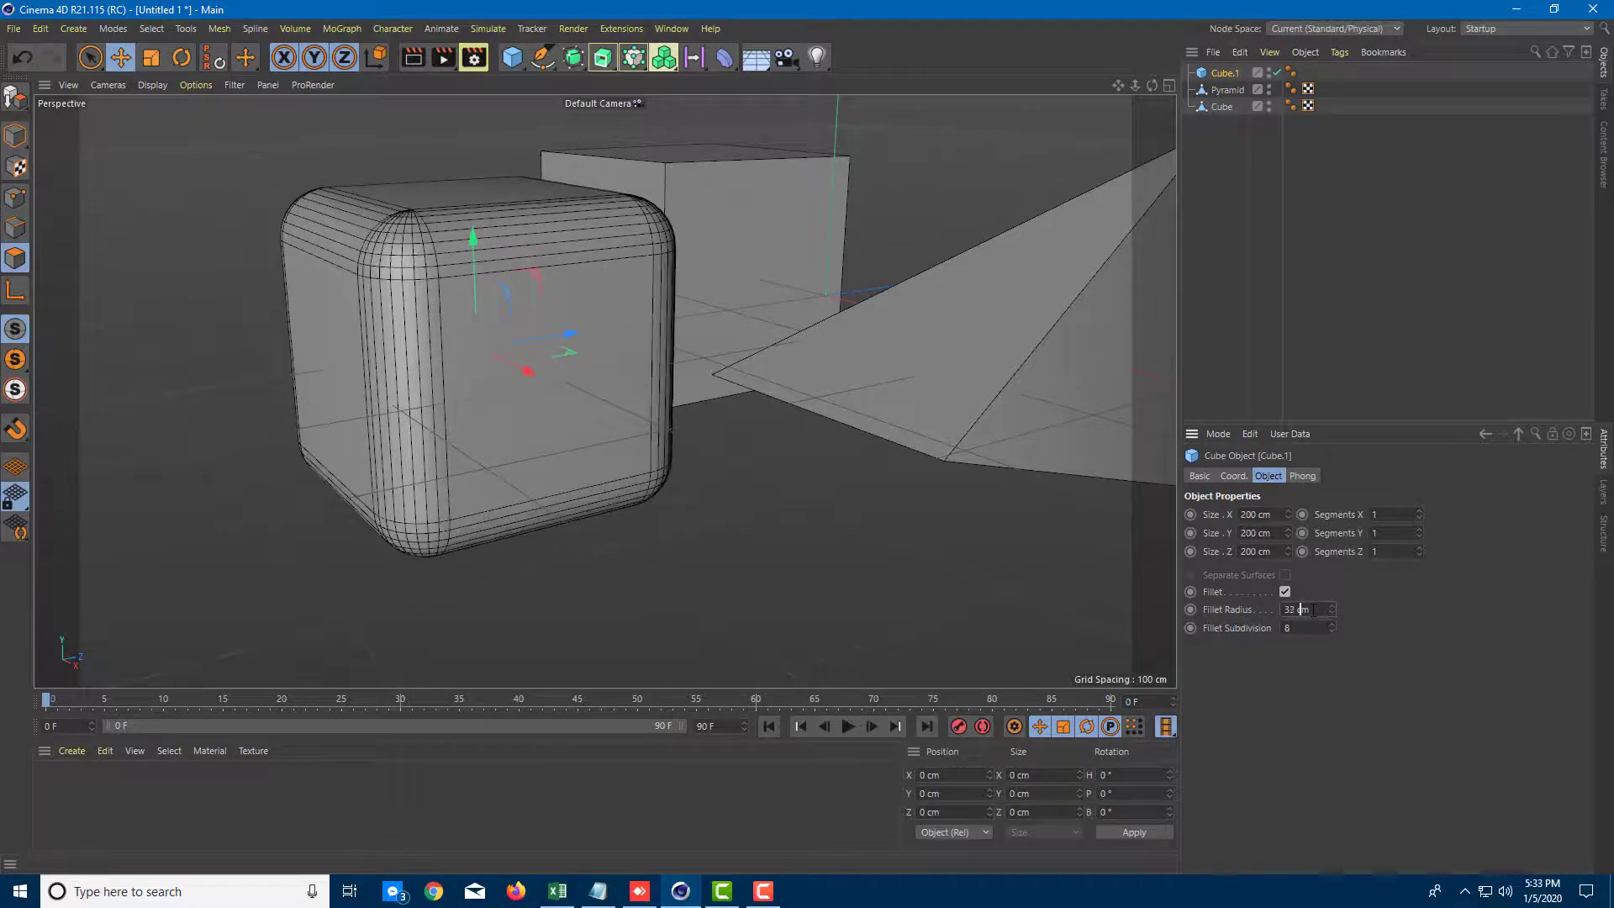
pyautogui.scroll(8, 1314, 610)
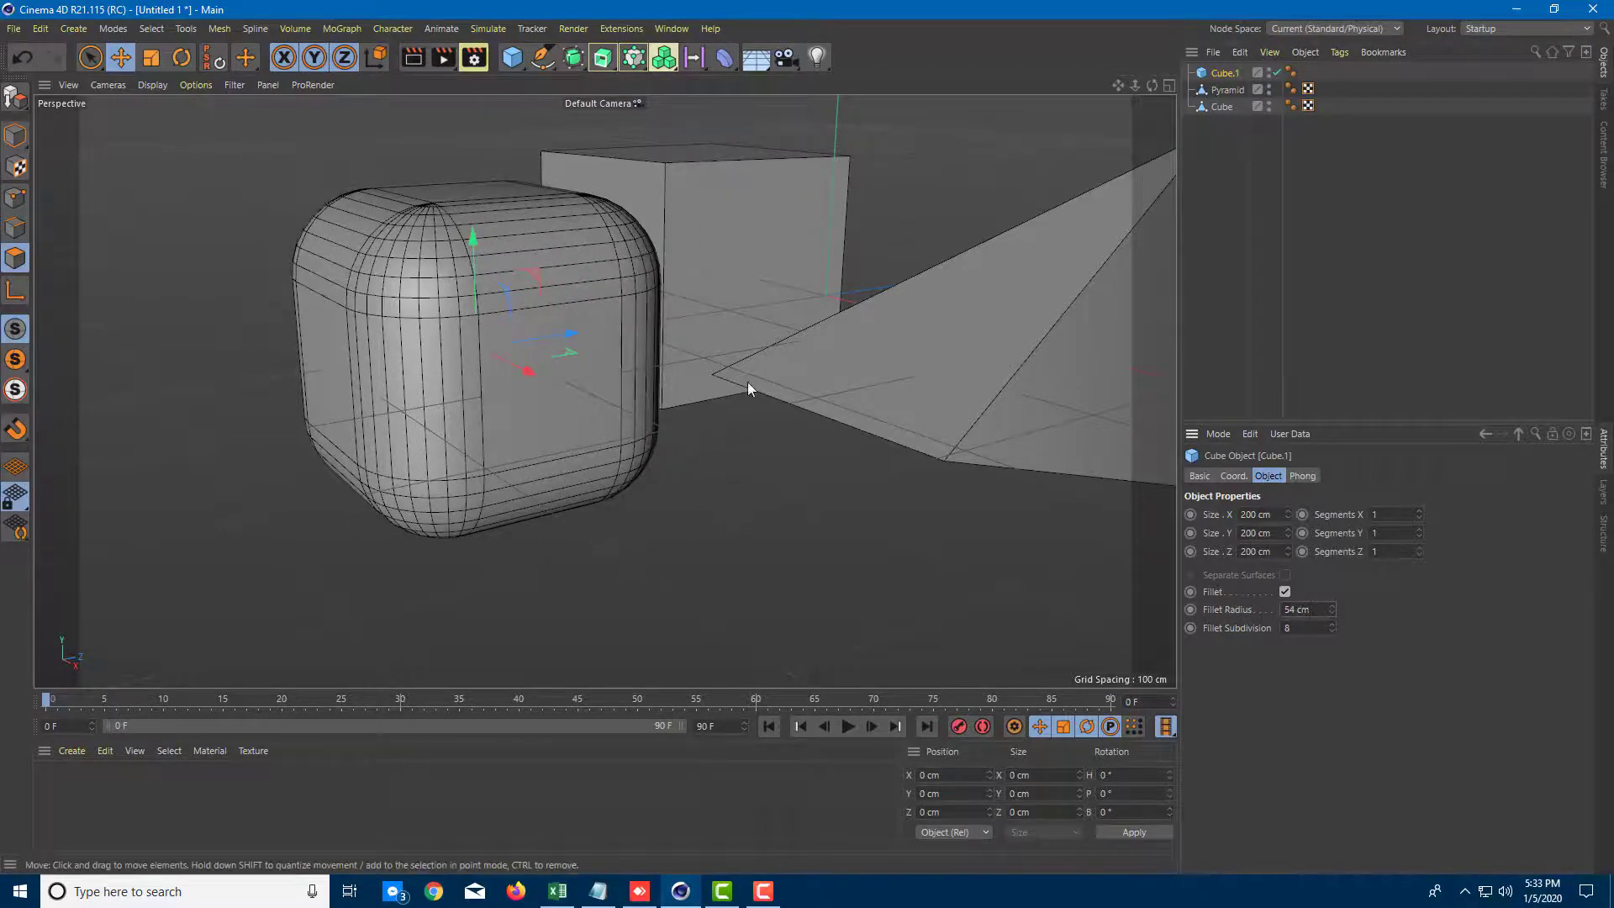
pyautogui.scroll(2, 723, 391)
pyautogui.keyDown('alt'); pyautogui.moveTo(723, 390); pyautogui.dragTo(680, 446); pyautogui.keyUp('alt')
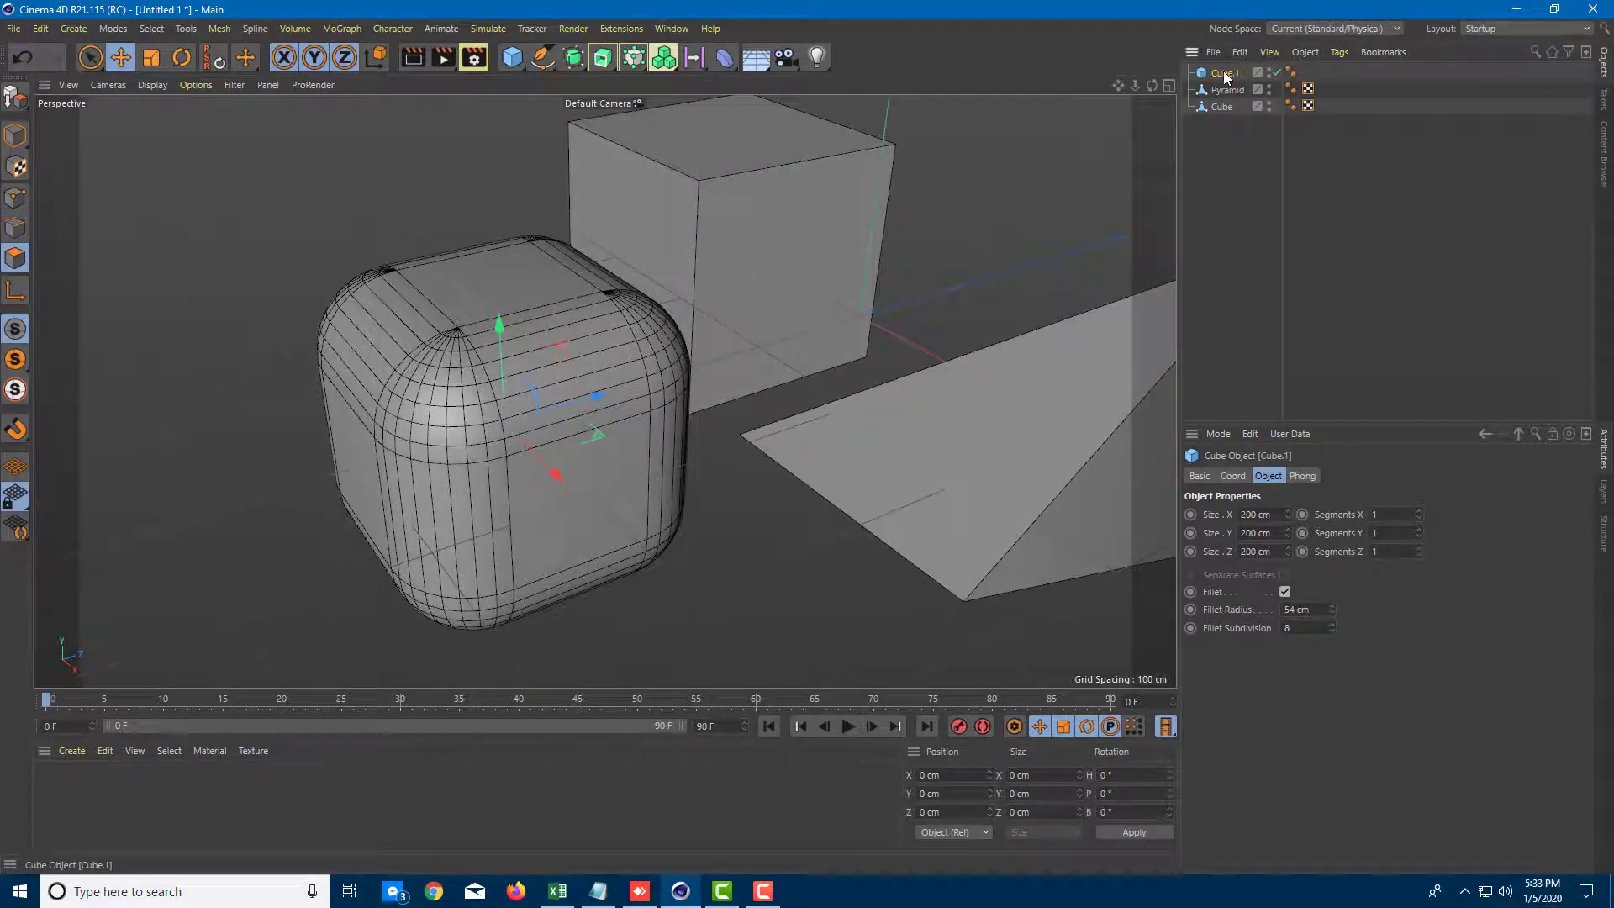
# Step: Make Cube.1 editable with C and select polygons on it
pyautogui.press('c')
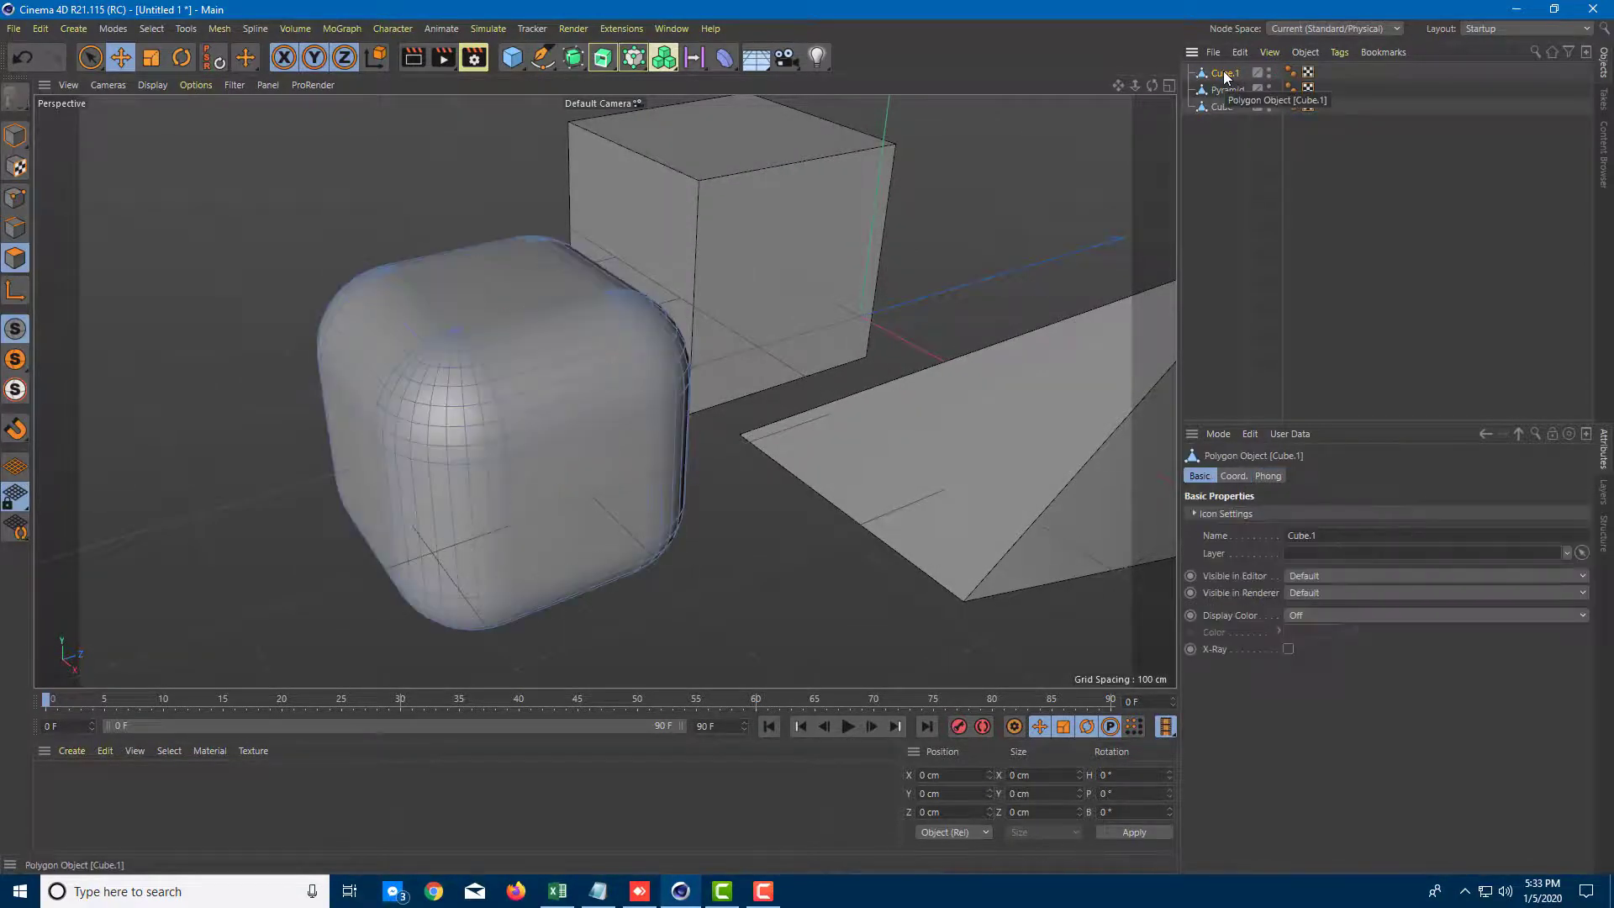
pyautogui.click(462, 401)
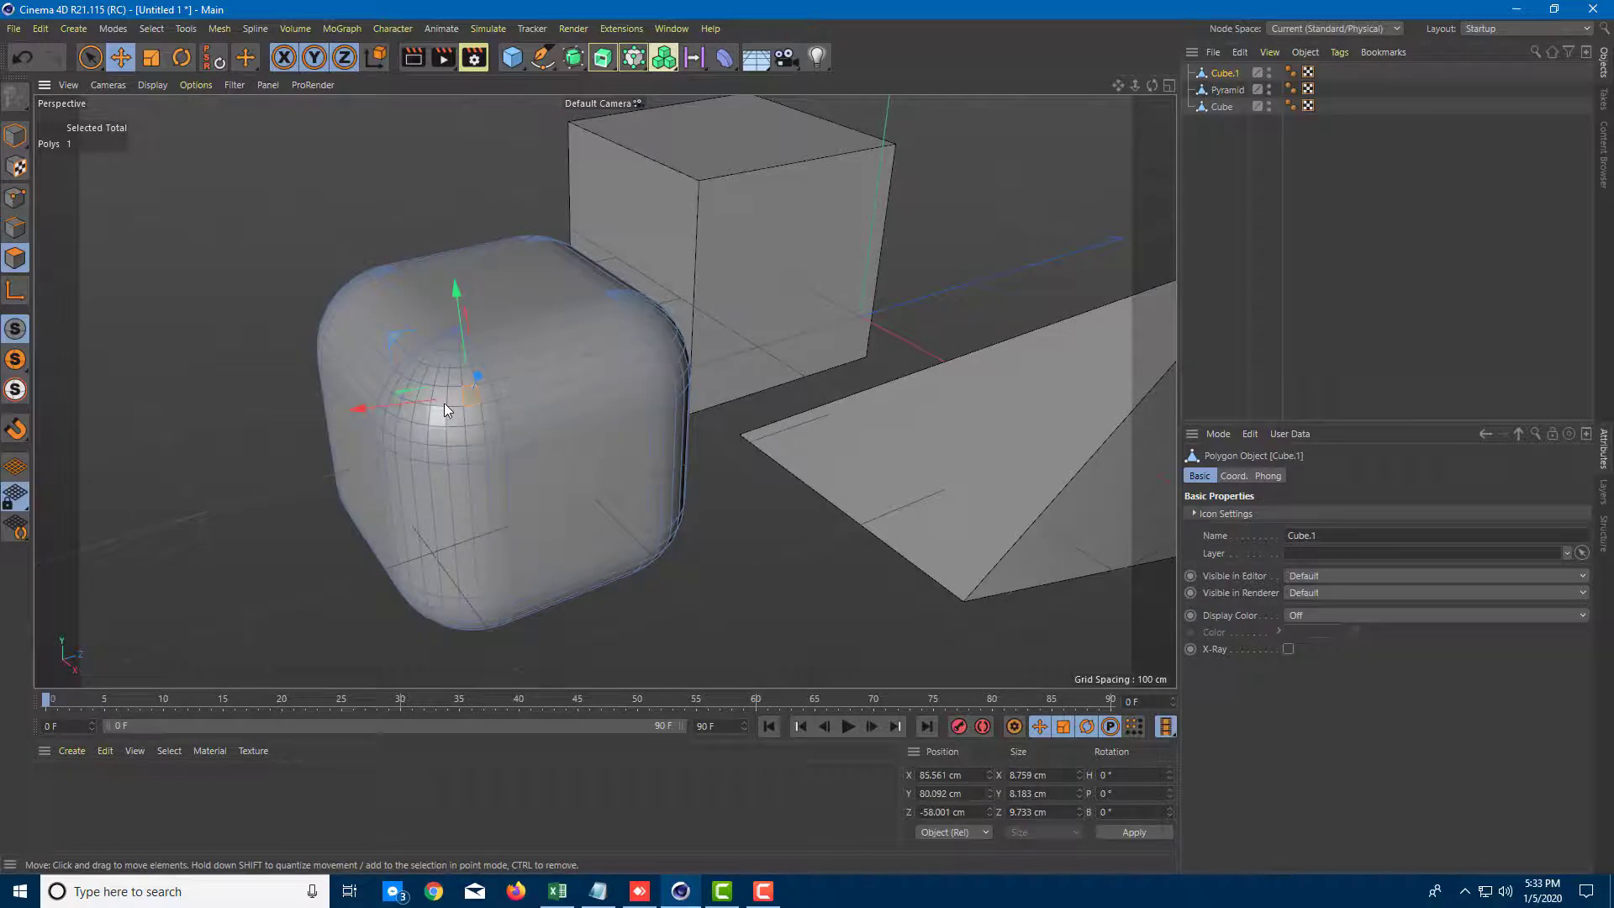
pyautogui.keyDown('alt'); pyautogui.moveTo(502, 474); pyautogui.dragTo(538, 481); pyautogui.keyUp('alt')
pyautogui.click(465, 474)
# Step: Extrude the long front polygon and a narrow vertical polygon outward into slabs
pyautogui.click(401, 427)
pyautogui.keyDown('ctrl'); pyautogui.moveTo(363, 409); pyautogui.dragTo(473, 535); pyautogui.keyUp('ctrl')
pyautogui.click(508, 538)
pyautogui.keyDown('ctrl'); pyautogui.moveTo(551, 576); pyautogui.dragTo(619, 631); pyautogui.keyUp('ctrl')
pyautogui.keyDown('alt'); pyautogui.moveTo(620, 630); pyautogui.dragTo(424, 156); pyautogui.keyUp('alt')
pyautogui.click(462, 320)
pyautogui.keyDown('alt'); pyautogui.moveTo(587, 243); pyautogui.dragTo(480, 370); pyautogui.keyUp('alt')
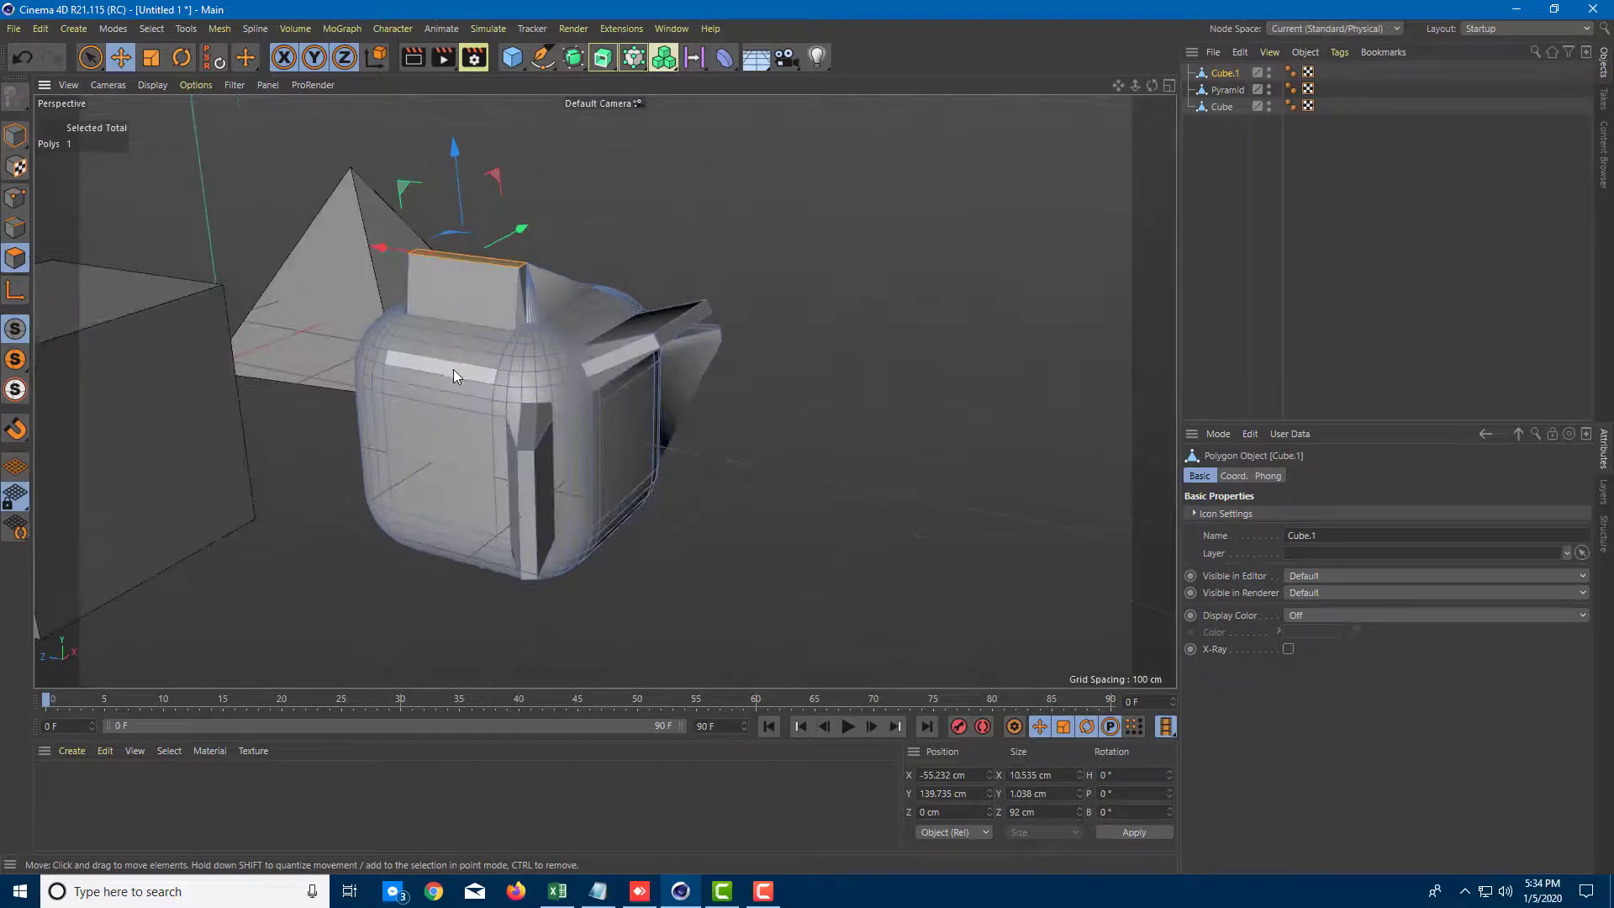
# Step: Move an edge of Cube.1 downward and slide it along the X axis
pyautogui.click(15, 227)
pyautogui.click(408, 371)
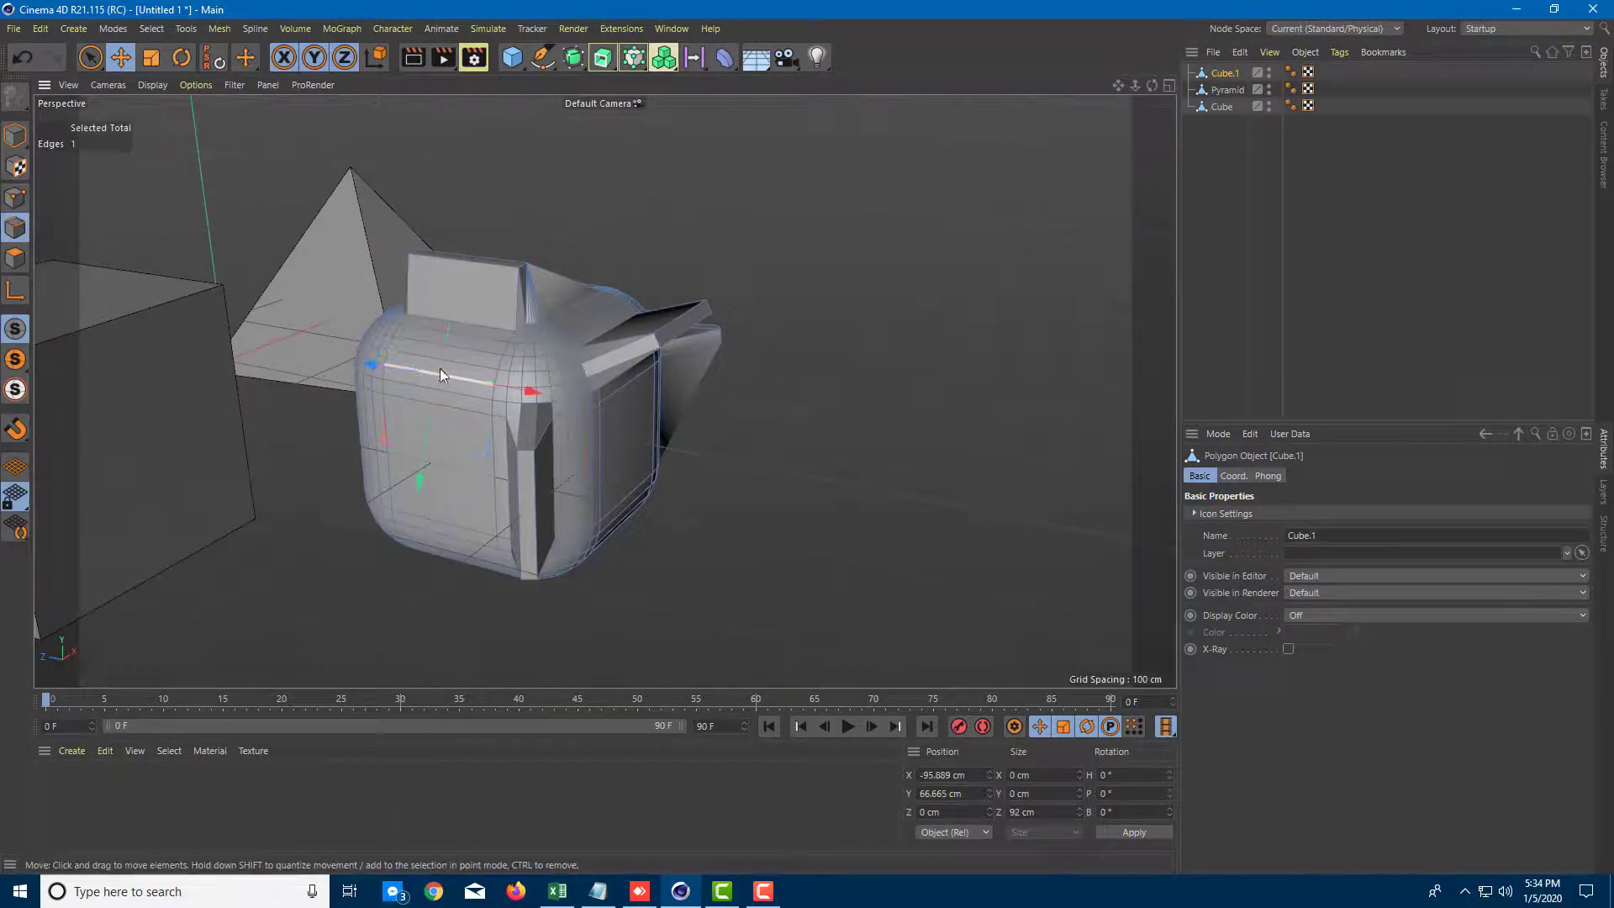
pyautogui.moveTo(421, 431); pyautogui.dragTo(410, 469)
pyautogui.moveTo(477, 425); pyautogui.dragTo(575, 434)
# Step: Pull a point of Cube.1 out to X −217.321 cm, forming a spike
pyautogui.click(17, 200)
pyautogui.click(452, 409)
pyautogui.keyDown('alt'); pyautogui.moveTo(452, 405); pyautogui.dragTo(331, 450); pyautogui.keyUp('alt')
pyautogui.keyDown('alt'); pyautogui.moveTo(476, 434); pyautogui.dragTo(533, 321); pyautogui.keyUp('alt')
pyautogui.scroll(5, 608, 360)
pyautogui.scroll(-5, 501, 390)
pyautogui.keyDown('alt'); pyautogui.moveTo(472, 407); pyautogui.dragTo(484, 475); pyautogui.keyUp('alt')
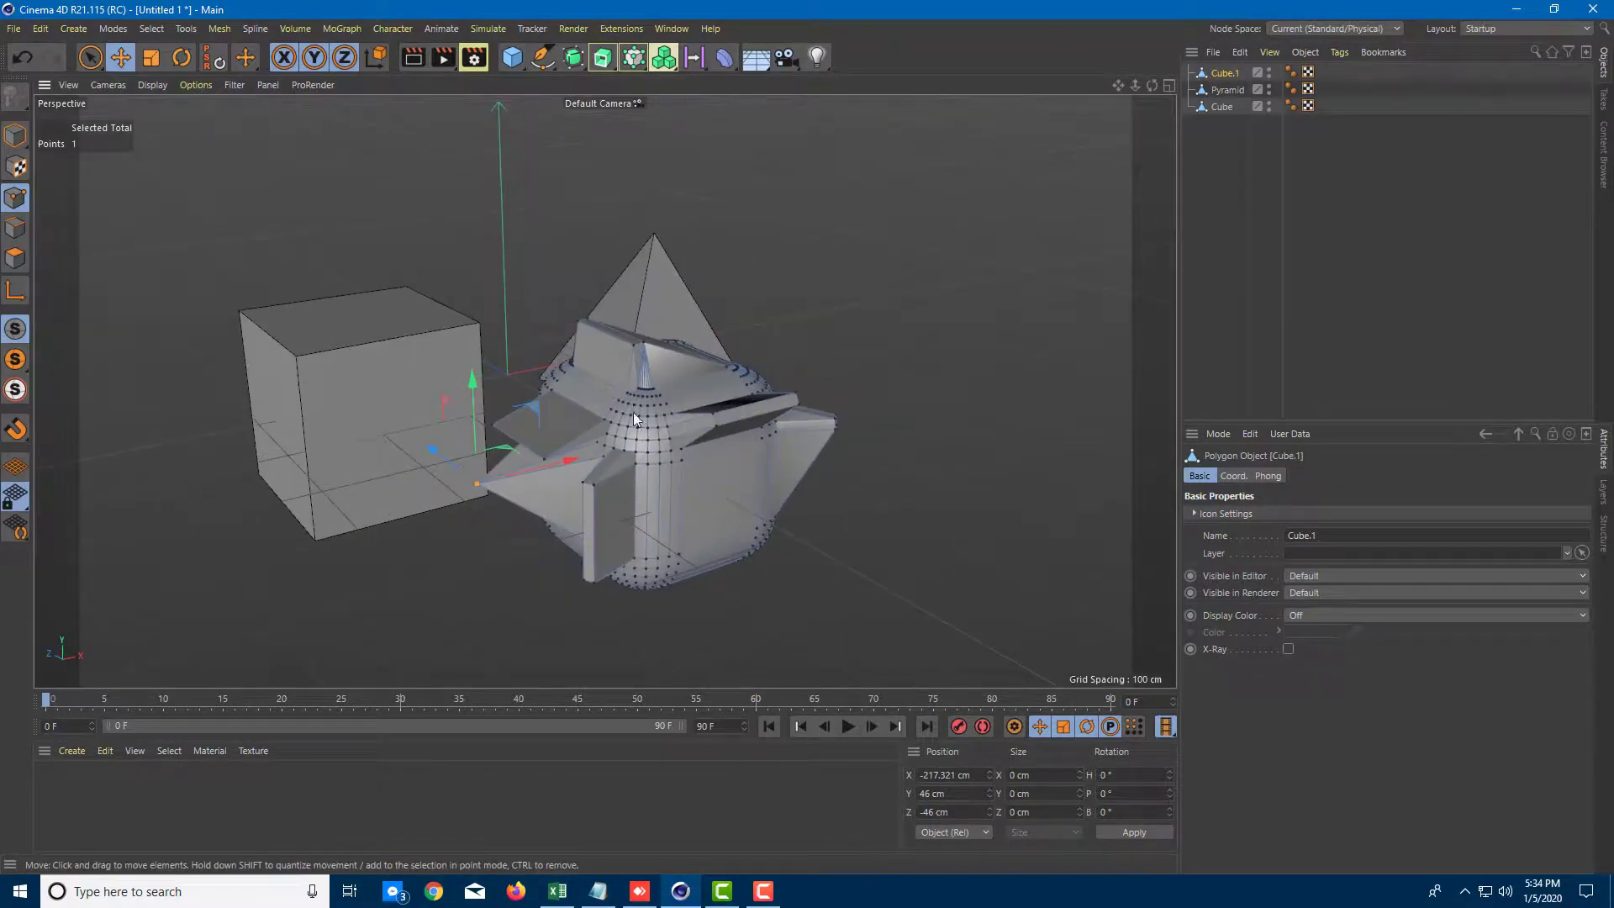